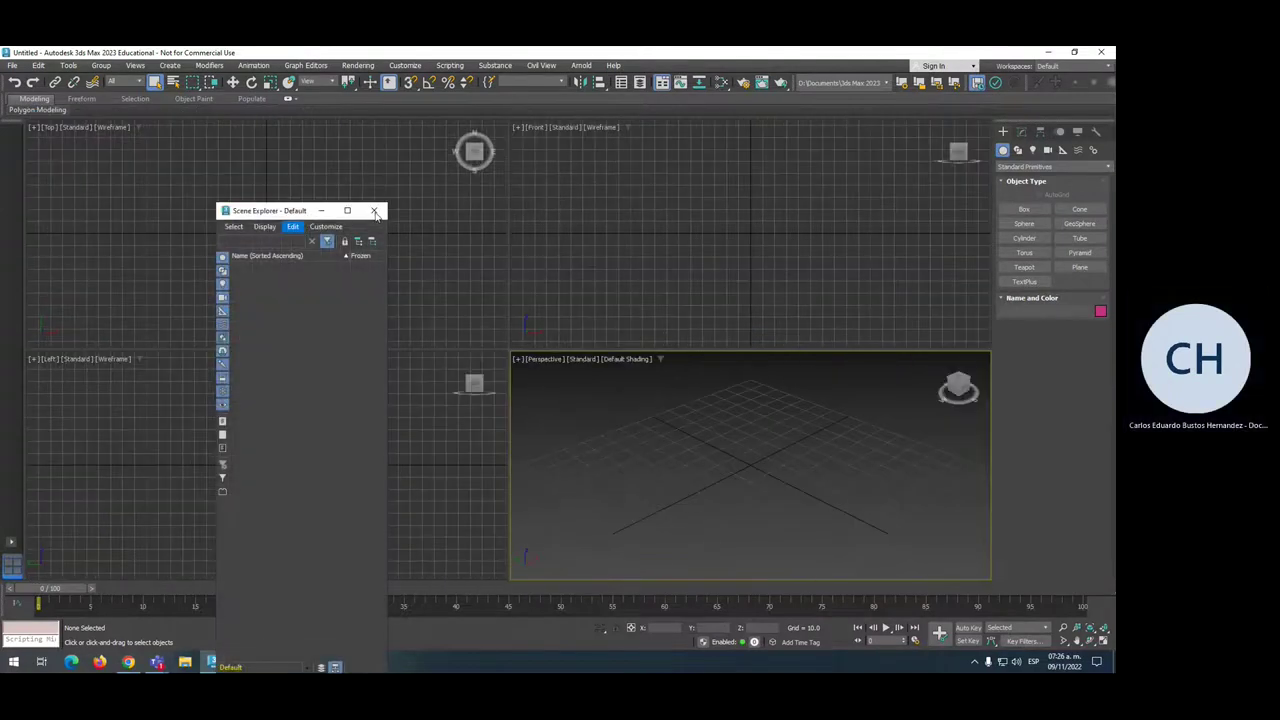
Close the floating Scene Explorer and start the Line spline tool in the Front viewport.
{"action": "left_click", "coordinate": [375, 212]}
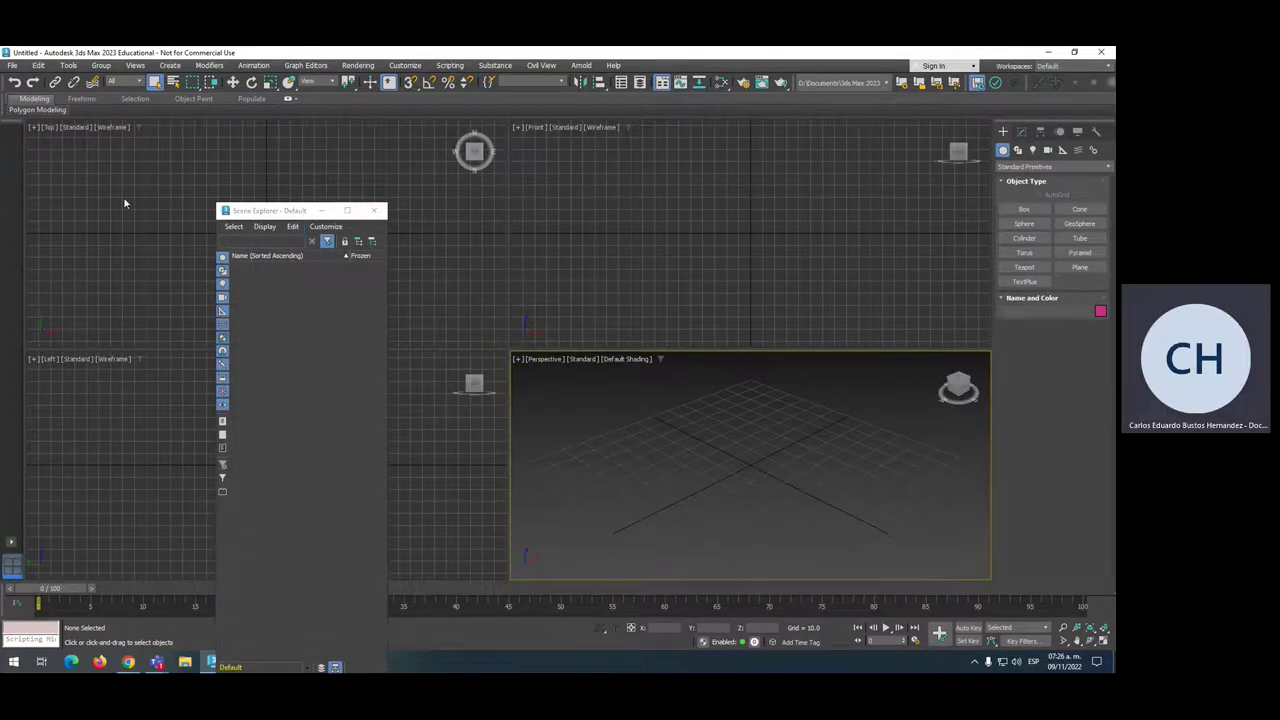
{"action": "left_click", "coordinate": [30, 132]}
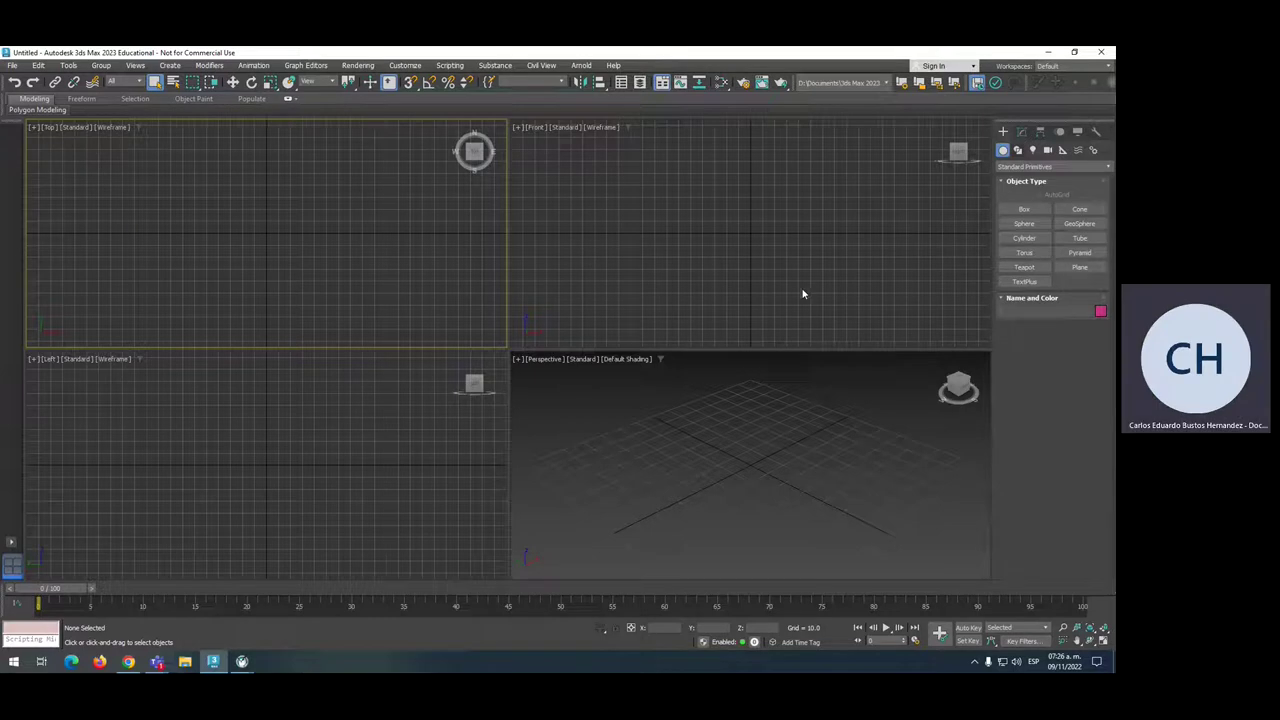
{"action": "left_click", "coordinate": [1018, 150]}
{"action": "left_click", "coordinate": [1036, 224]}
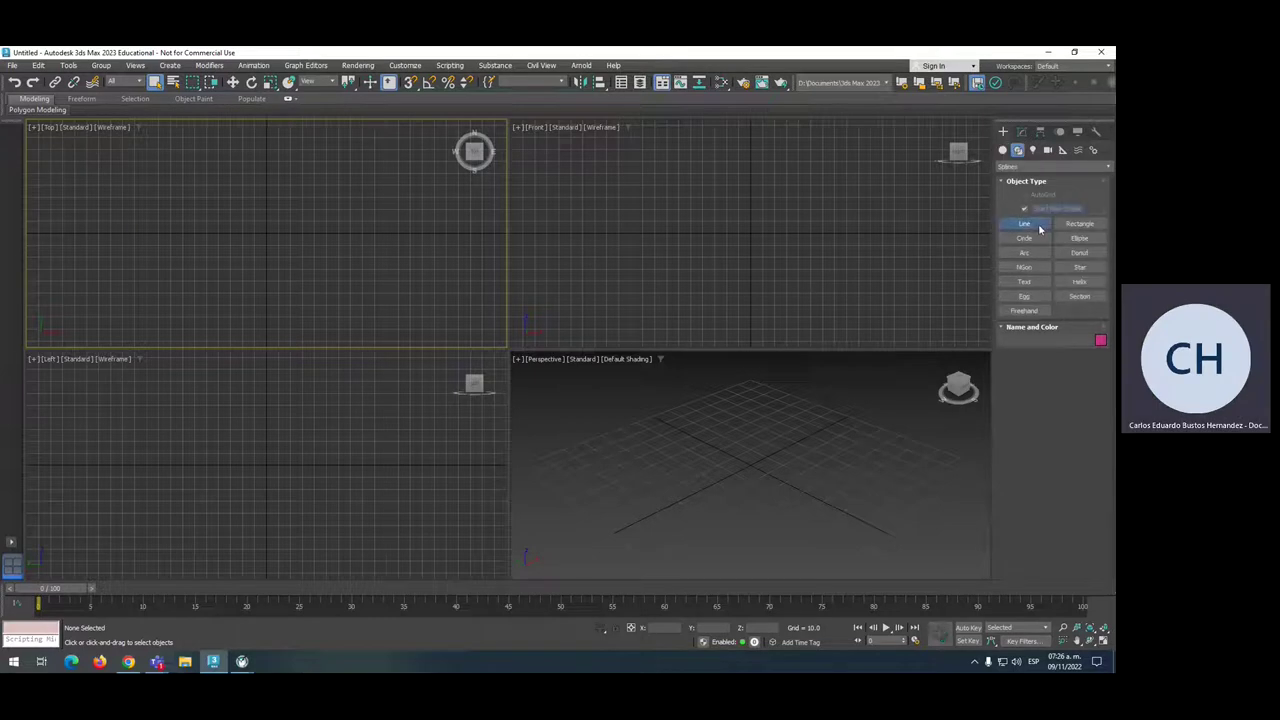
{"action": "right_click", "coordinate": [698, 196]}
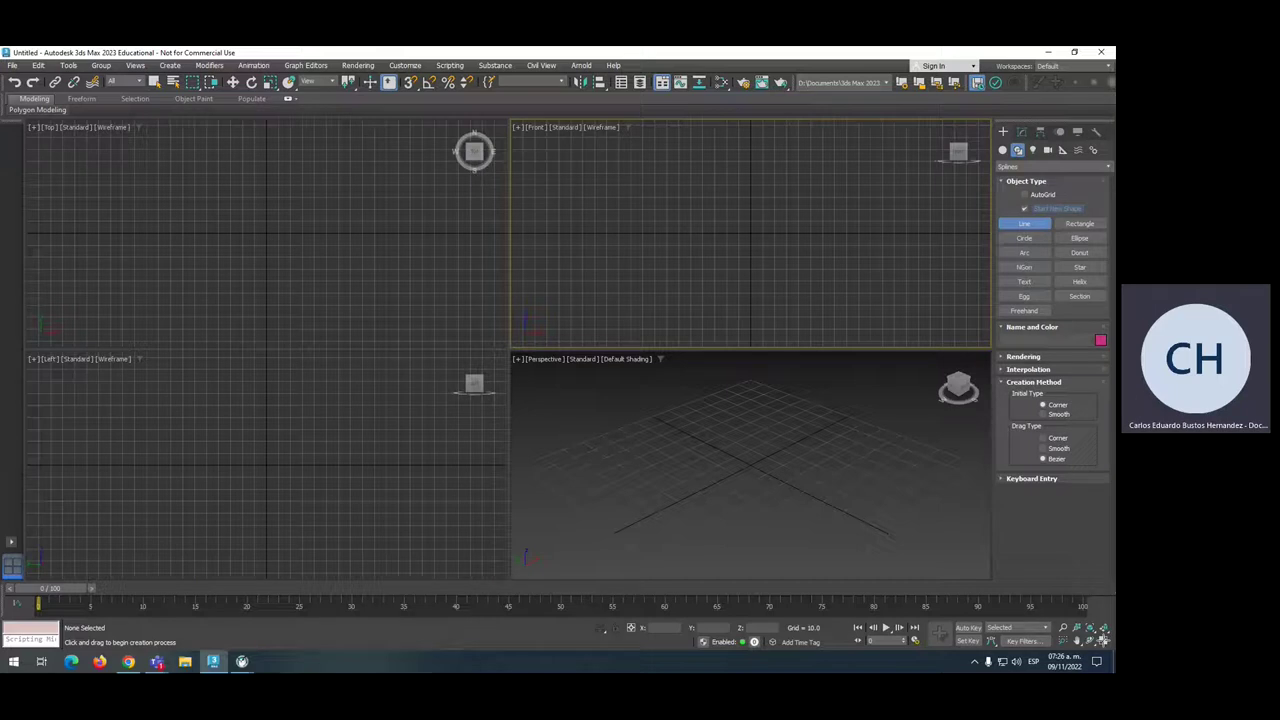
{"action": "left_click", "coordinate": [688, 195]}
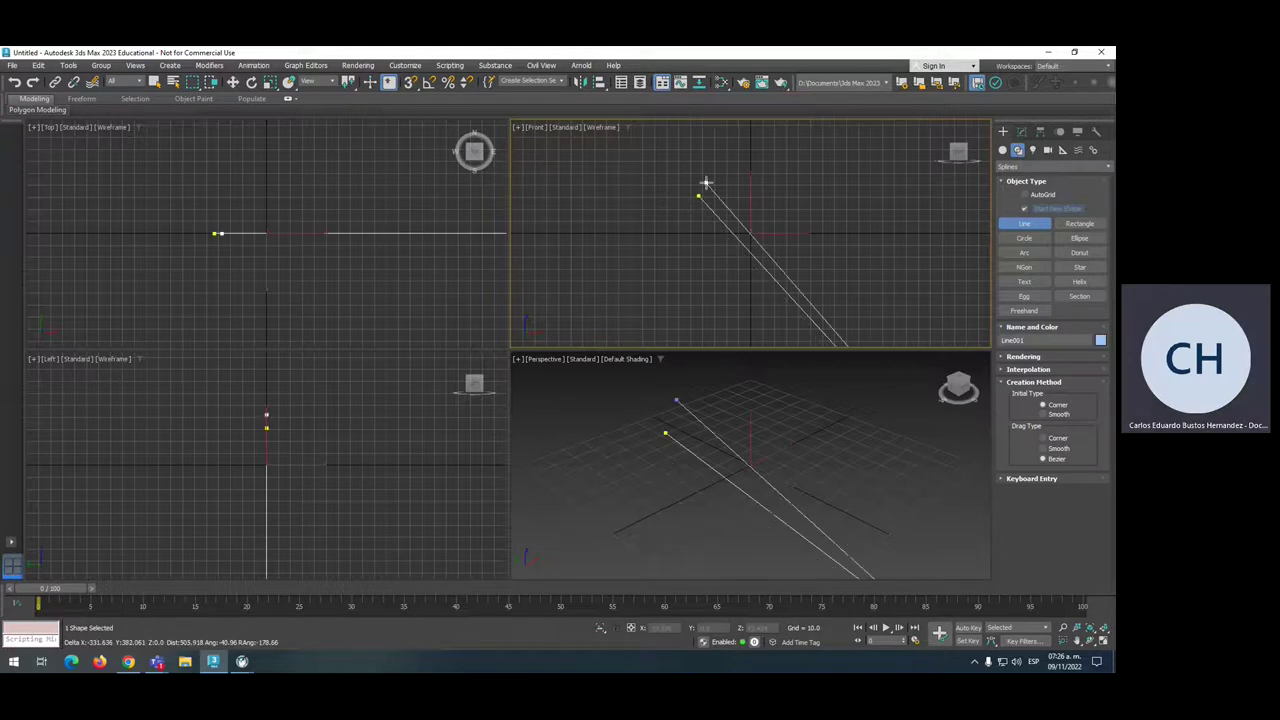
{"action": "right_click", "coordinate": [634, 243]}
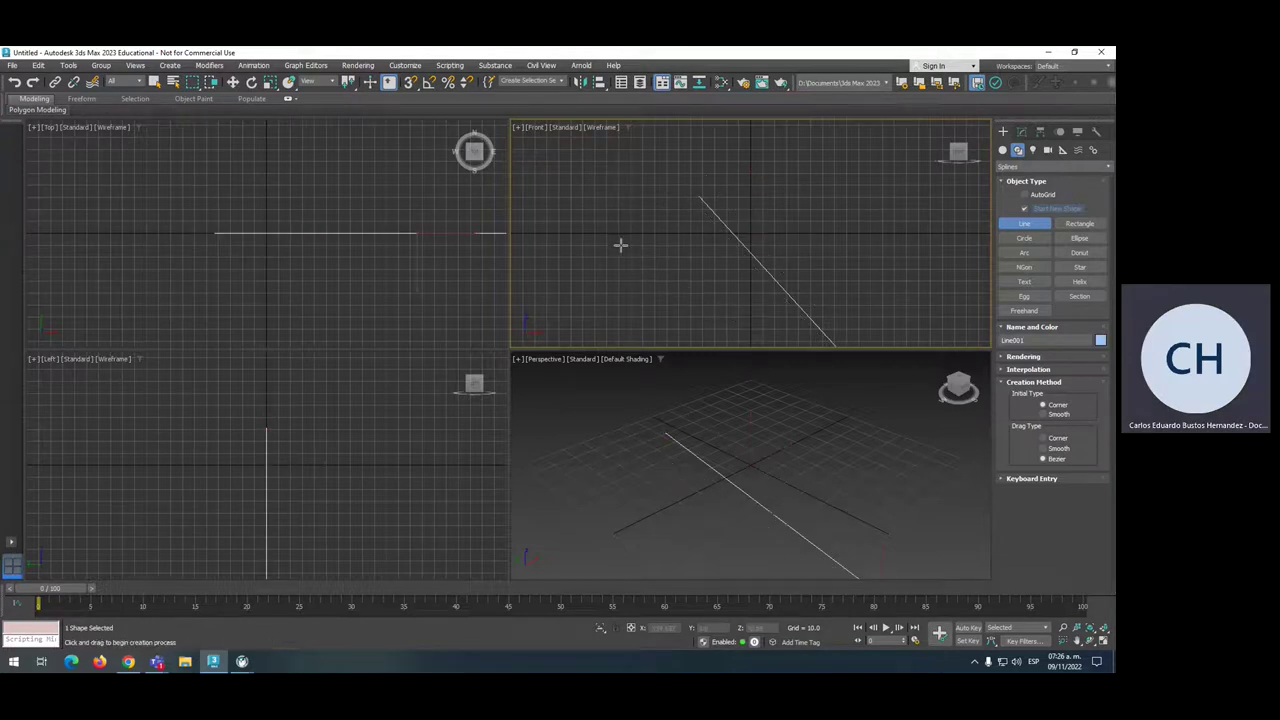
{"action": "key", "text": "ctrl+z"}
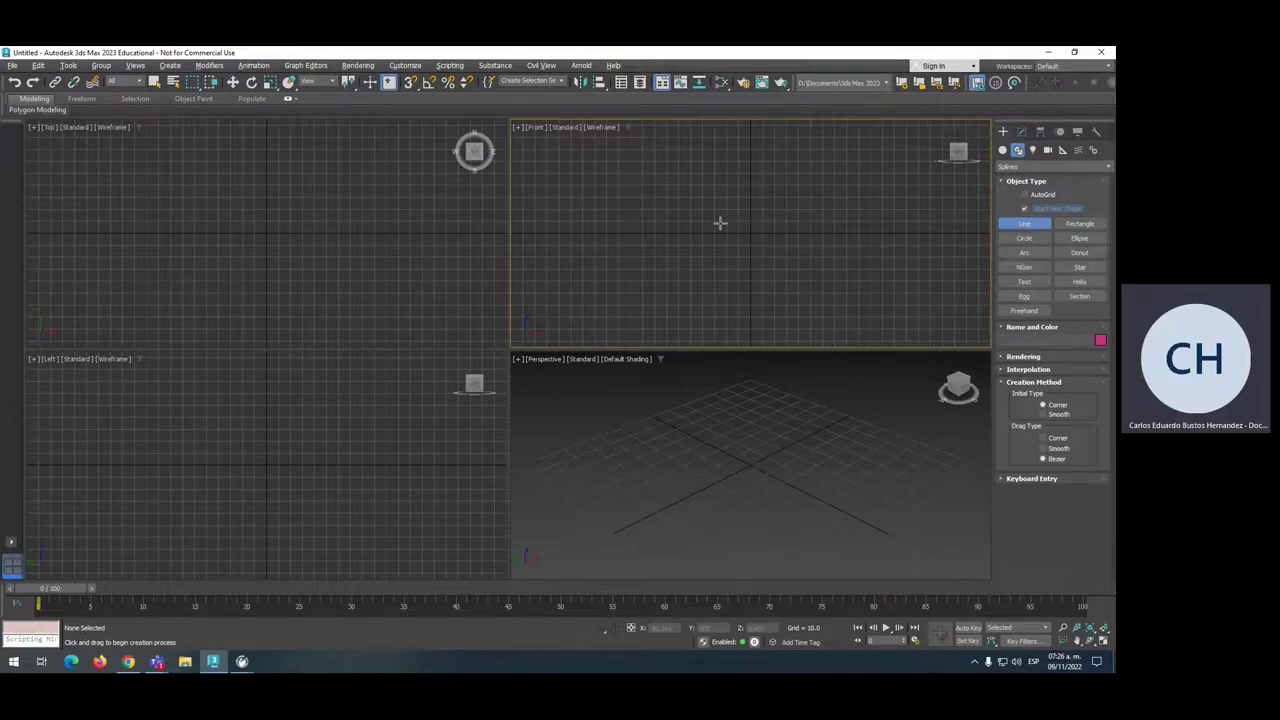
Maximize the Front viewport and begin a line at the vertical axis, forming a short horizontal top edge and a rounded bottle lip.
{"action": "key", "text": "alt+w"}
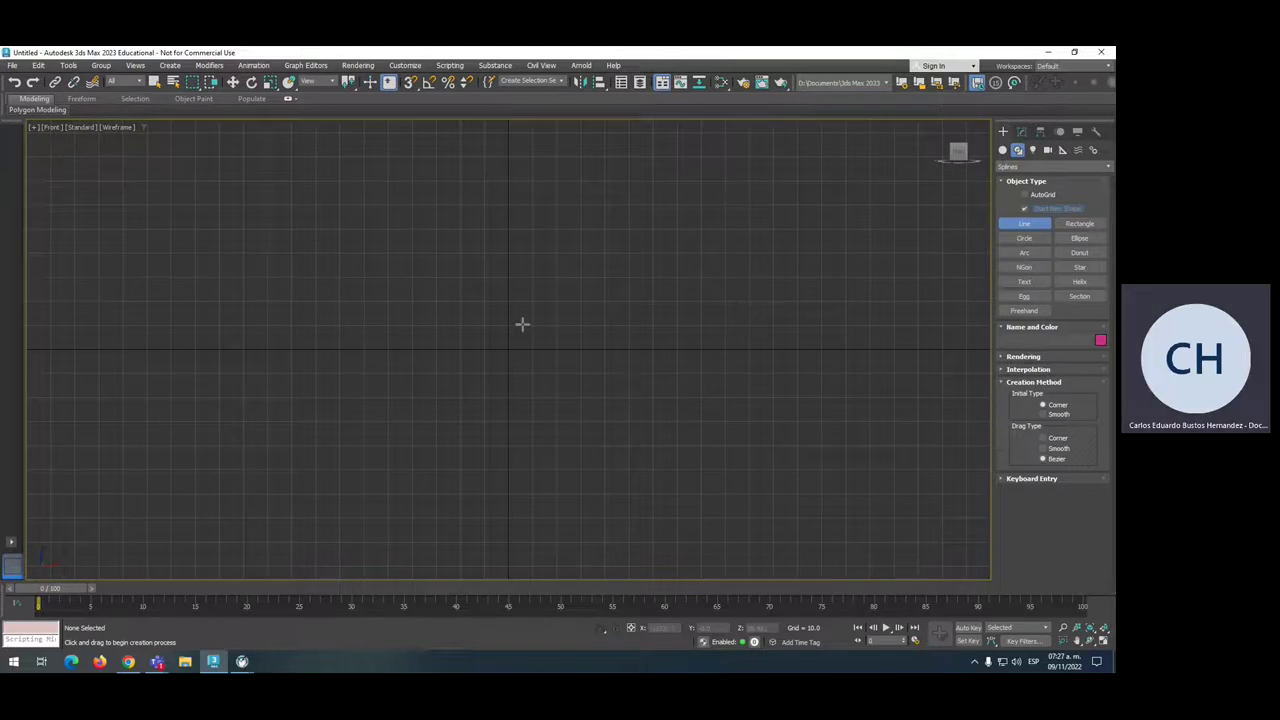
{"action": "middle_click_drag", "start_coordinate": [497, 303], "coordinate": [492, 516]}
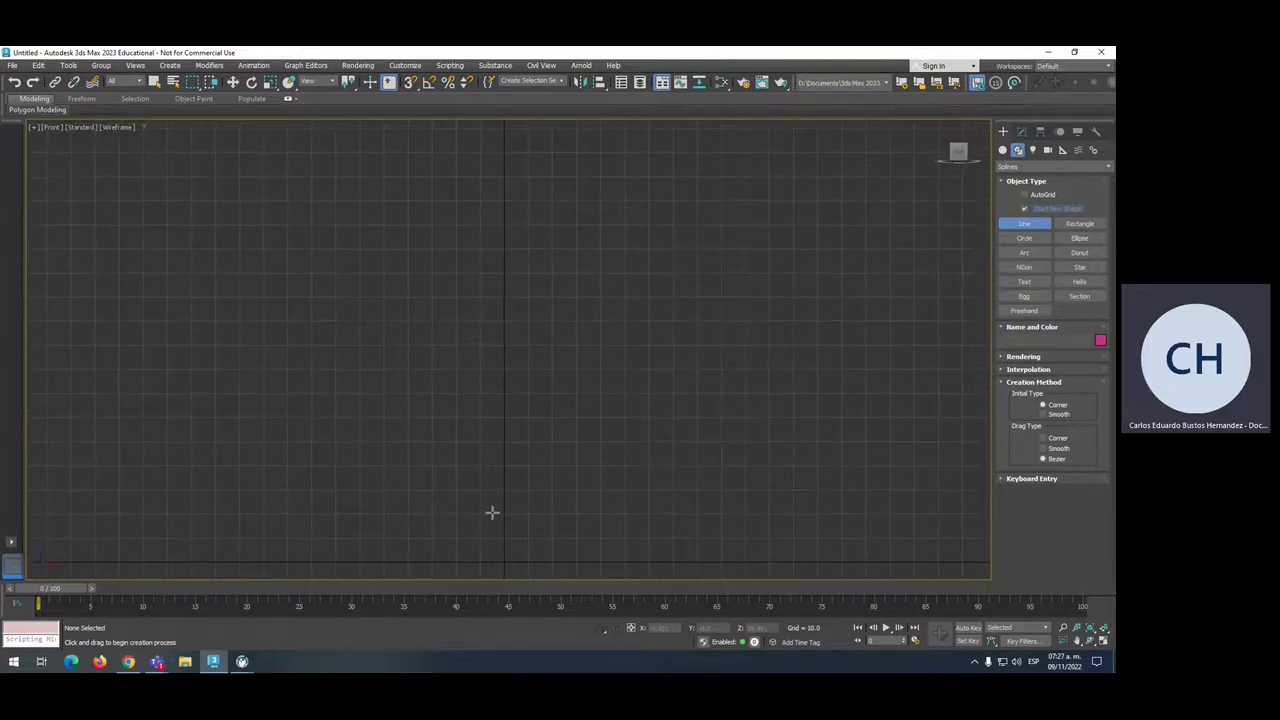
{"action": "left_click", "coordinate": [504, 131]}
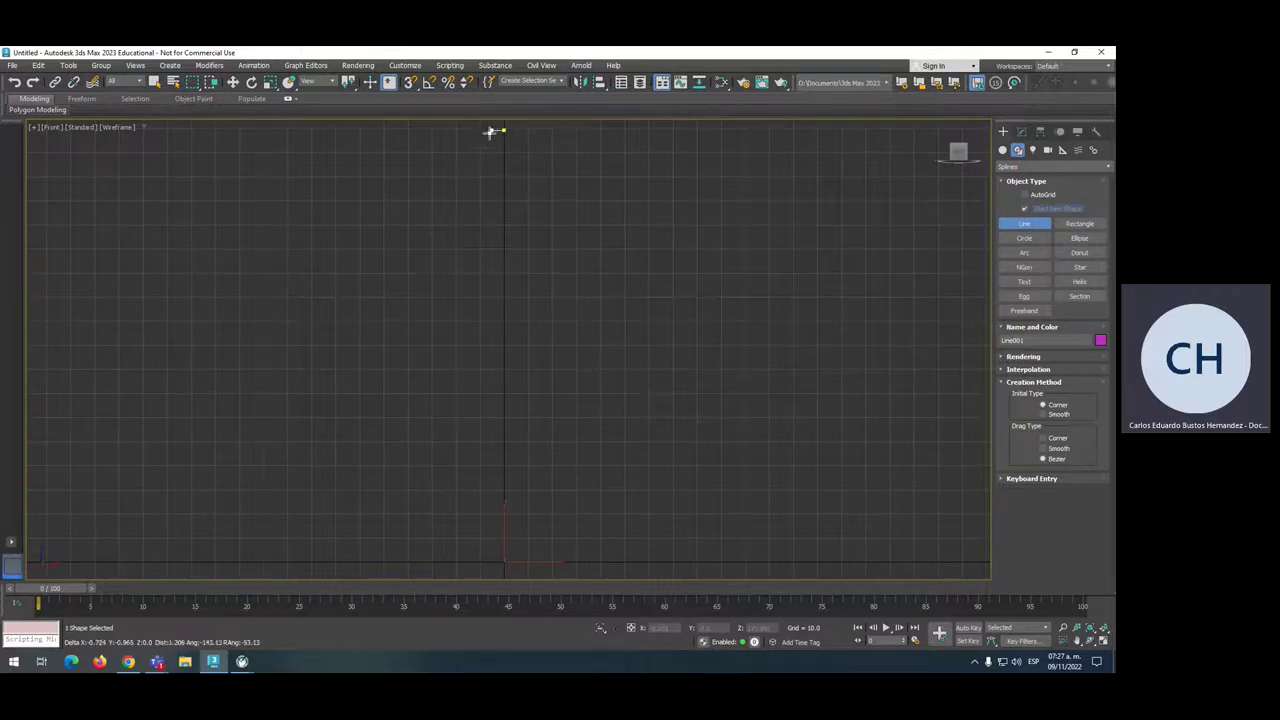
{"action": "scroll", "coordinate": [488, 135], "scroll_direction": "up", "scroll_amount": 5}
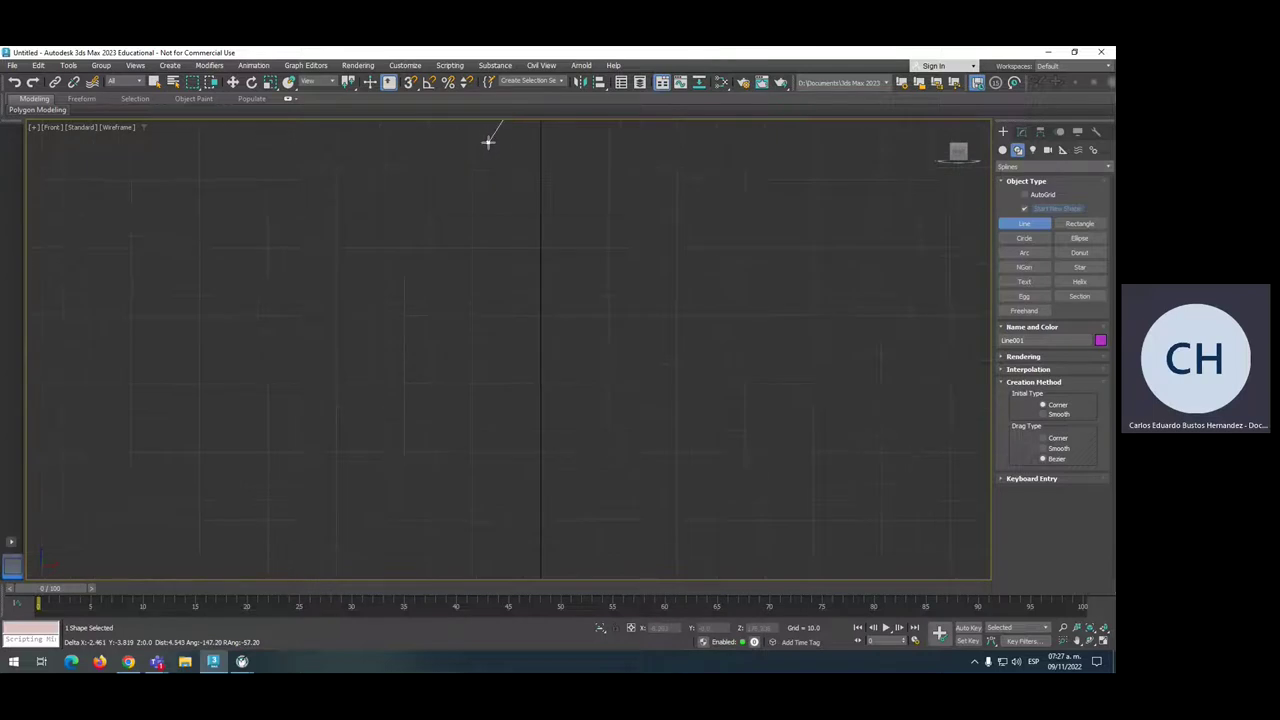
{"action": "scroll", "coordinate": [491, 143], "scroll_direction": "down", "scroll_amount": 5}
{"action": "scroll", "coordinate": [491, 148], "scroll_direction": "up", "scroll_amount": 4}
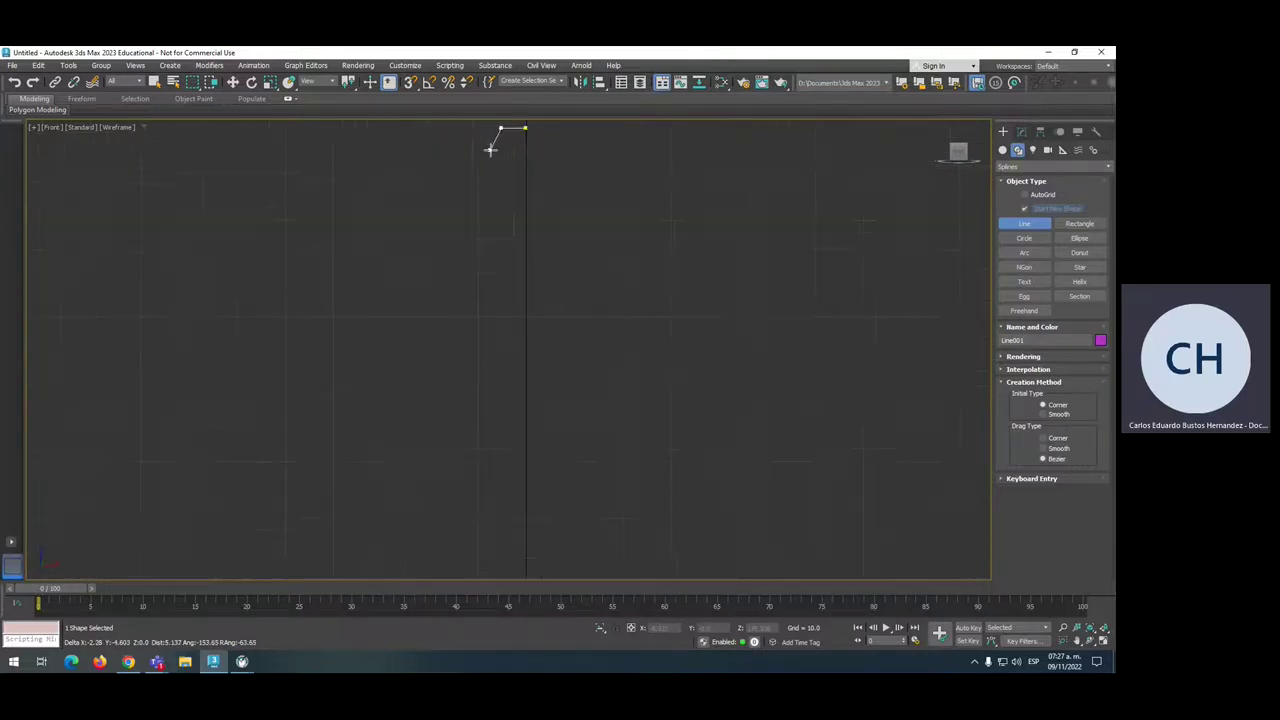
{"action": "scroll", "coordinate": [491, 149], "scroll_direction": "down", "scroll_amount": 1}
{"action": "middle_click_drag", "start_coordinate": [490, 185], "coordinate": [471, 289]}
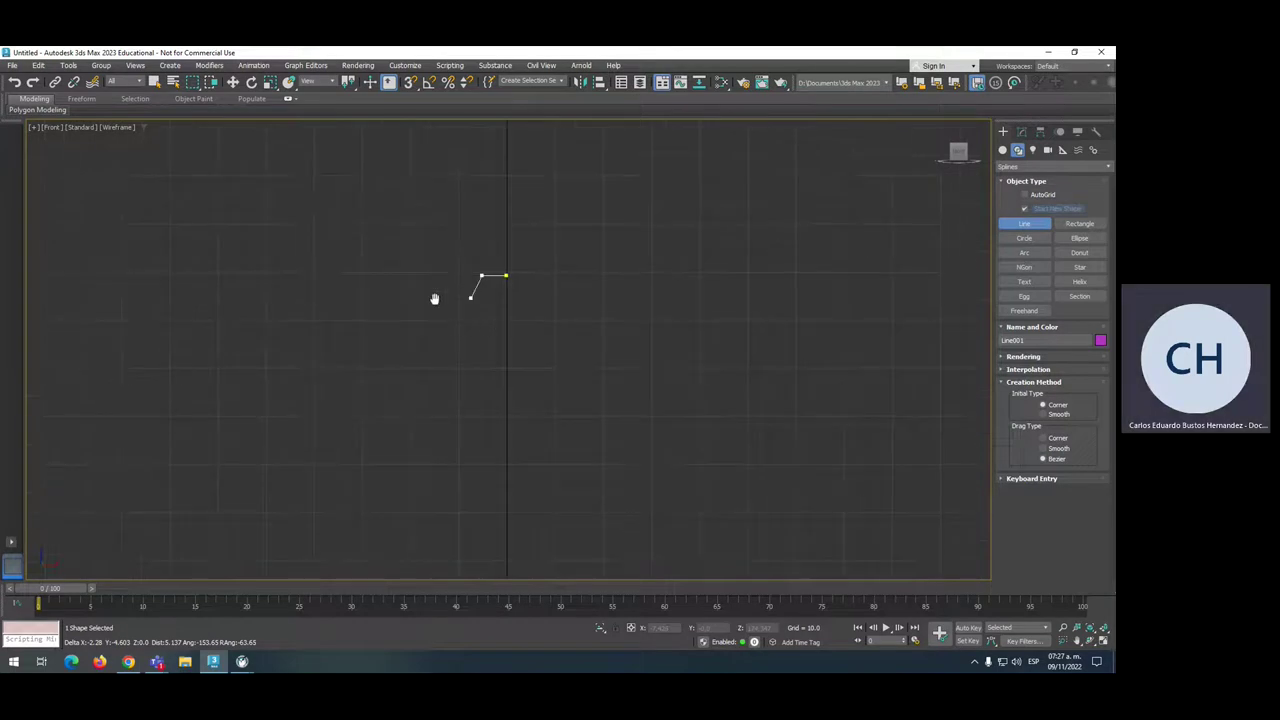
{"action": "scroll", "coordinate": [437, 296], "scroll_direction": "up", "scroll_amount": 3}
{"action": "left_click_drag", "start_coordinate": [488, 278], "coordinate": [486, 288]}
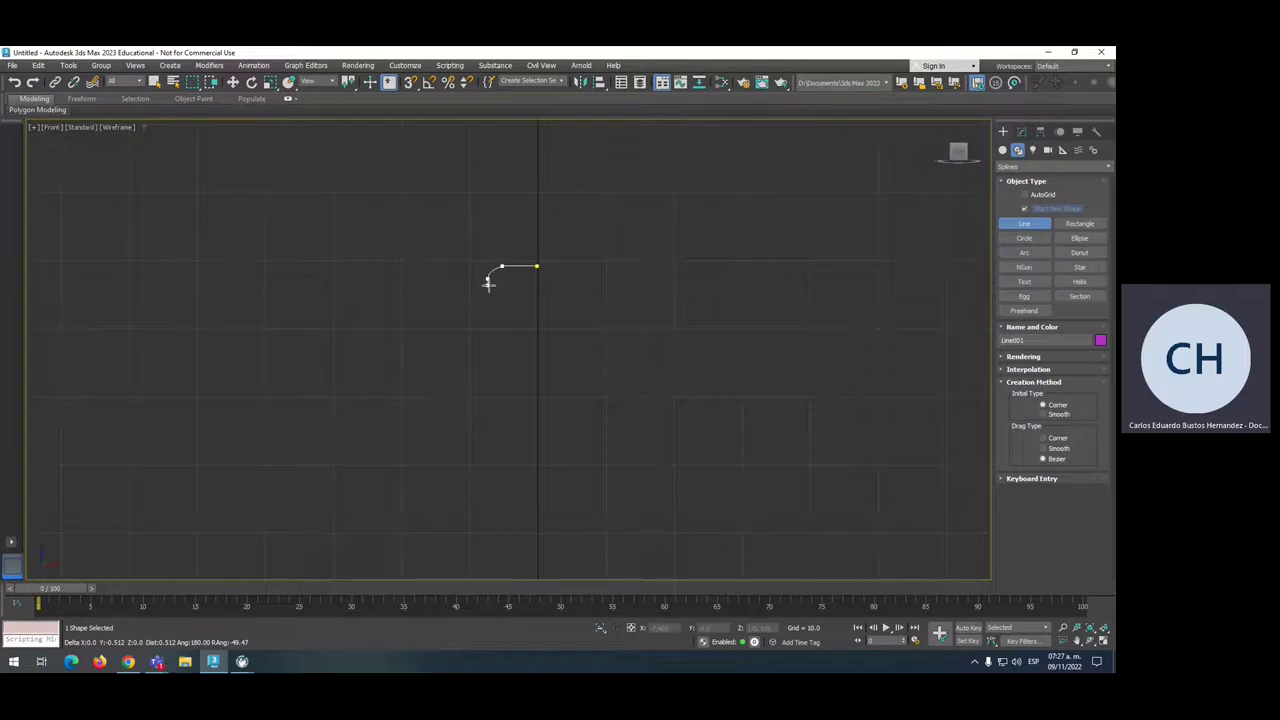
{"action": "left_click", "coordinate": [501, 289]}
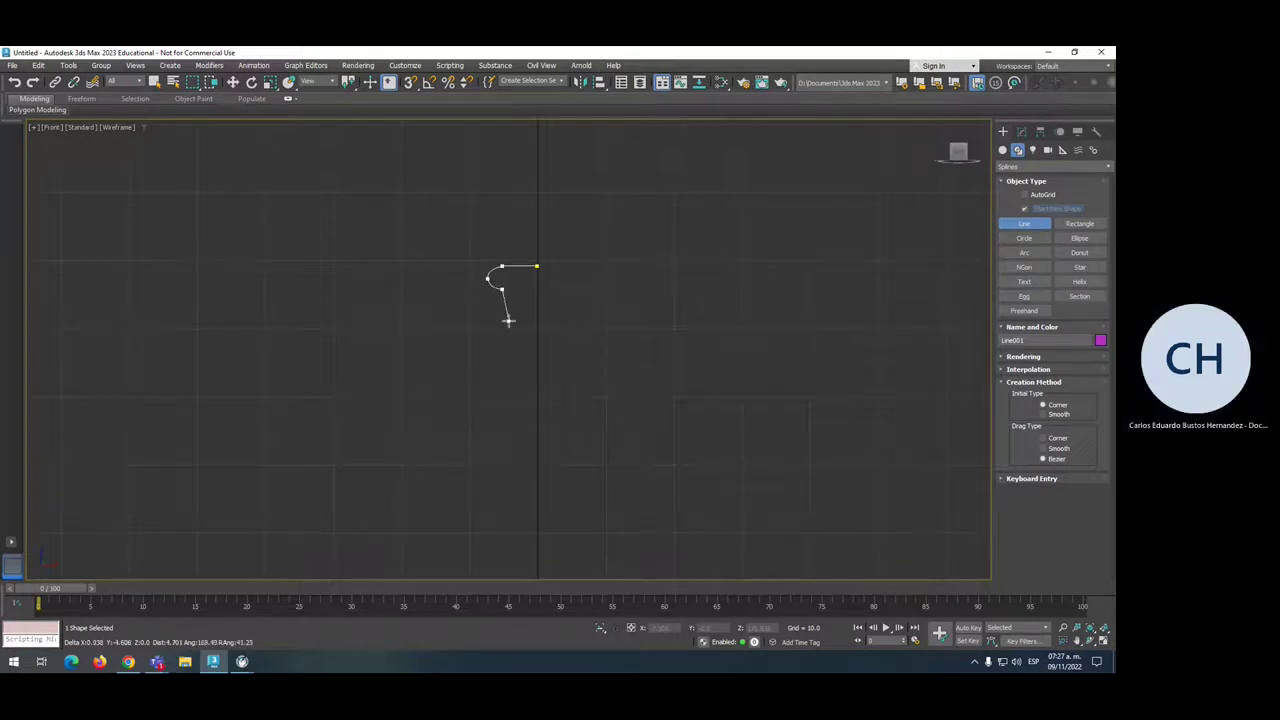
Continue the spline below the lip with a narrow groove and an outward bulging ring that curves back toward the axis.
{"action": "left_click", "coordinate": [499, 318]}
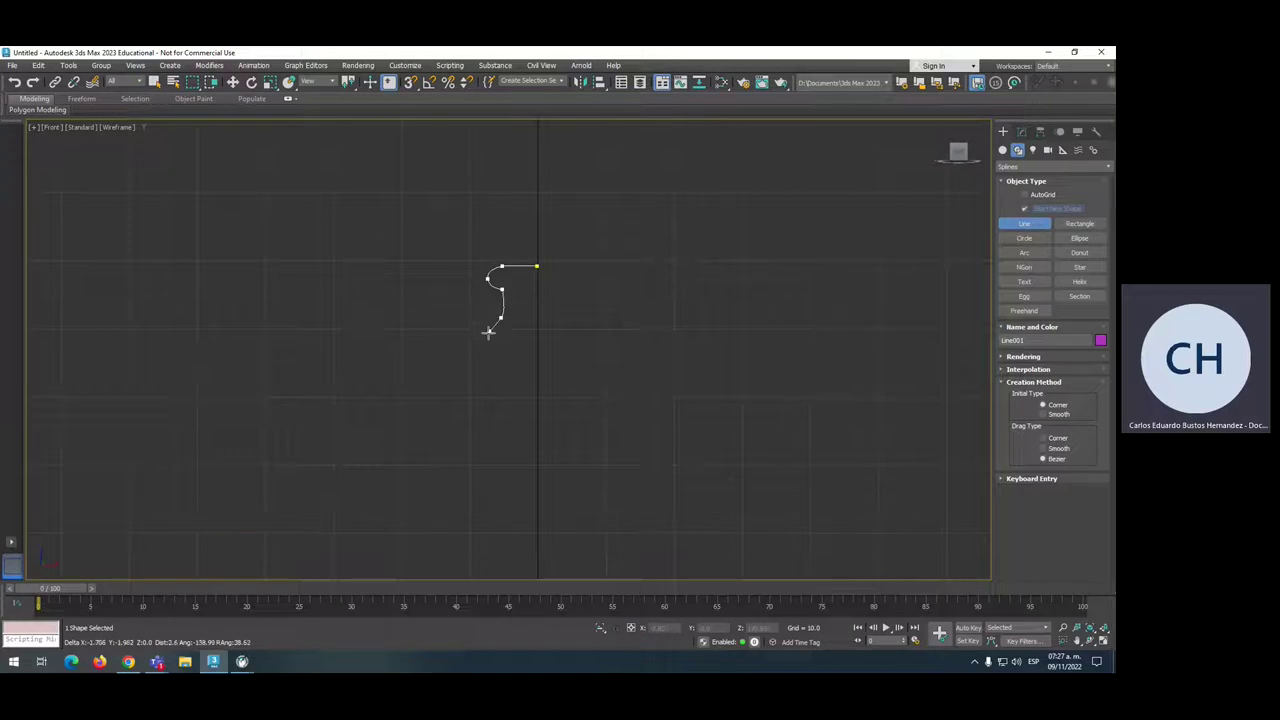
{"action": "left_click", "coordinate": [484, 341]}
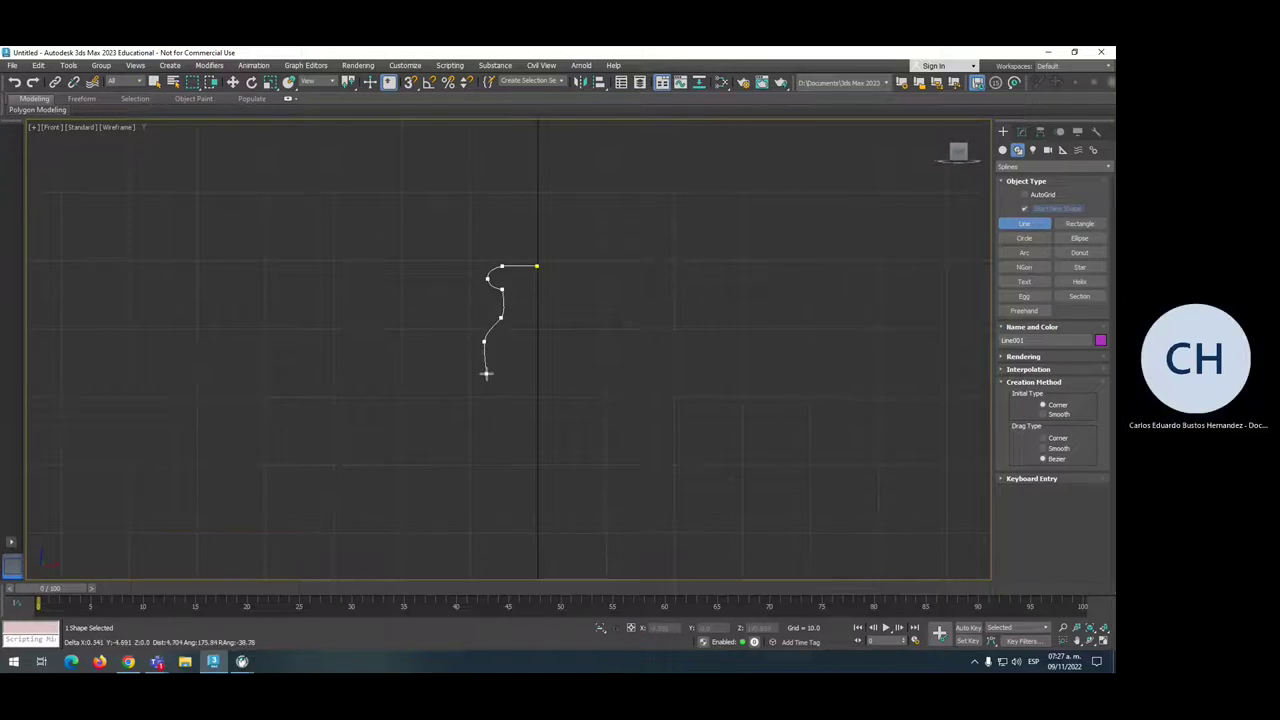
{"action": "left_click", "coordinate": [486, 373]}
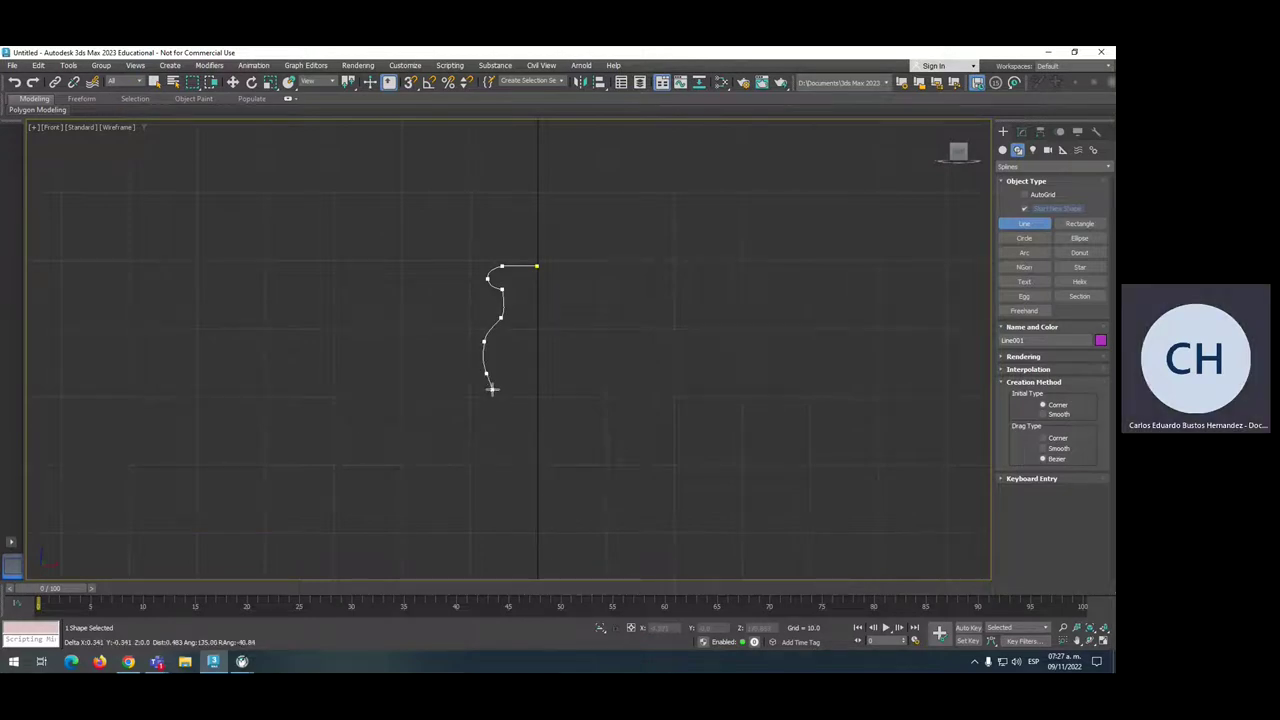
{"action": "left_click", "coordinate": [506, 397]}
Continue the profile with a long, nearly vertical neck and a curved shoulder flaring away from the axis.
{"action": "scroll", "coordinate": [508, 435], "scroll_direction": "down", "scroll_amount": 2}
{"action": "middle_click_drag", "start_coordinate": [508, 435], "coordinate": [520, 270]}
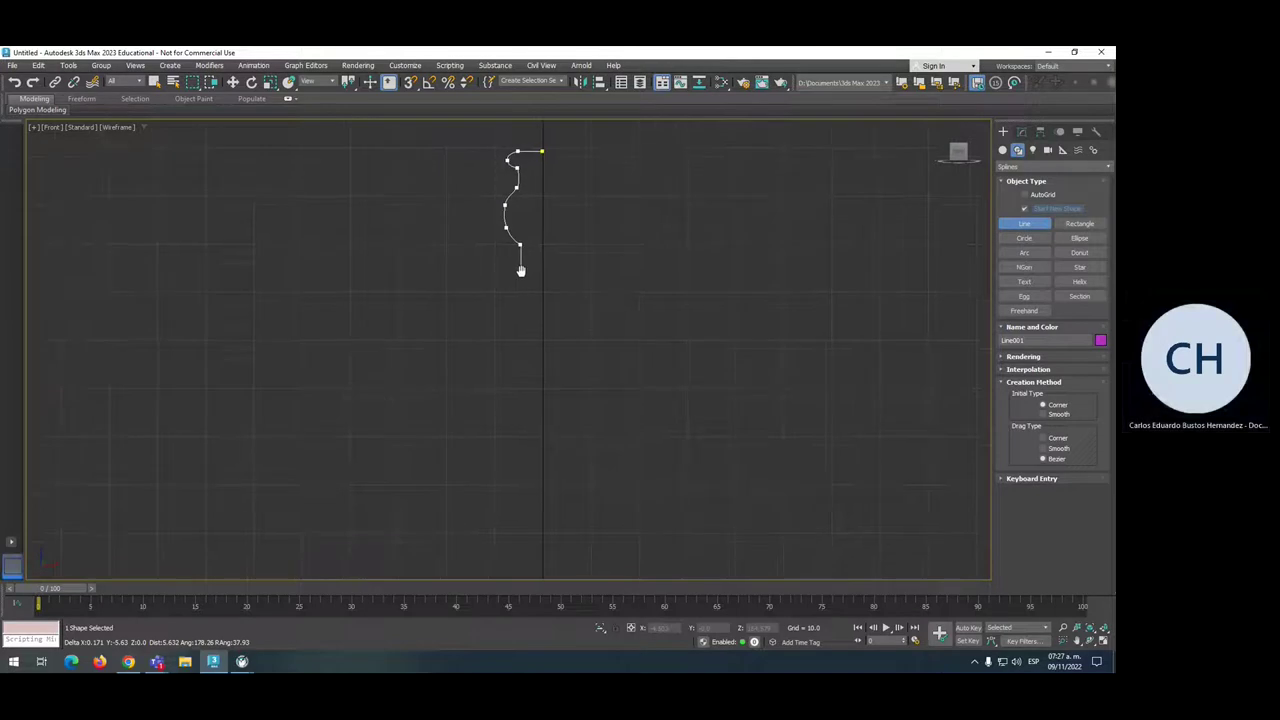
{"action": "left_click_drag", "start_coordinate": [509, 360], "coordinate": [500, 373]}
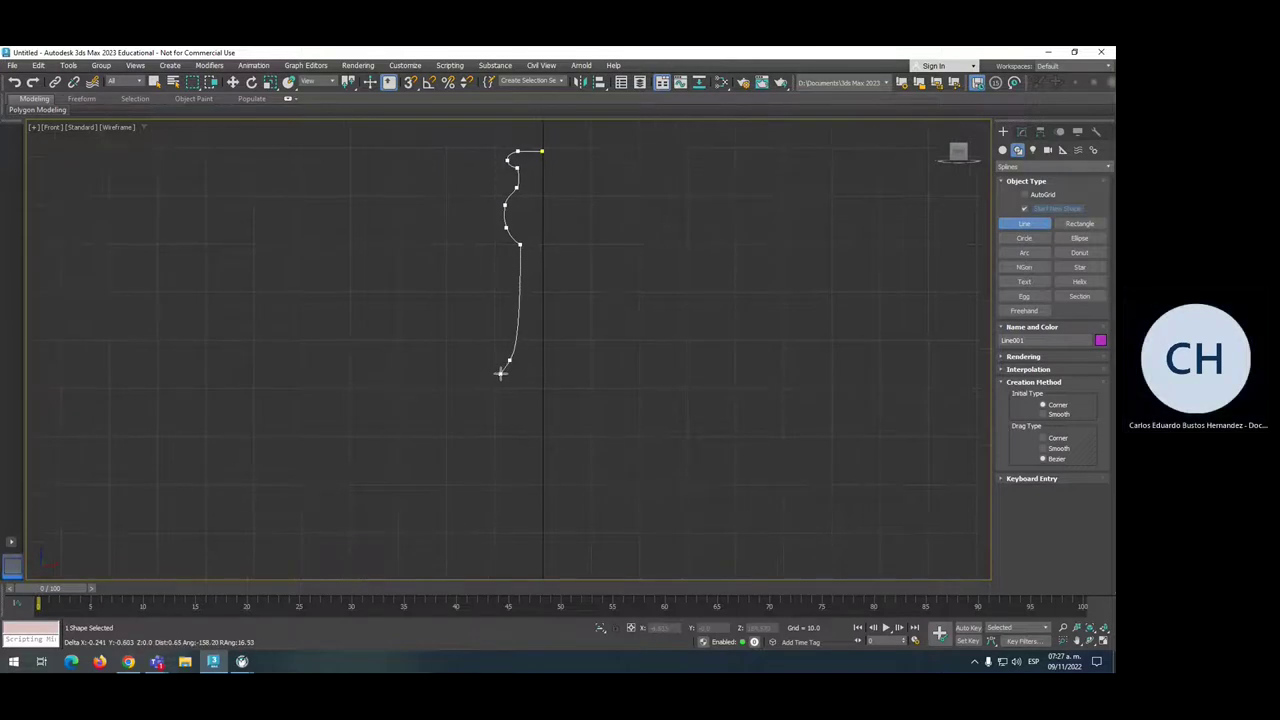
{"action": "middle_click_drag", "start_coordinate": [500, 373], "coordinate": [520, 249]}
{"action": "left_click_drag", "start_coordinate": [470, 300], "coordinate": [461, 318]}
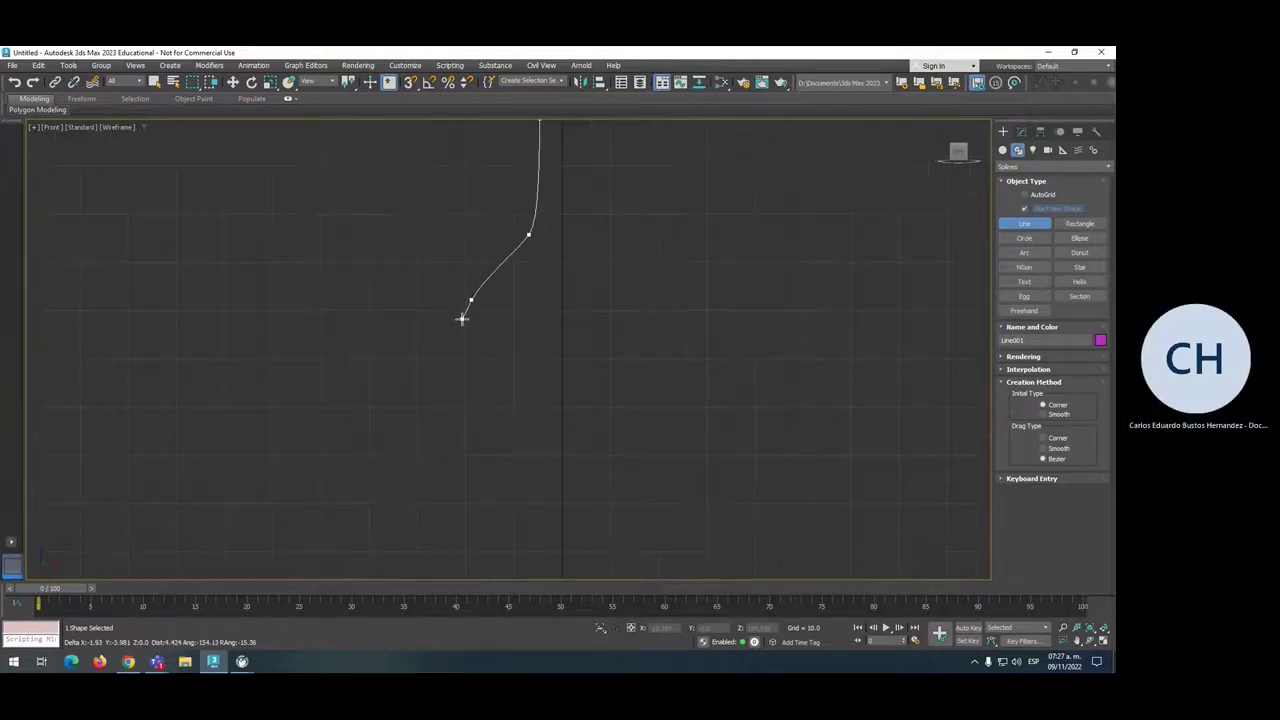
{"action": "middle_click_drag", "start_coordinate": [461, 318], "coordinate": [474, 220]}
Draw the long body side and beveled base edge back to the vertical axis, and end the open spline.
{"action": "scroll", "coordinate": [469, 292], "scroll_direction": "down", "scroll_amount": 4}
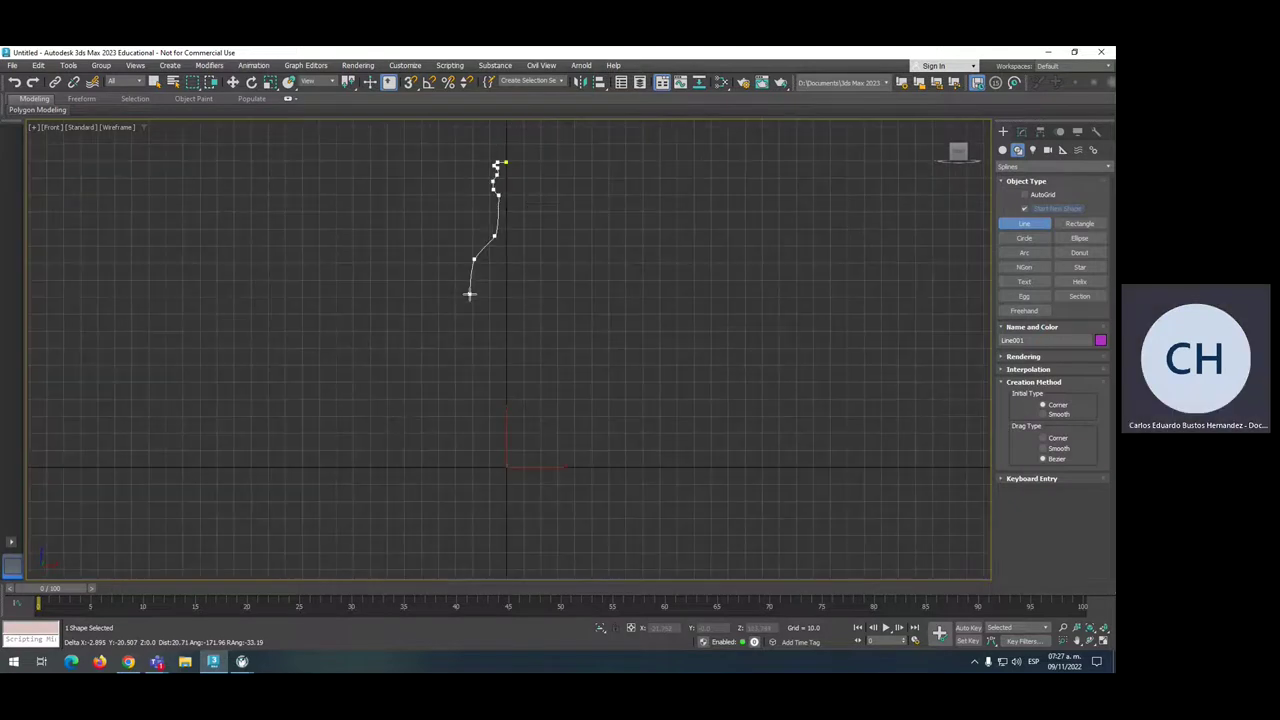
{"action": "left_click", "coordinate": [470, 394]}
{"action": "left_click", "coordinate": [474, 481]}
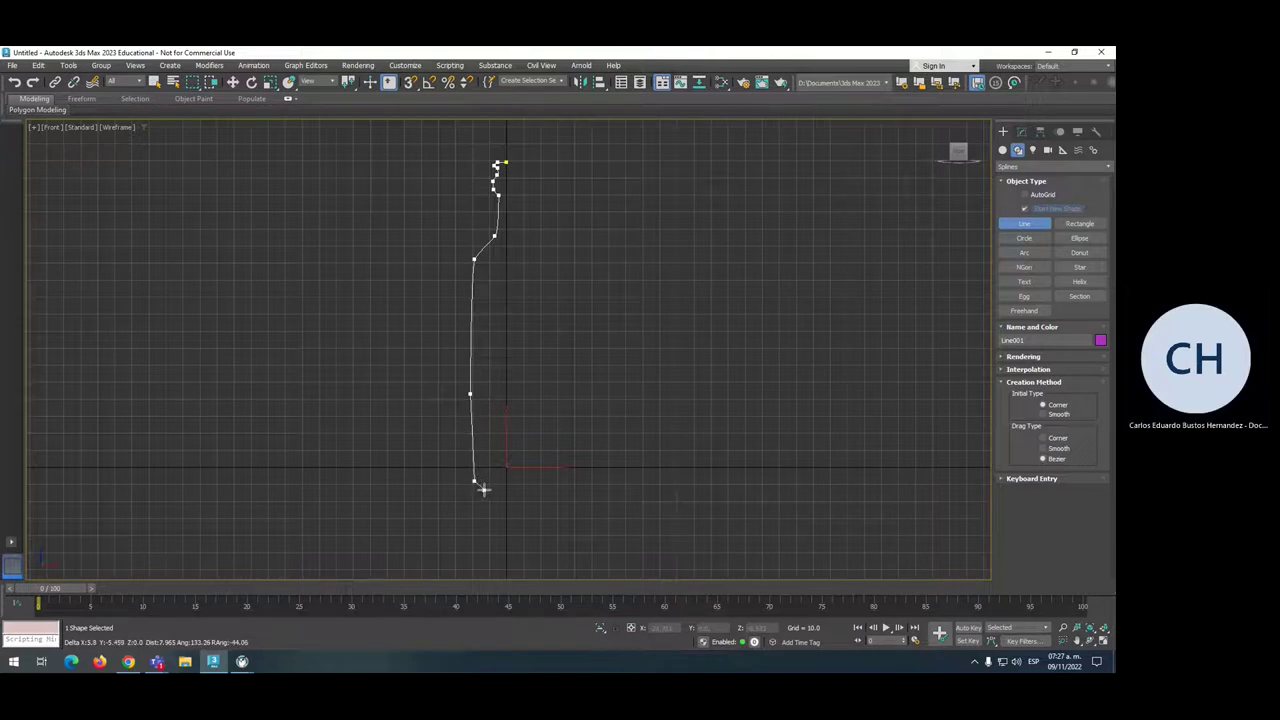
{"action": "left_click", "coordinate": [485, 487]}
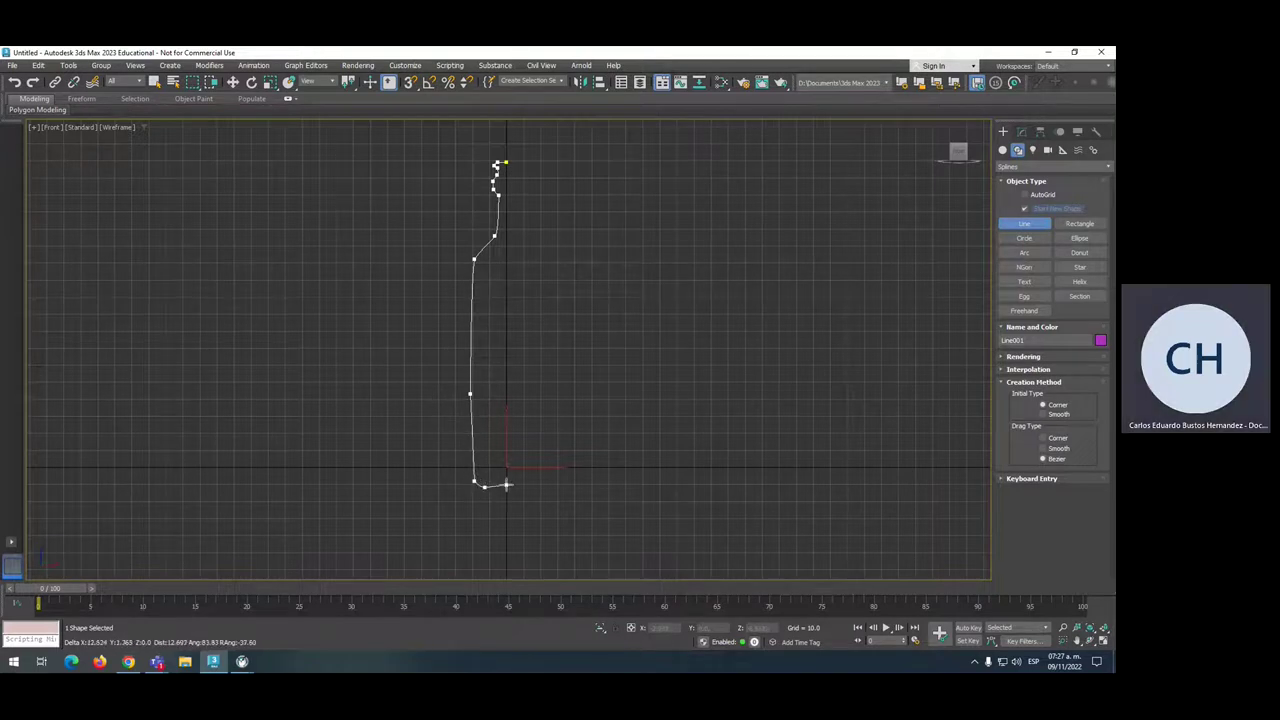
{"action": "left_click", "coordinate": [506, 485]}
{"action": "right_click", "coordinate": [564, 465]}
{"action": "middle_click_drag", "start_coordinate": [526, 218], "coordinate": [511, 274]}
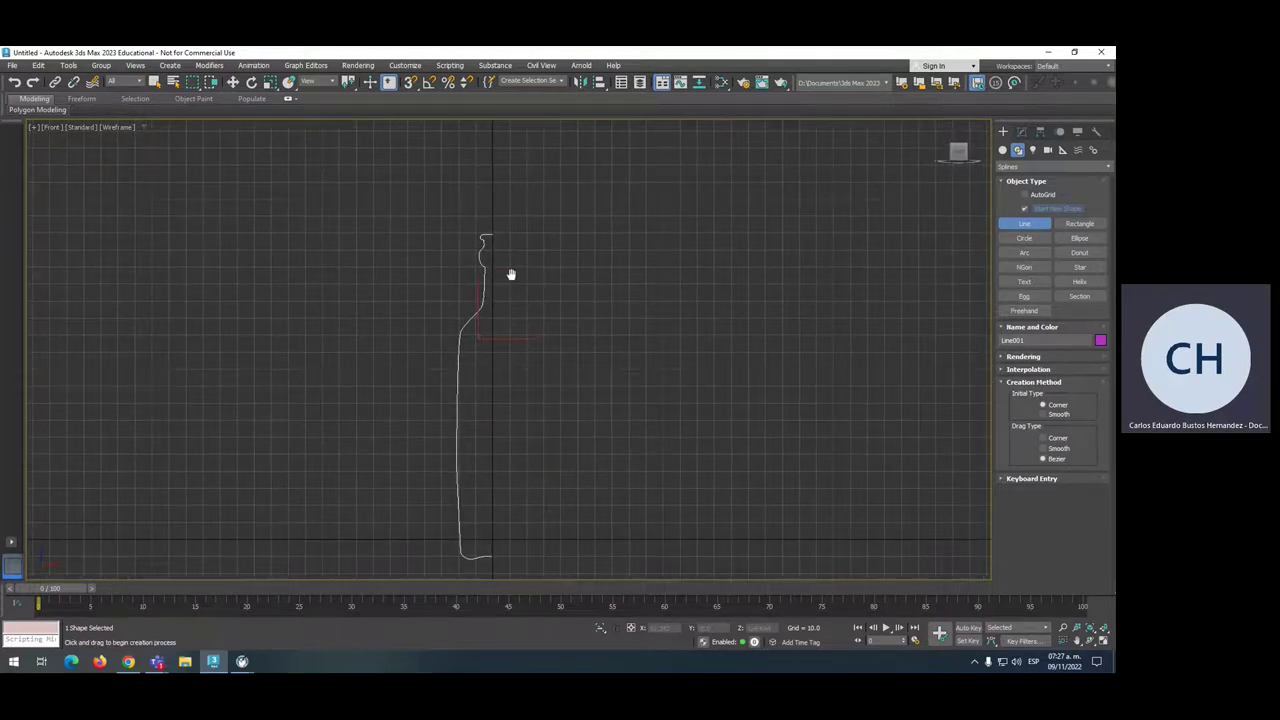
{"action": "scroll", "coordinate": [510, 274], "scroll_direction": "up", "scroll_amount": 2}
{"action": "right_click", "coordinate": [511, 279]}
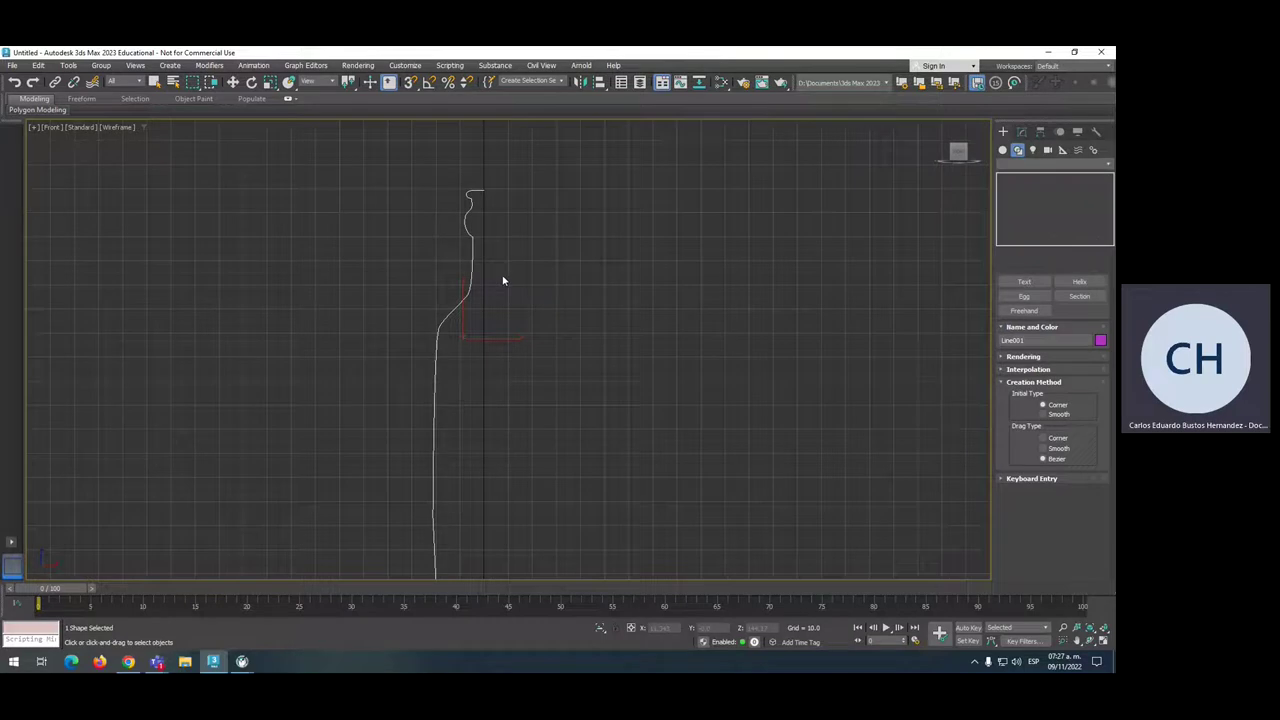
Edit the spline at vertex level and convert the outermost lip vertex to Bezier Corner.
{"action": "left_click", "coordinate": [1022, 131]}
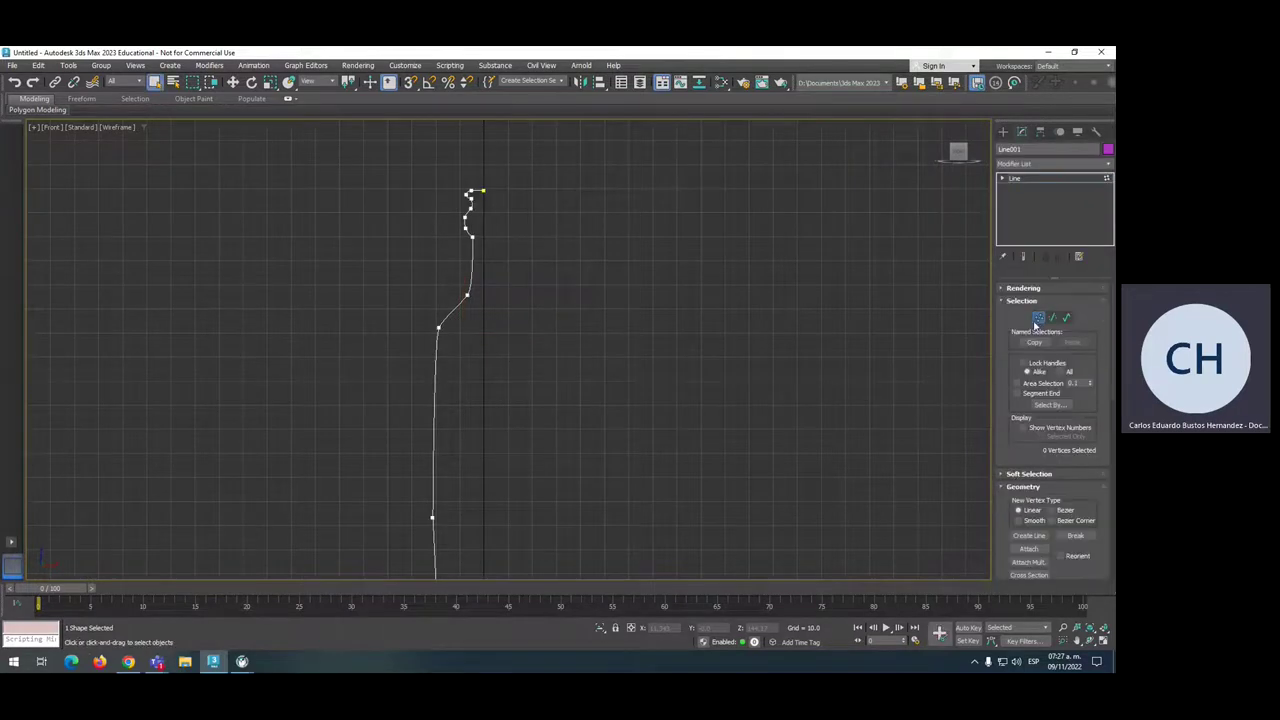
{"action": "left_click", "coordinate": [1038, 320]}
{"action": "scroll", "coordinate": [489, 277], "scroll_direction": "up", "scroll_amount": 4}
{"action": "middle_click_drag", "start_coordinate": [477, 266], "coordinate": [489, 310]}
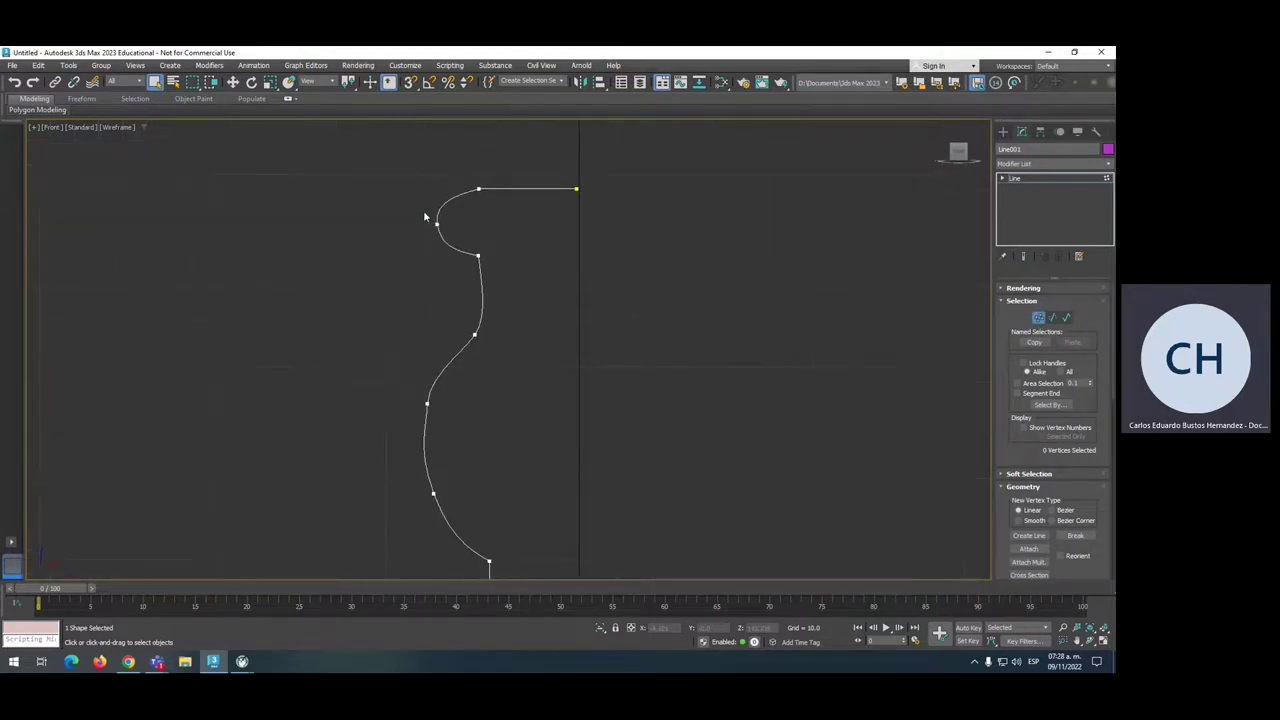
{"action": "left_click_drag", "start_coordinate": [423, 210], "coordinate": [456, 245]}
{"action": "right_click", "coordinate": [437, 221]}
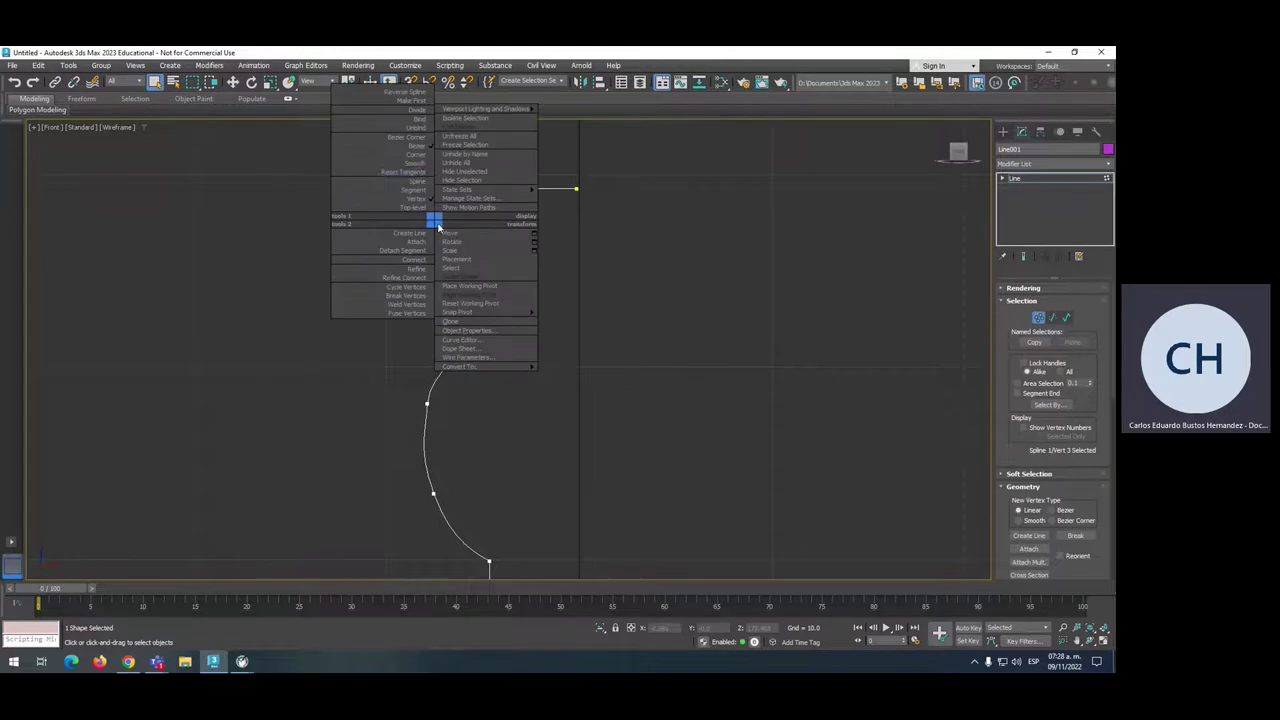
{"action": "left_click", "coordinate": [420, 137]}
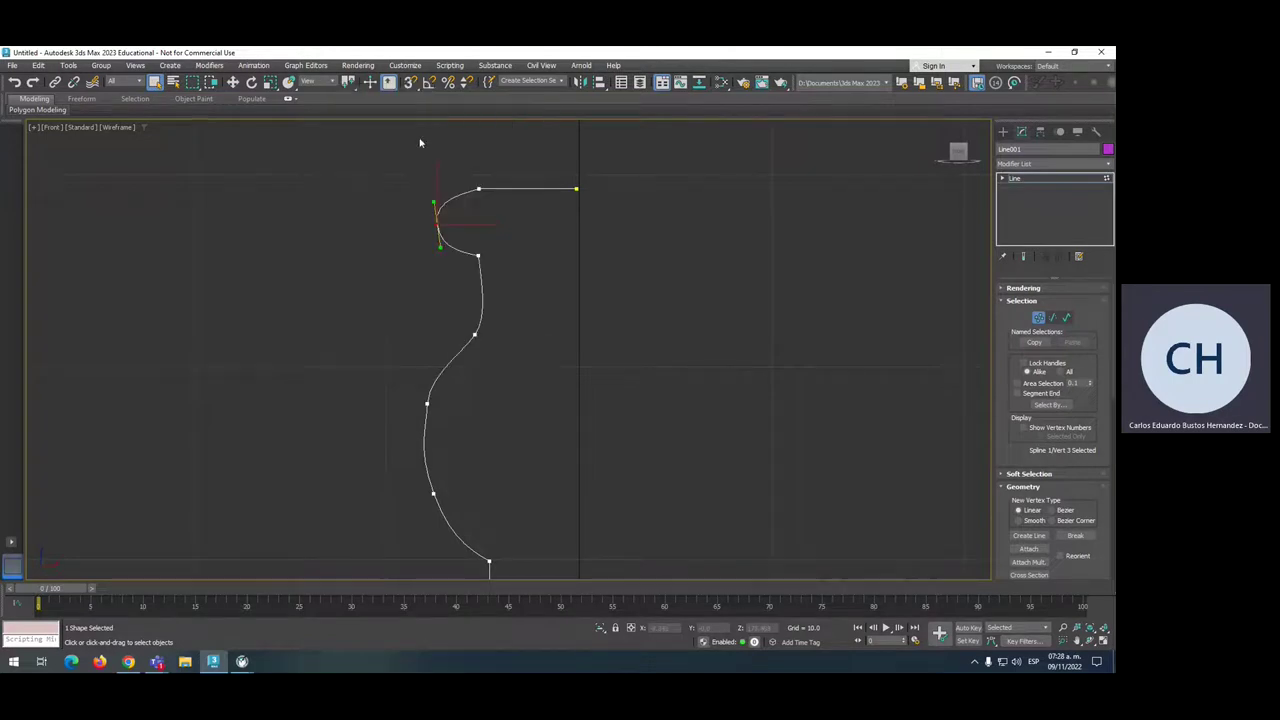
Lengthen the lip vertex's upper tangent handle with the Move tool, and convert the vertex to Corner.
{"action": "left_click_drag", "start_coordinate": [449, 196], "coordinate": [447, 198]}
{"action": "left_click", "coordinate": [437, 223]}
{"action": "left_click", "coordinate": [434, 215]}
{"action": "key", "text": "w"}
{"action": "left_click", "coordinate": [436, 222]}
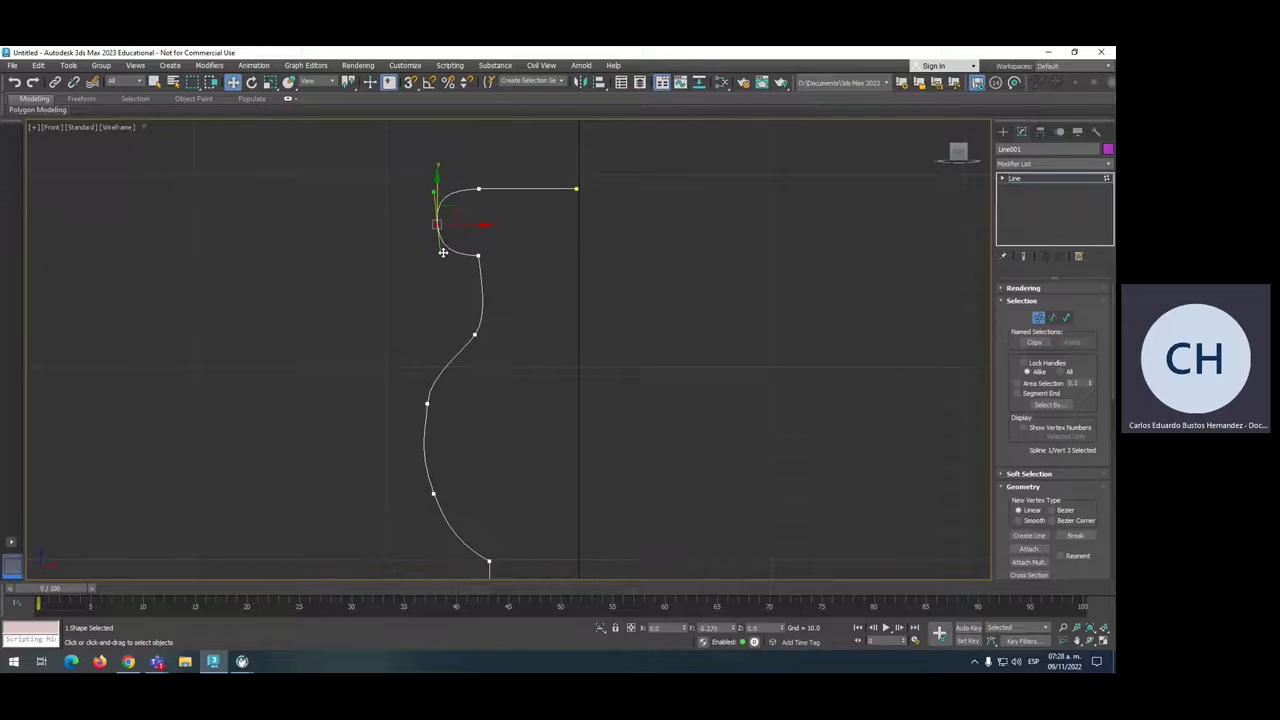
{"action": "right_click", "coordinate": [434, 224]}
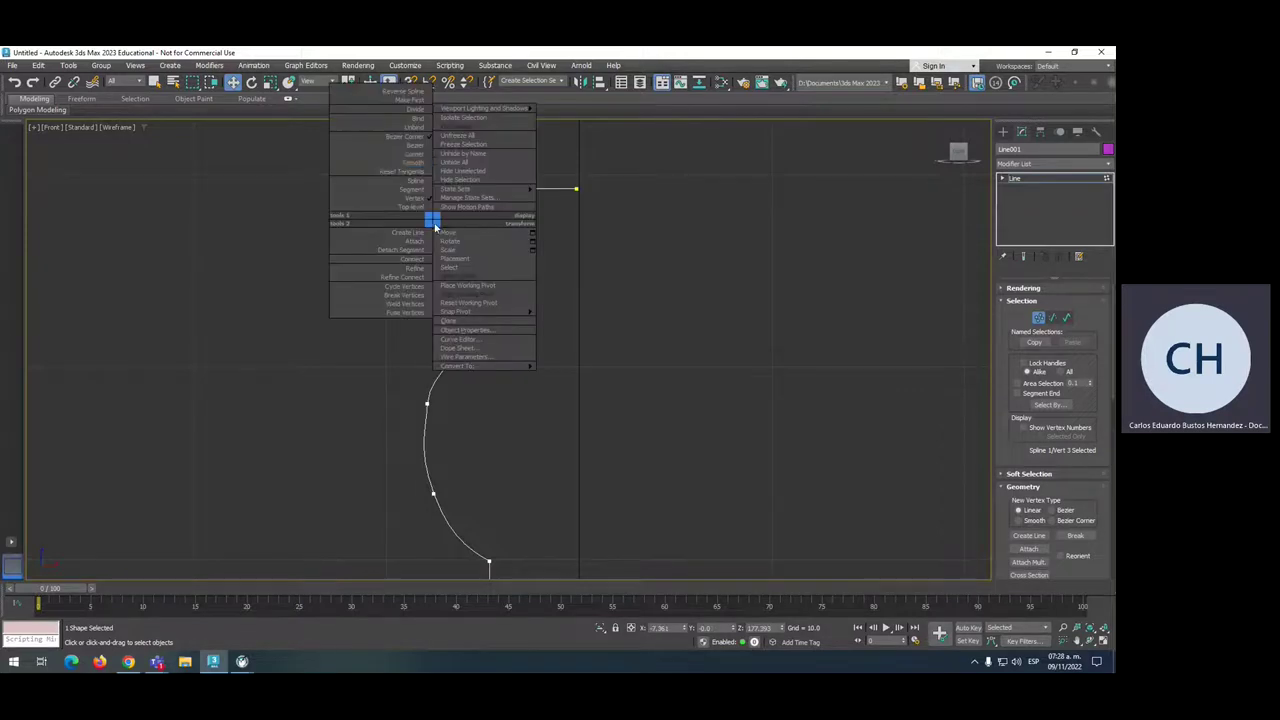
{"action": "left_click", "coordinate": [410, 153]}
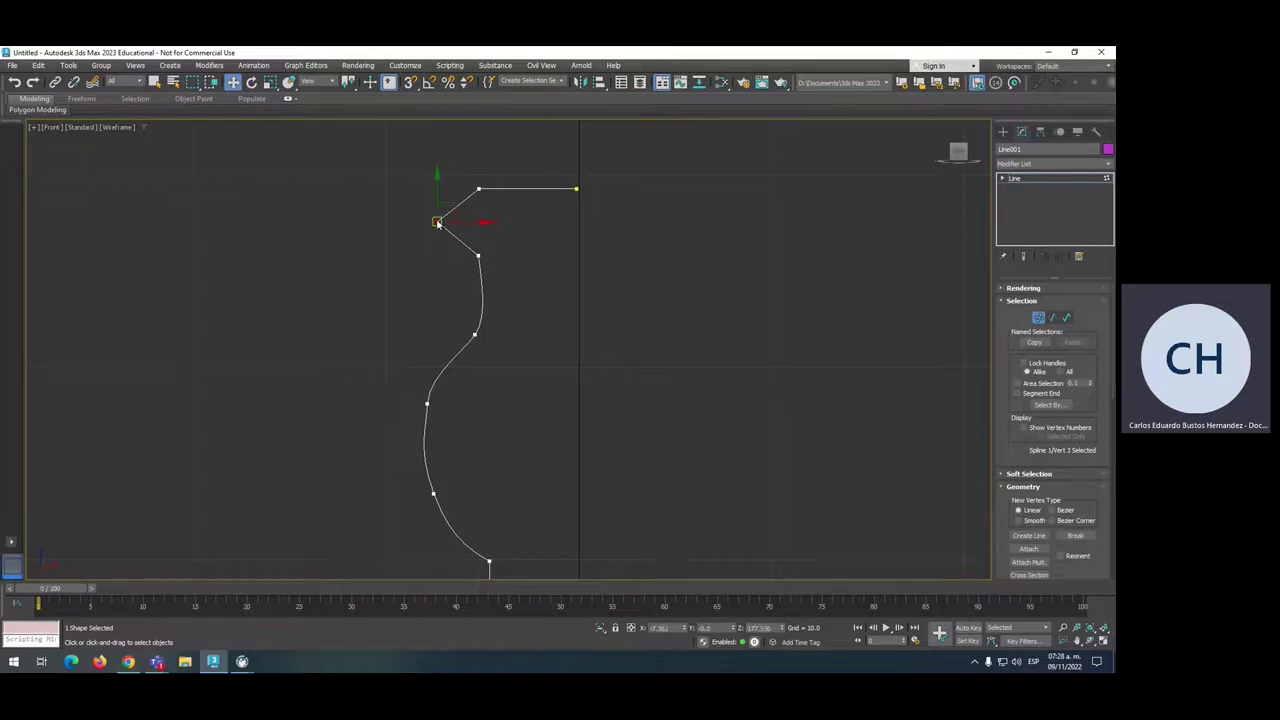
Convert the outermost lip vertex to Smooth and move it horizontally toward the axis to X about -6.42.
{"action": "right_click", "coordinate": [437, 223]}
{"action": "left_click", "coordinate": [416, 162]}
{"action": "left_click_drag", "start_coordinate": [476, 221], "coordinate": [487, 220]}
Convert the moved lip vertex to Bezier.
{"action": "right_click", "coordinate": [456, 222]}
{"action": "left_click", "coordinate": [428, 139]}
{"action": "right_click", "coordinate": [455, 220]}
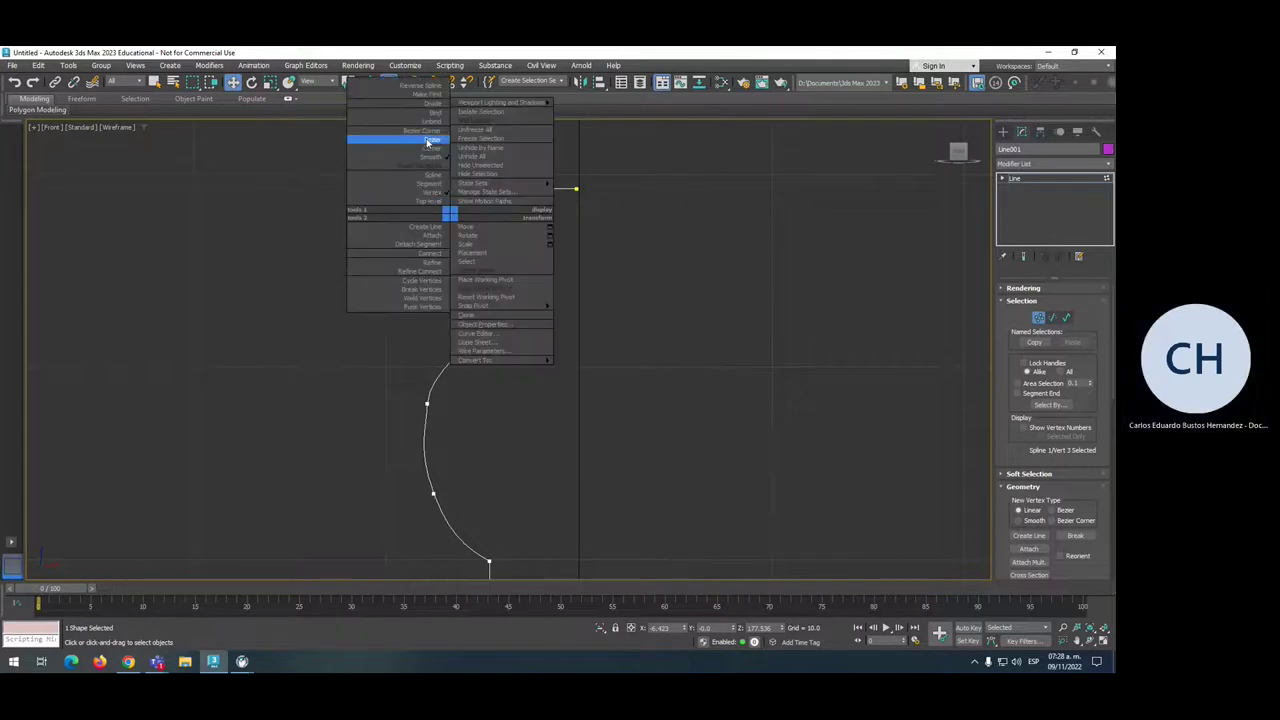
{"action": "left_click", "coordinate": [428, 140]}
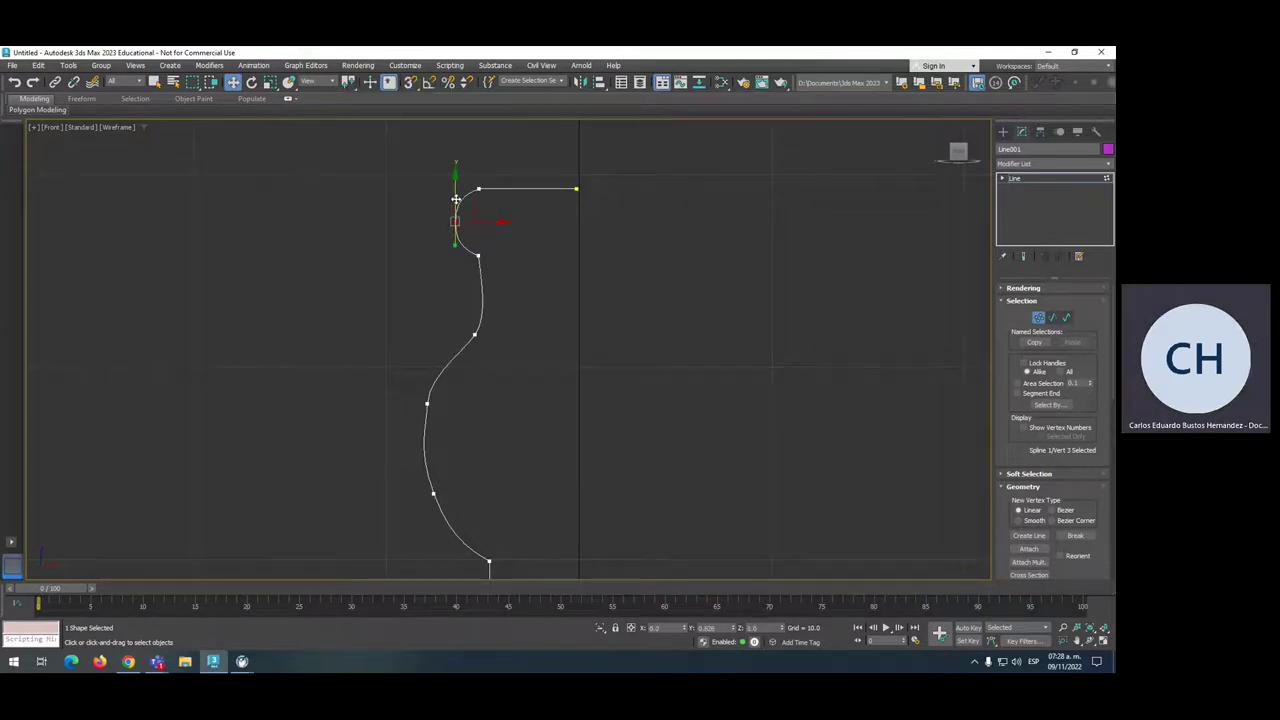
Move the spline's top end vertex horizontally outward to X about -3.08, and insert a vertex in the top segment with Refine.
{"action": "left_click", "coordinate": [576, 188]}
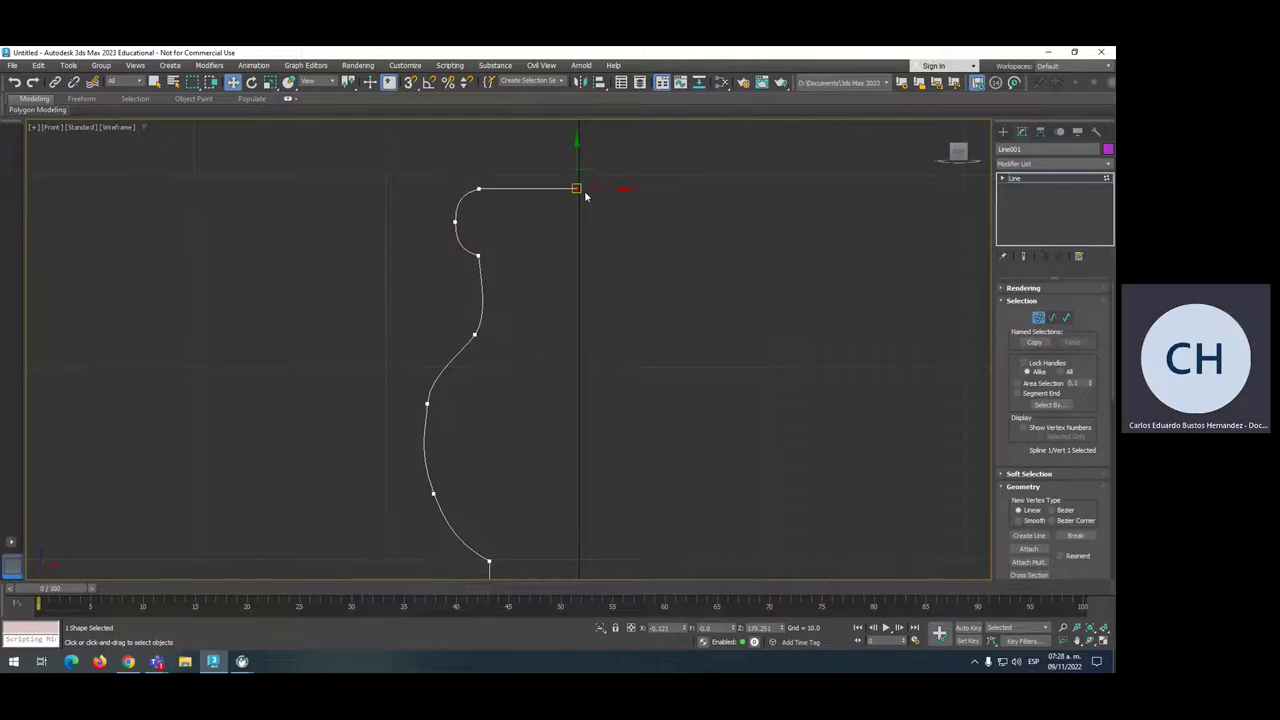
{"action": "left_click_drag", "start_coordinate": [603, 188], "coordinate": [546, 188]}
{"action": "right_click", "coordinate": [498, 185]}
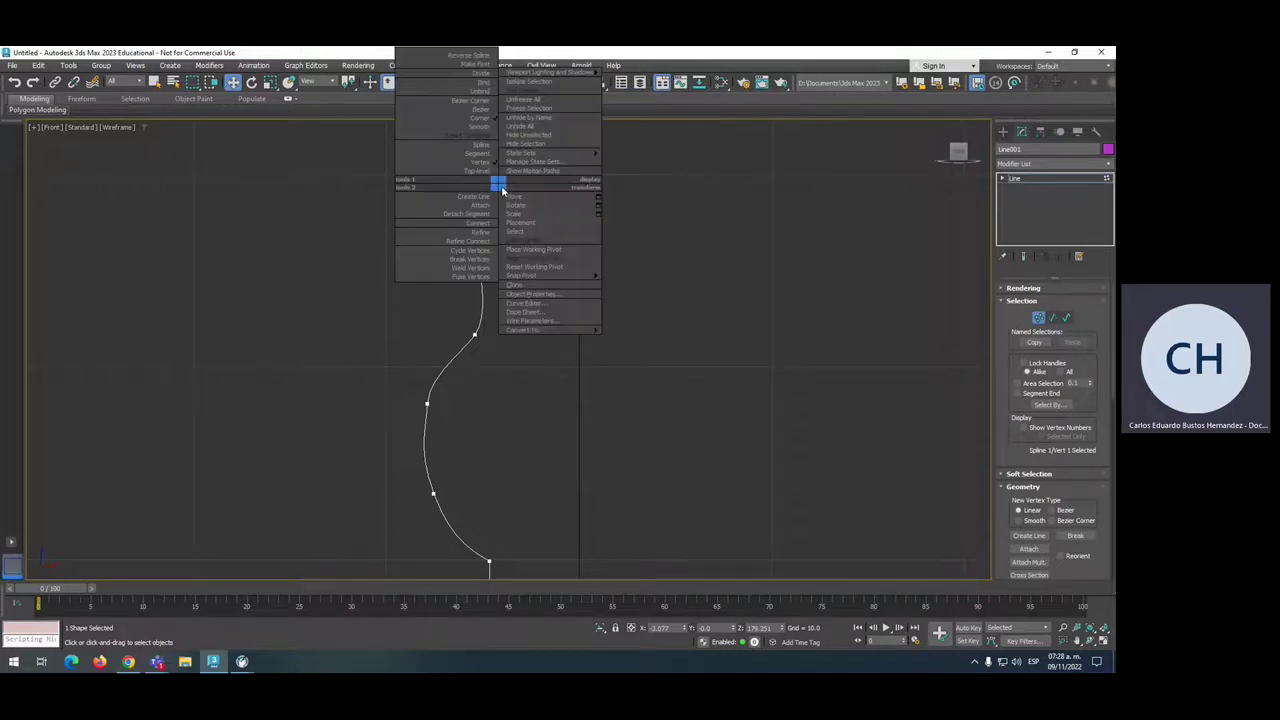
{"action": "left_click", "coordinate": [480, 233]}
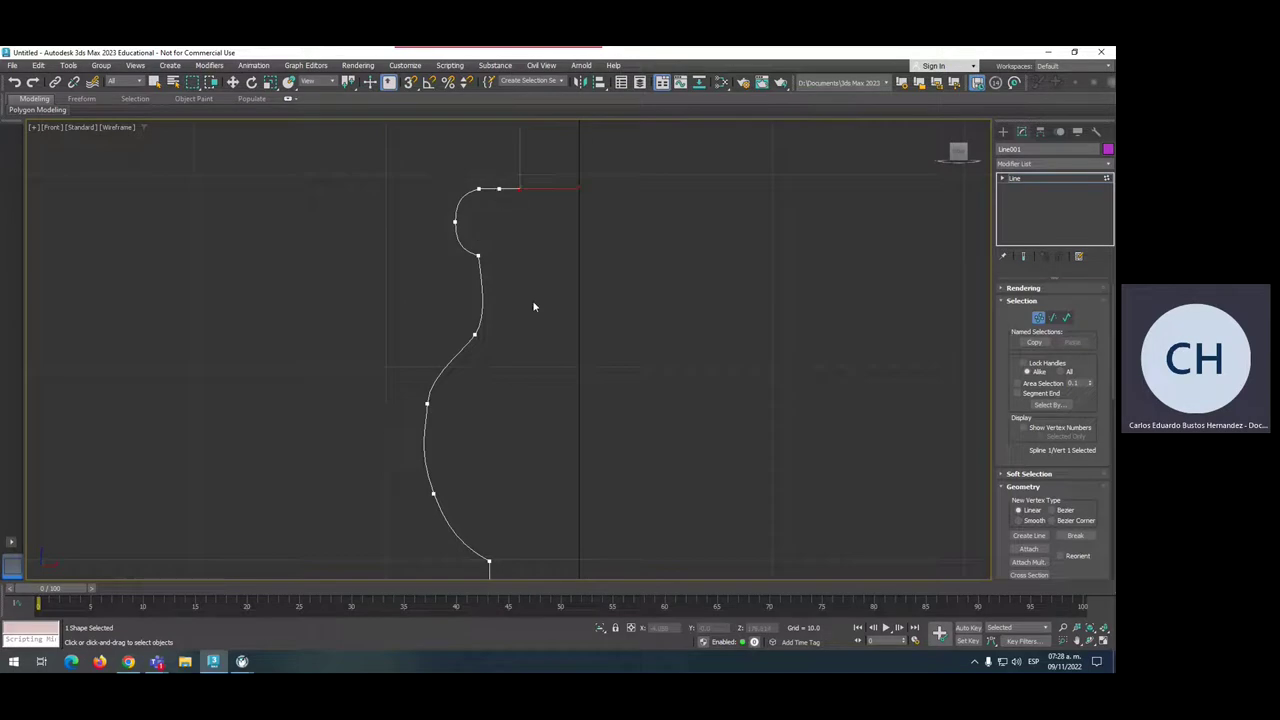
{"action": "key", "text": "w"}
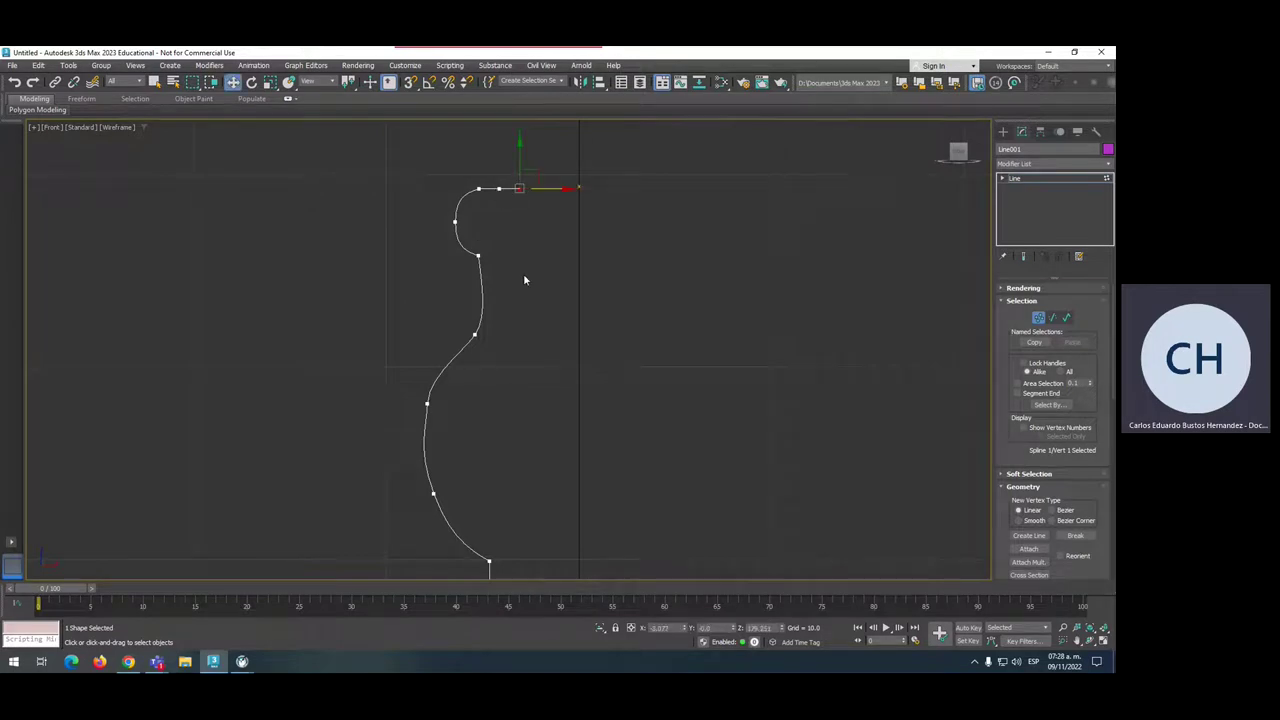
Lower the end vertex below the lip, and convert the inserted vertex to Bezier at X about -3.35.
{"action": "left_click_drag", "start_coordinate": [520, 162], "coordinate": [532, 189]}
{"action": "left_click", "coordinate": [500, 189]}
{"action": "right_click", "coordinate": [513, 187]}
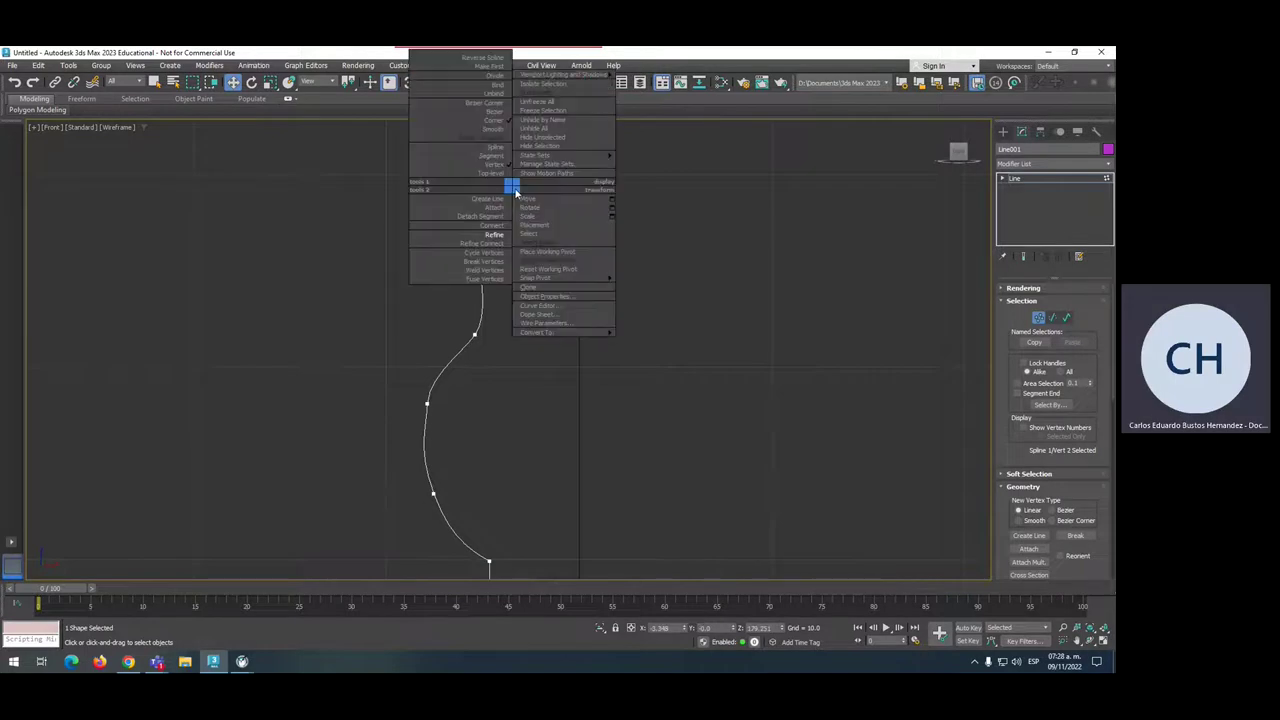
{"action": "left_click", "coordinate": [489, 117]}
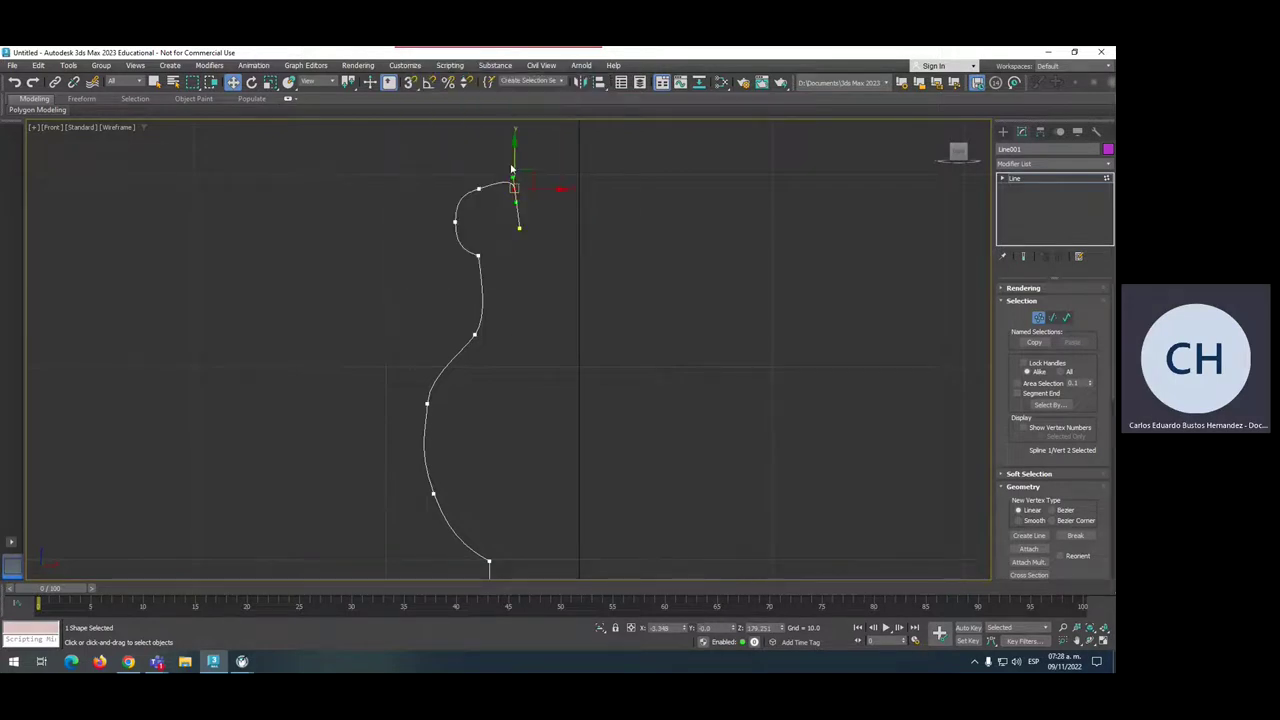
Curl the lip's inner edge inward by lowering the Bezier vertex and moving the end vertex to X about -3.71.
{"action": "left_click_drag", "start_coordinate": [515, 159], "coordinate": [534, 237]}
{"action": "left_click", "coordinate": [520, 228]}
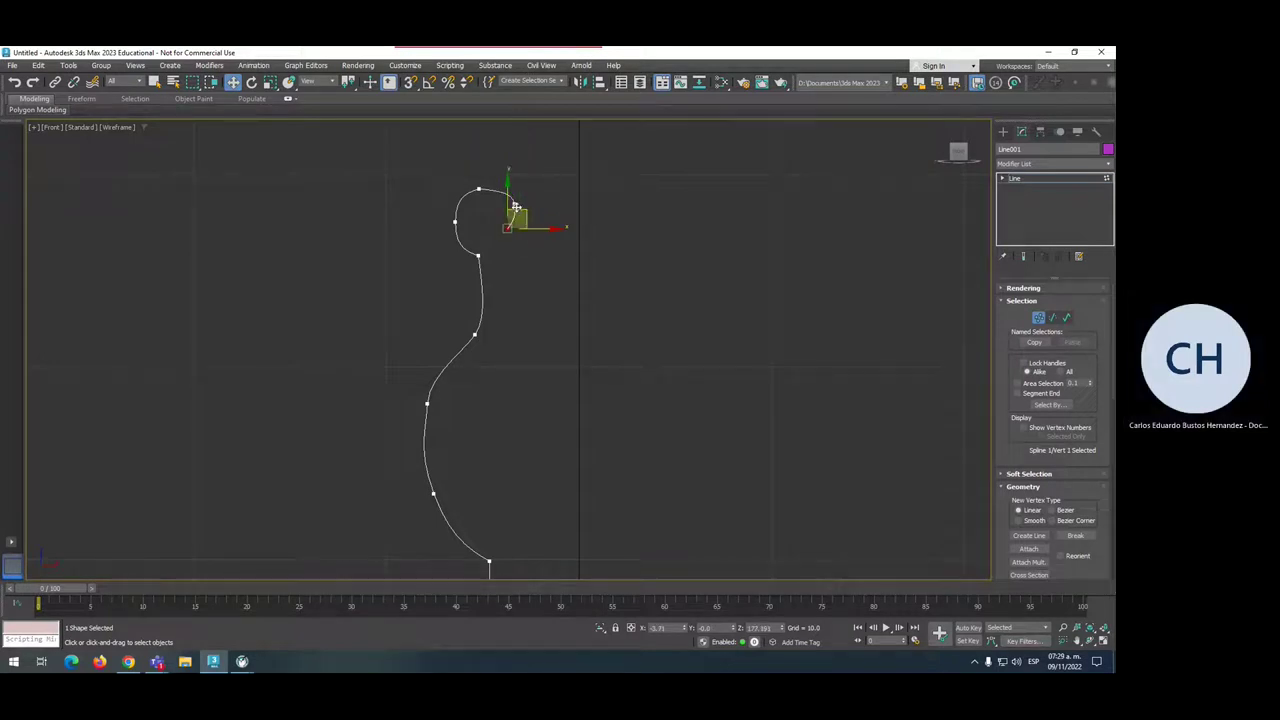
{"action": "left_click", "coordinate": [515, 204]}
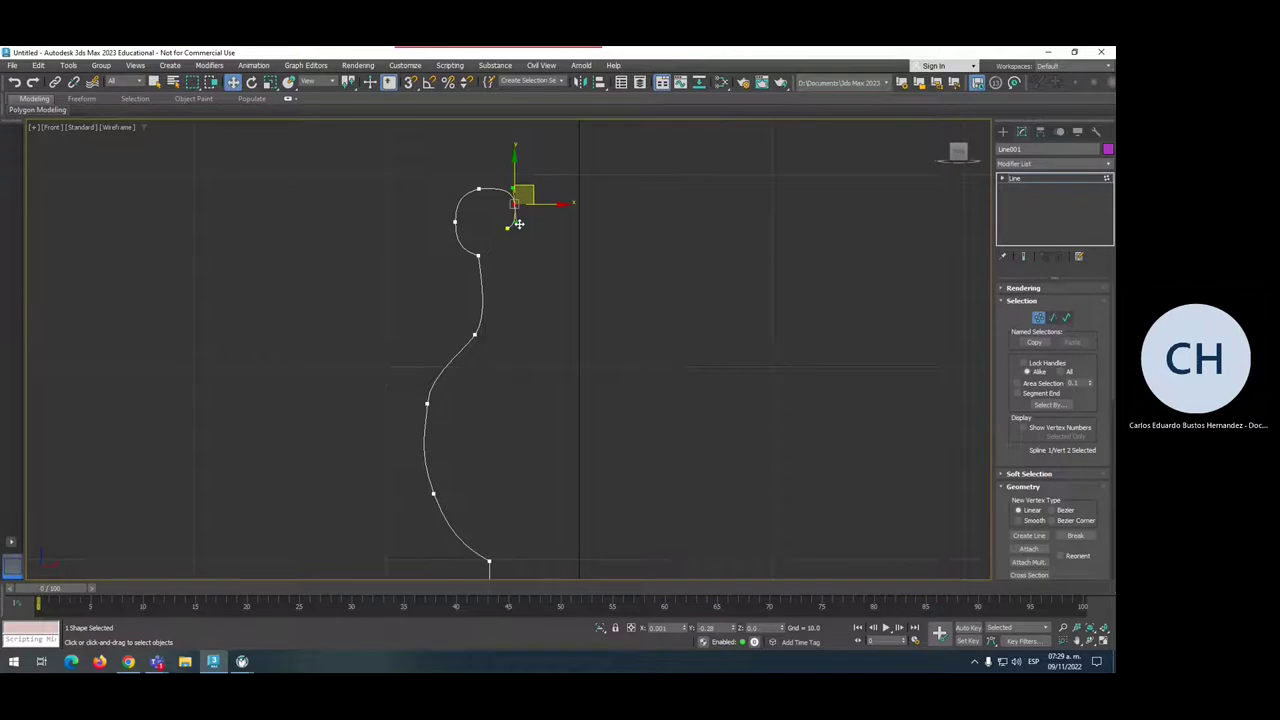
Delete the upper of the two outer vertices on the neck bulge.
{"action": "scroll", "coordinate": [511, 217], "scroll_direction": "down", "scroll_amount": 1}
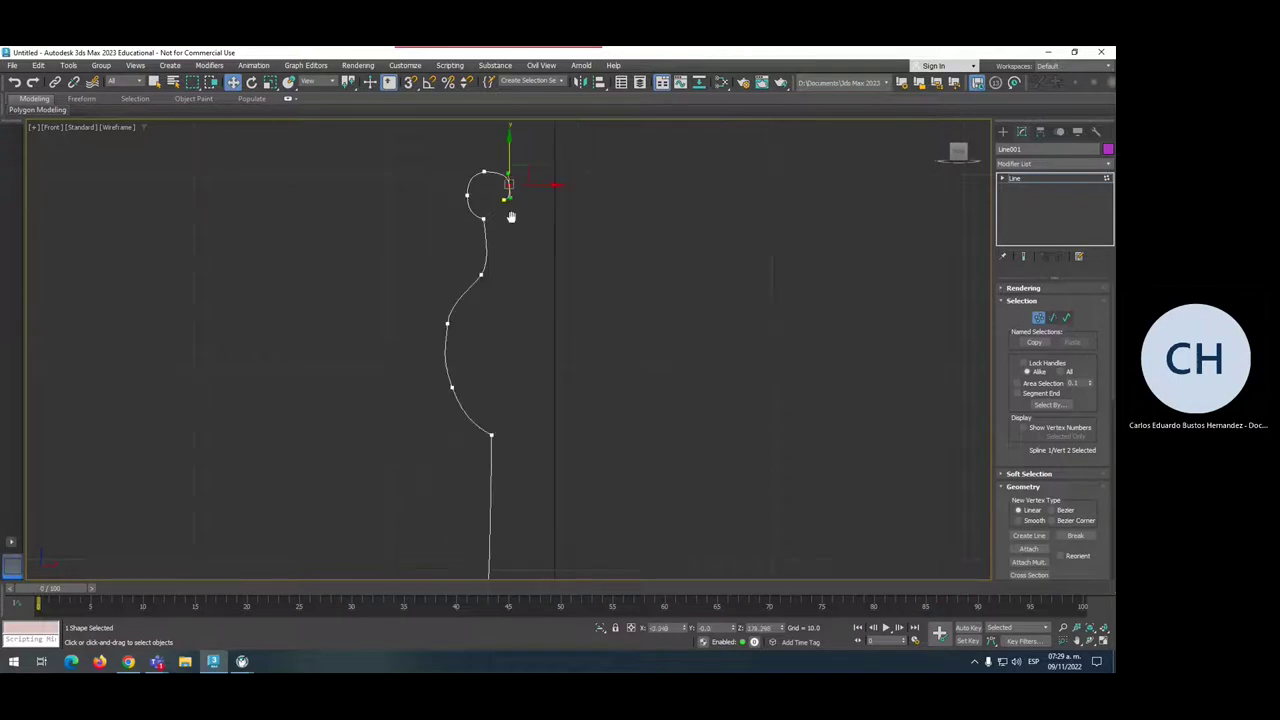
{"action": "scroll", "coordinate": [508, 230], "scroll_direction": "down", "scroll_amount": 1}
{"action": "left_click", "coordinate": [456, 270]}
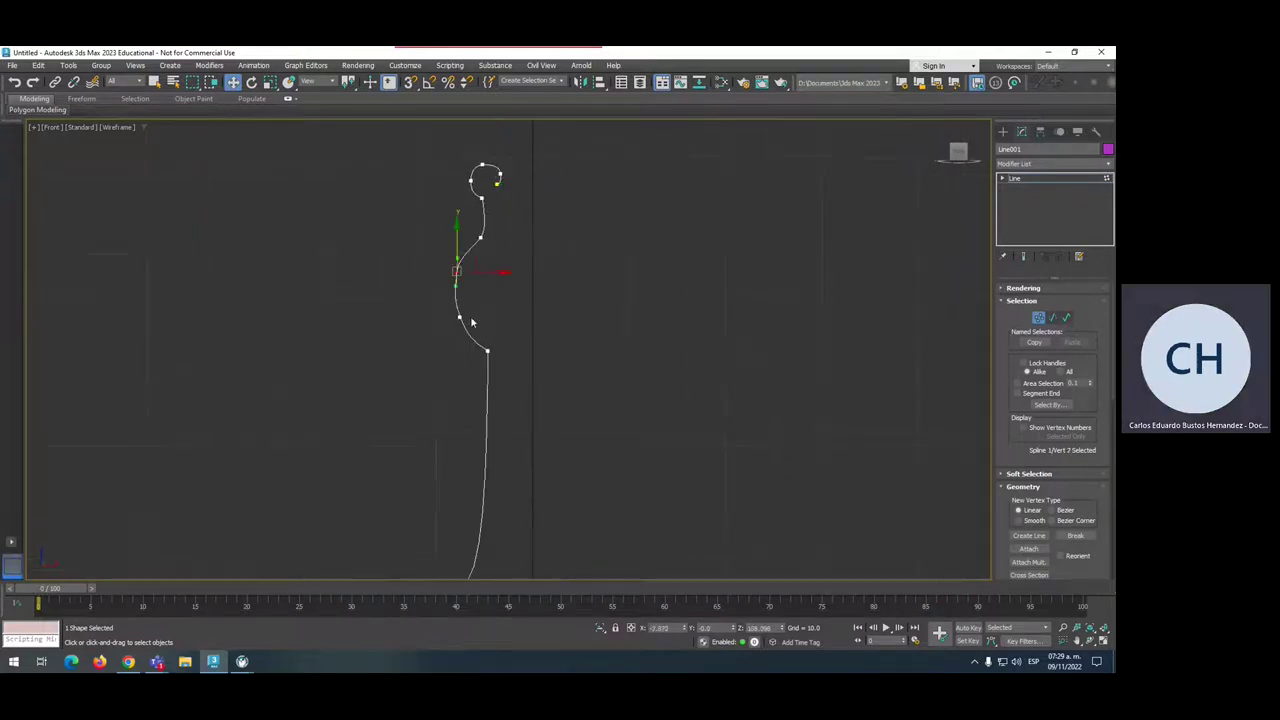
{"action": "key", "text": "Delete"}
Round the neck bulge by moving its remaining outer vertex to X about -8.61, Z about 165.75 with vertical tangent handles.
{"action": "left_click", "coordinate": [459, 315]}
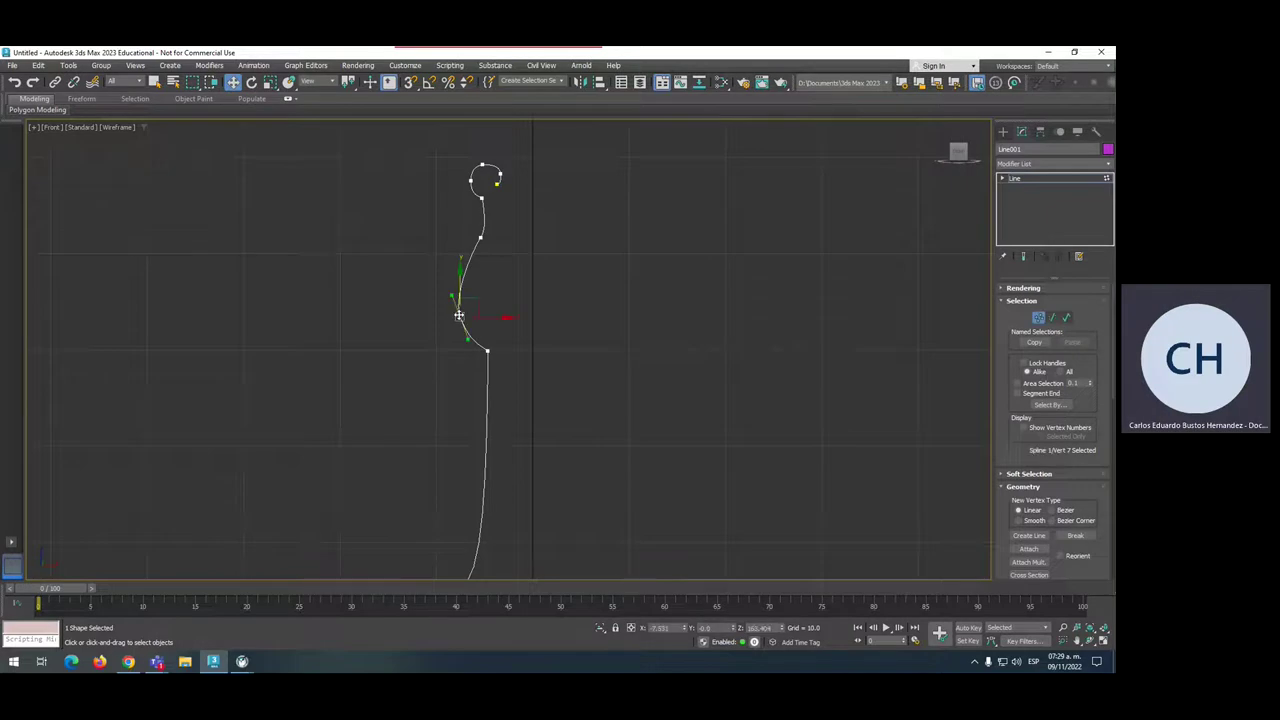
{"action": "left_click_drag", "start_coordinate": [458, 270], "coordinate": [475, 303]}
{"action": "left_click_drag", "start_coordinate": [451, 258], "coordinate": [450, 249]}
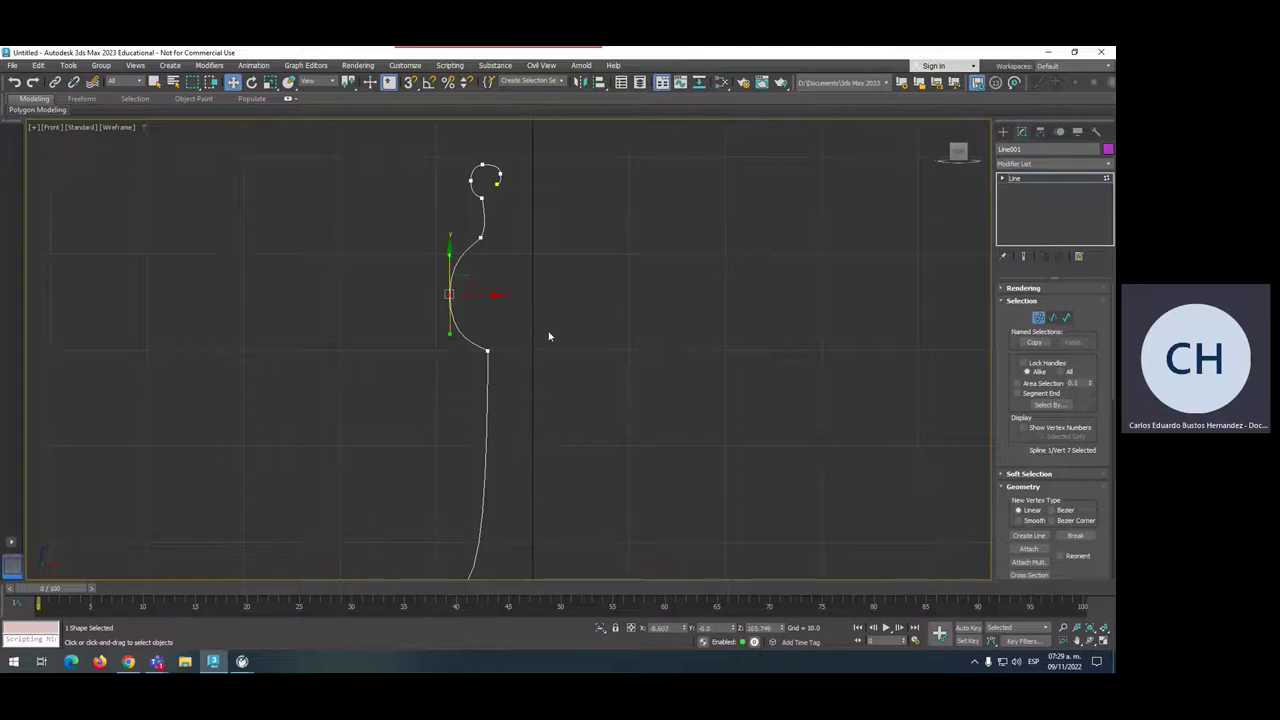
Examine the complete bottle profile from the lip down to the base.
{"action": "scroll", "coordinate": [549, 336], "scroll_direction": "down", "scroll_amount": 3}
{"action": "middle_click_drag", "start_coordinate": [588, 480], "coordinate": [547, 355]}
{"action": "scroll", "coordinate": [547, 355], "scroll_direction": "down", "scroll_amount": 1}
{"action": "scroll", "coordinate": [547, 356], "scroll_direction": "down", "scroll_amount": 1}
{"action": "middle_click_drag", "start_coordinate": [540, 490], "coordinate": [506, 323]}
{"action": "scroll", "coordinate": [511, 380], "scroll_direction": "down", "scroll_amount": 1}
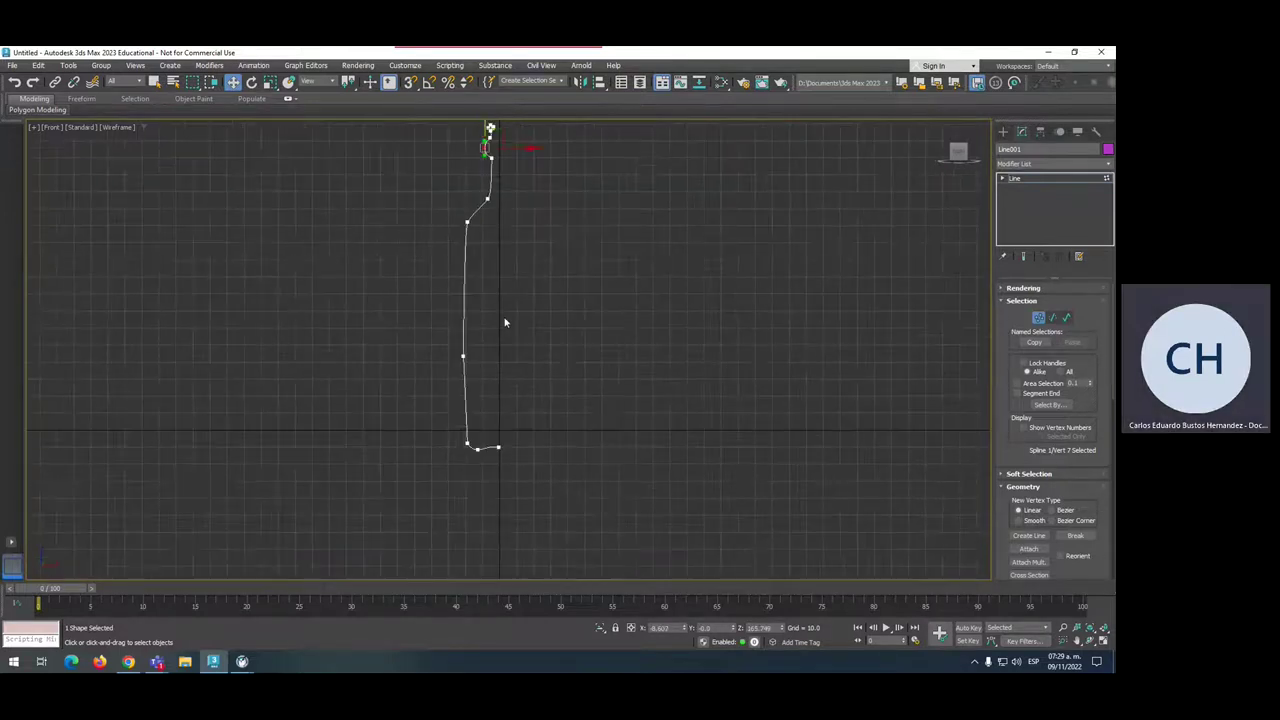
{"action": "scroll", "coordinate": [513, 387], "scroll_direction": "up", "scroll_amount": 2}
{"action": "middle_click_drag", "start_coordinate": [513, 387], "coordinate": [517, 391]}
{"action": "scroll", "coordinate": [517, 391], "scroll_direction": "down", "scroll_amount": 3}
{"action": "middle_click_drag", "start_coordinate": [558, 247], "coordinate": [576, 295]}
{"action": "scroll", "coordinate": [544, 341], "scroll_direction": "up", "scroll_amount": 2}
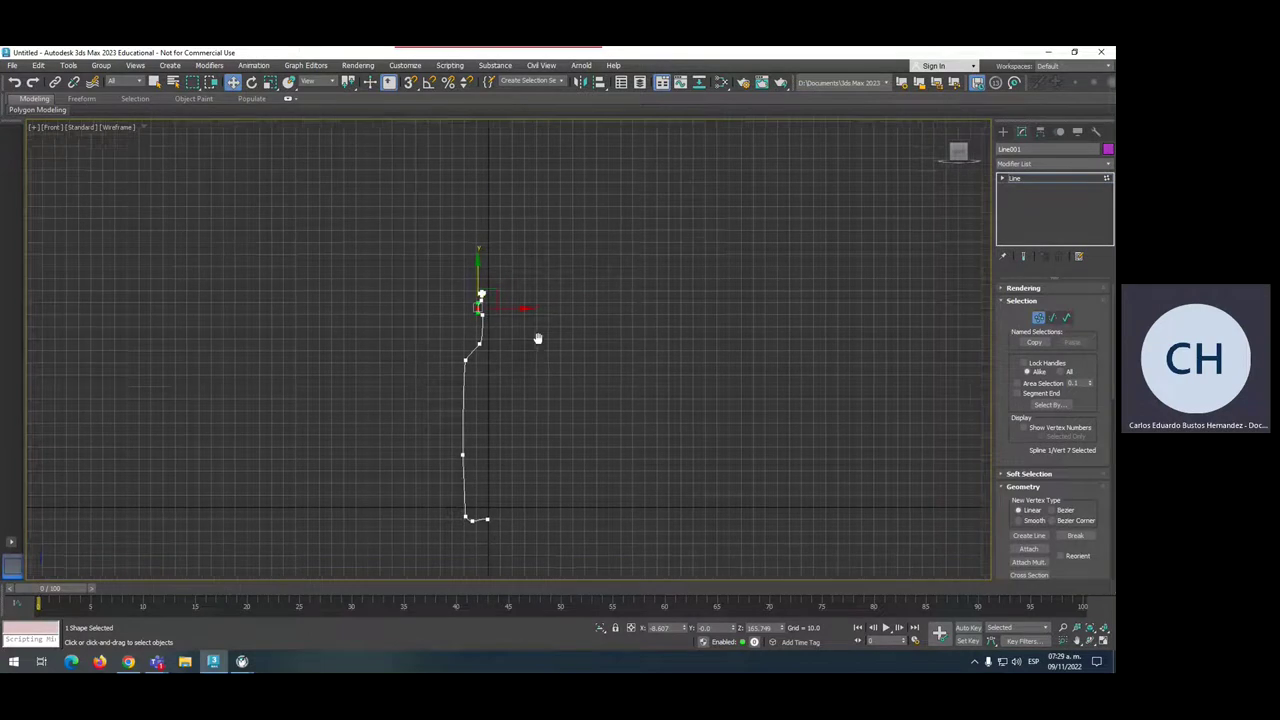
Apply the Lathe modifier to the profile spline, and show the four-viewport layout with the lathed form framed in Perspective.
{"action": "left_click", "coordinate": [1028, 166]}
{"action": "left_click", "coordinate": [1086, 166]}
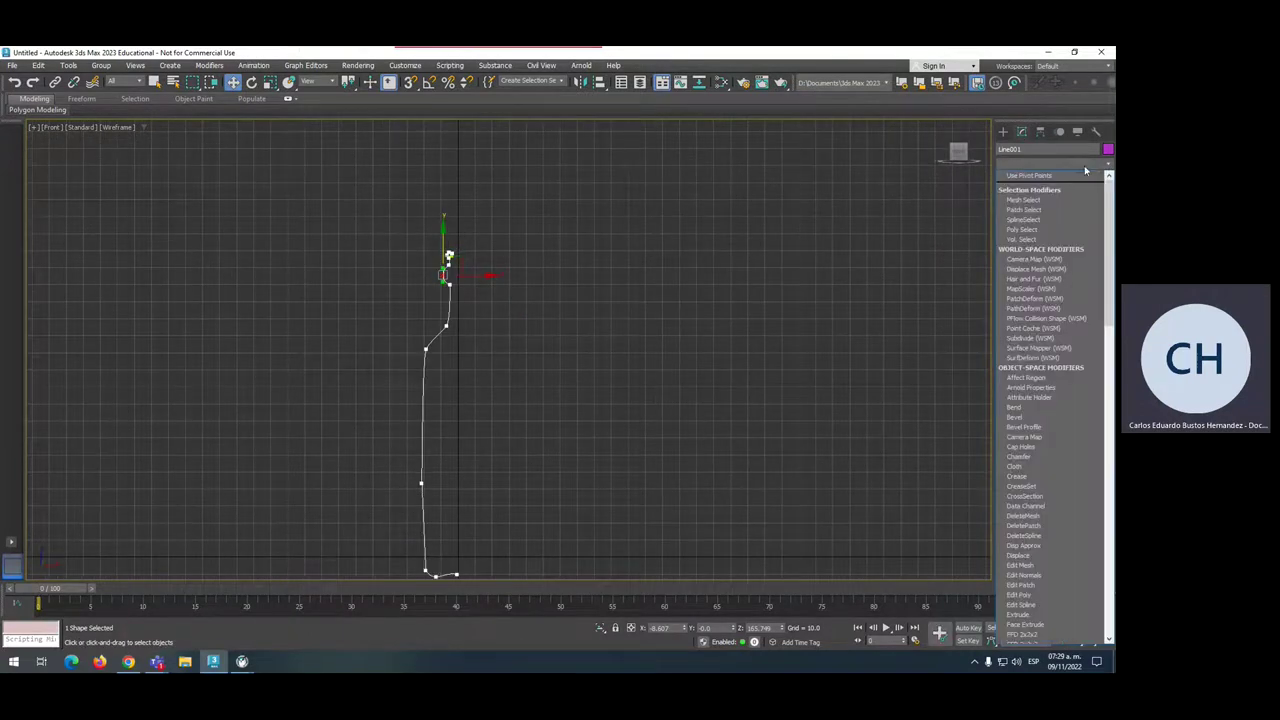
{"action": "type", "text": "l"}
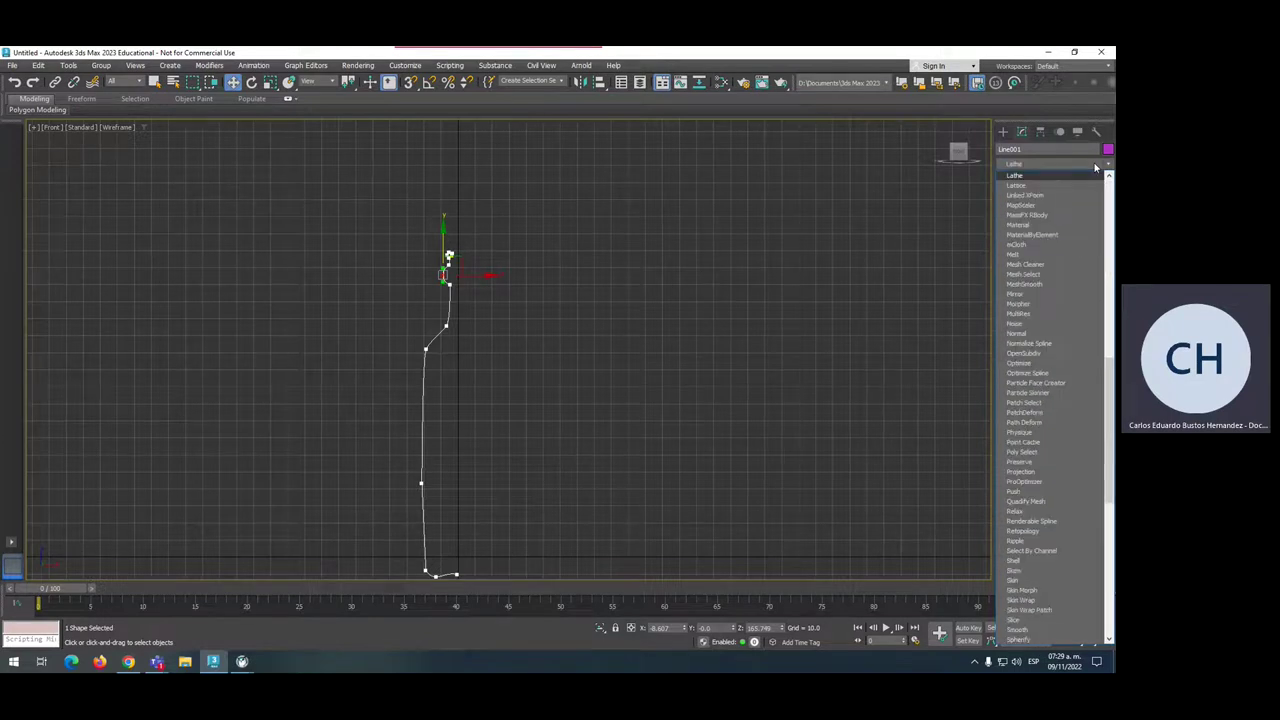
{"action": "key", "text": "Return"}
{"action": "scroll", "coordinate": [443, 333], "scroll_direction": "down", "scroll_amount": 2}
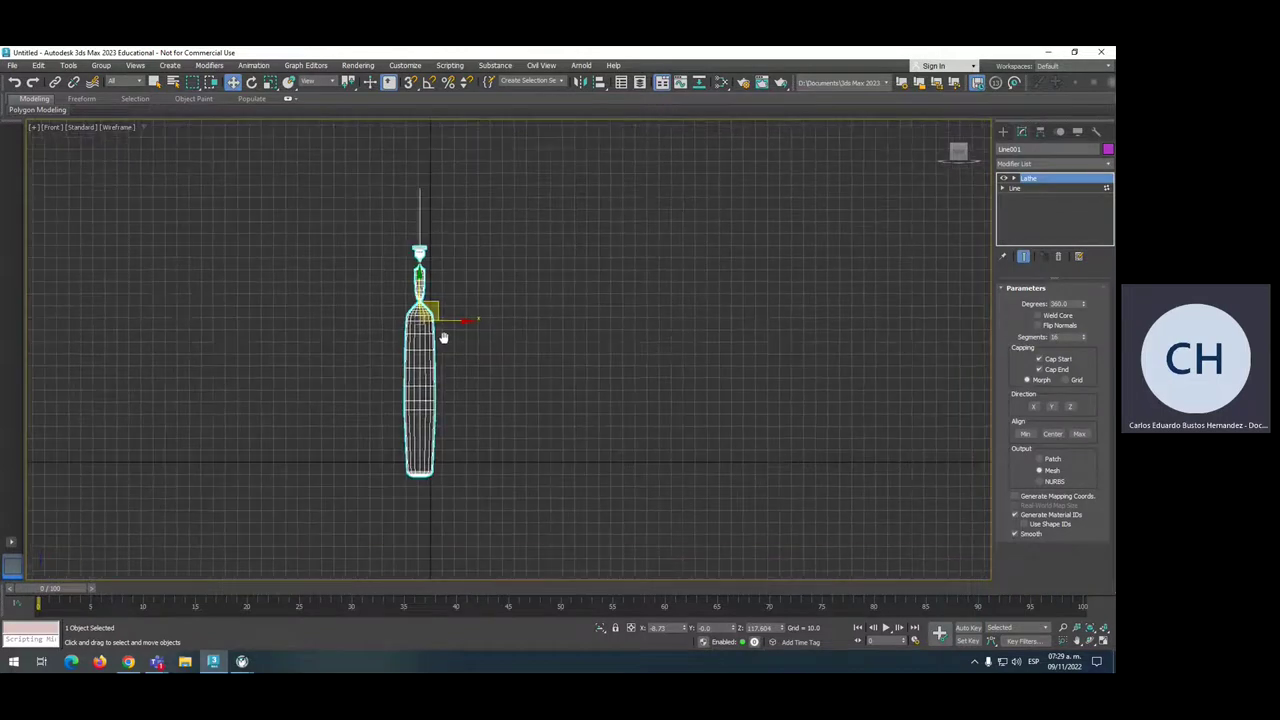
{"action": "left_click", "coordinate": [1103, 643]}
{"action": "scroll", "coordinate": [711, 394], "scroll_direction": "down", "scroll_amount": 2}
{"action": "middle_click_drag", "start_coordinate": [711, 394], "coordinate": [706, 496]}
{"action": "scroll", "coordinate": [727, 366], "scroll_direction": "down", "scroll_amount": 3}
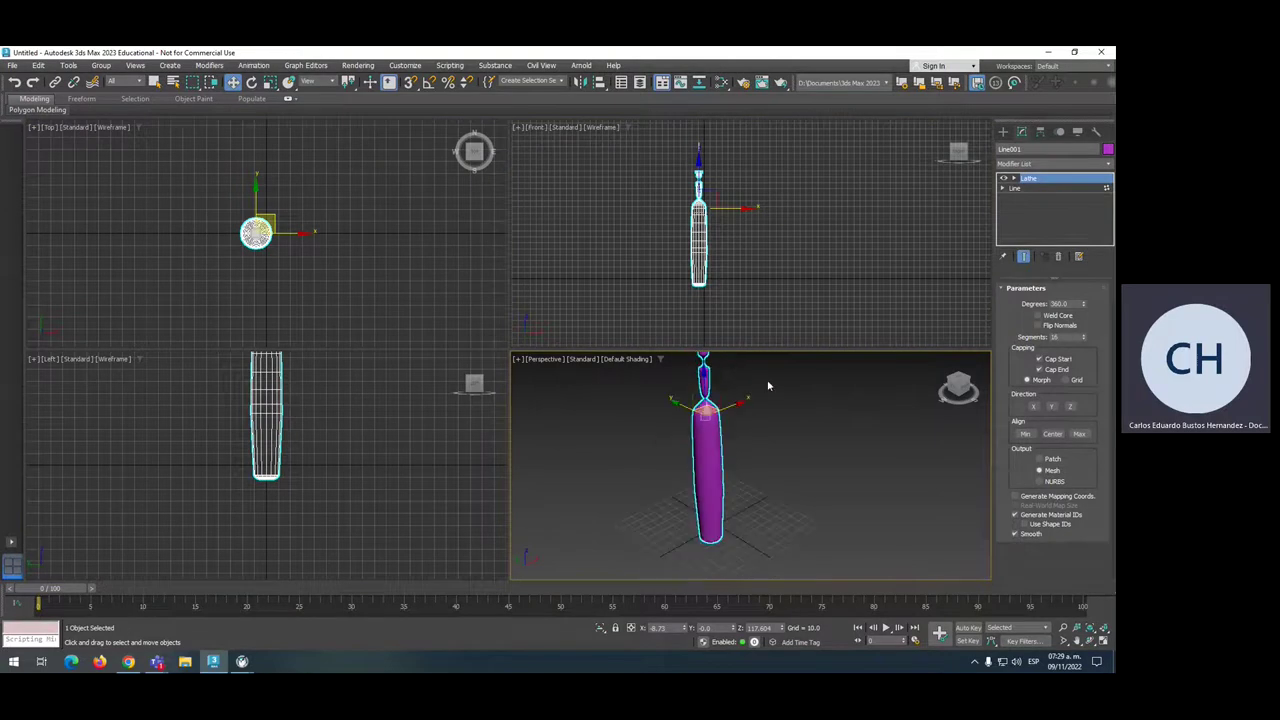
Try the Lathe's Min alignment and inspect the form in the Front and Perspective views.
{"action": "left_click", "coordinate": [1025, 434]}
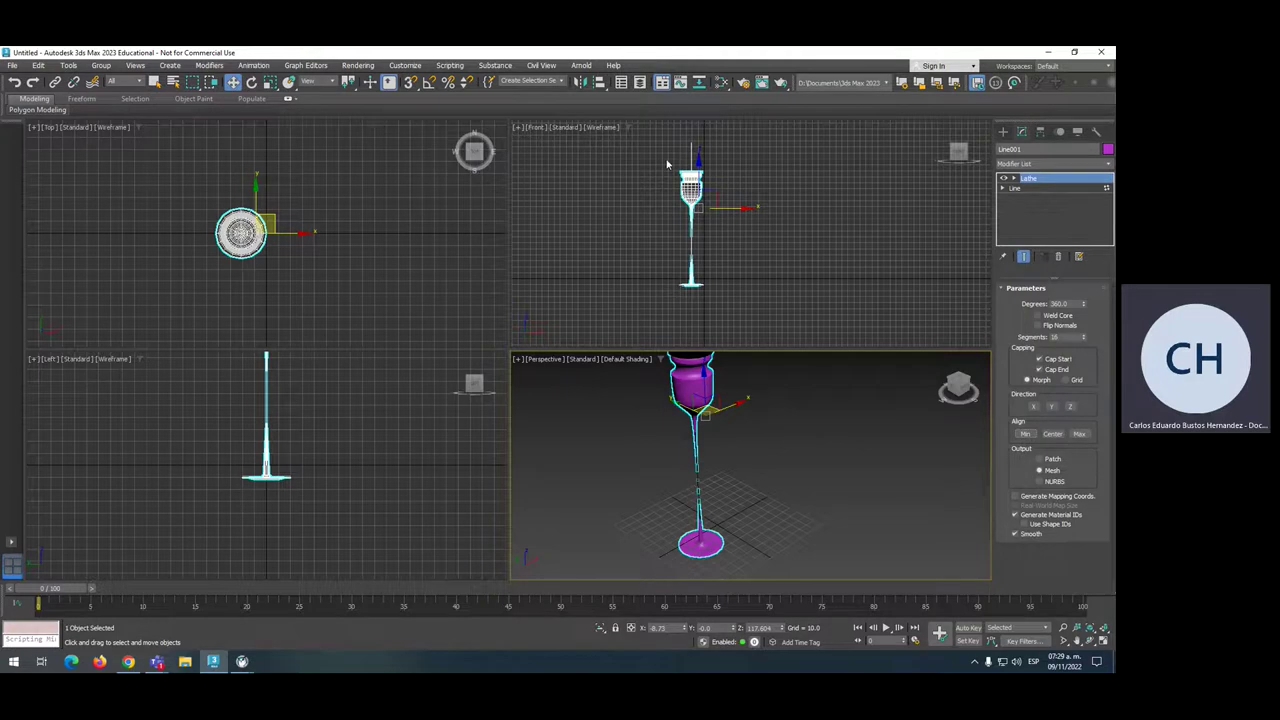
{"action": "scroll", "coordinate": [706, 195], "scroll_direction": "up", "scroll_amount": 8}
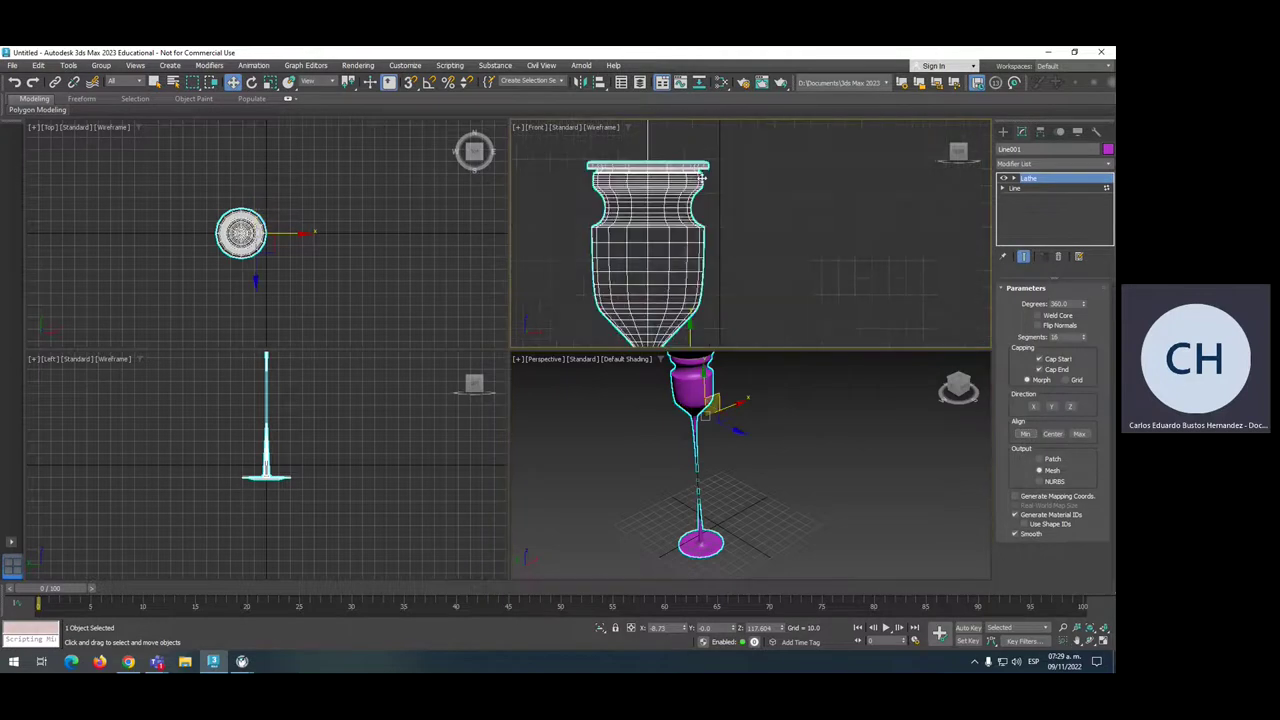
{"action": "scroll", "coordinate": [696, 274], "scroll_direction": "down", "scroll_amount": 4}
{"action": "middle_click_drag", "start_coordinate": [696, 274], "coordinate": [654, 151]}
{"action": "scroll", "coordinate": [658, 262], "scroll_direction": "down", "scroll_amount": 4}
{"action": "middle_click_drag", "start_coordinate": [658, 262], "coordinate": [632, 183]}
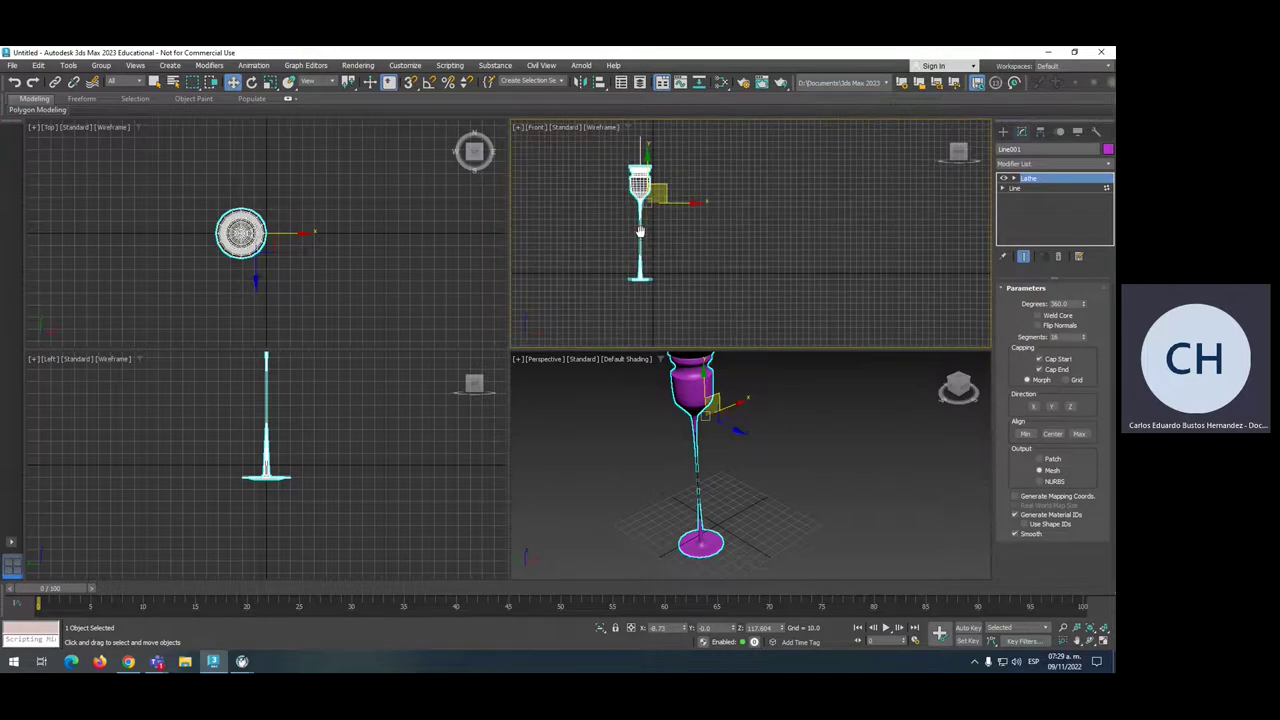
{"action": "mouse_move", "coordinate": [715, 405]}
{"action": "middle_mouse_down"}
{"action": "mouse_move", "coordinate": [714, 463]}
{"action": "mouse_move", "coordinate": [747, 480]}
{"action": "mouse_move", "coordinate": [721, 422]}
{"action": "middle_mouse_up"}
{"action": "scroll", "coordinate": [733, 451], "scroll_direction": "up", "scroll_amount": 4}
{"action": "scroll", "coordinate": [747, 480], "scroll_direction": "down", "scroll_amount": 2}
{"action": "scroll", "coordinate": [724, 447], "scroll_direction": "up", "scroll_amount": 5}
{"action": "scroll", "coordinate": [732, 448], "scroll_direction": "down", "scroll_amount": 4}
{"action": "scroll", "coordinate": [737, 444], "scroll_direction": "down", "scroll_amount": 4}
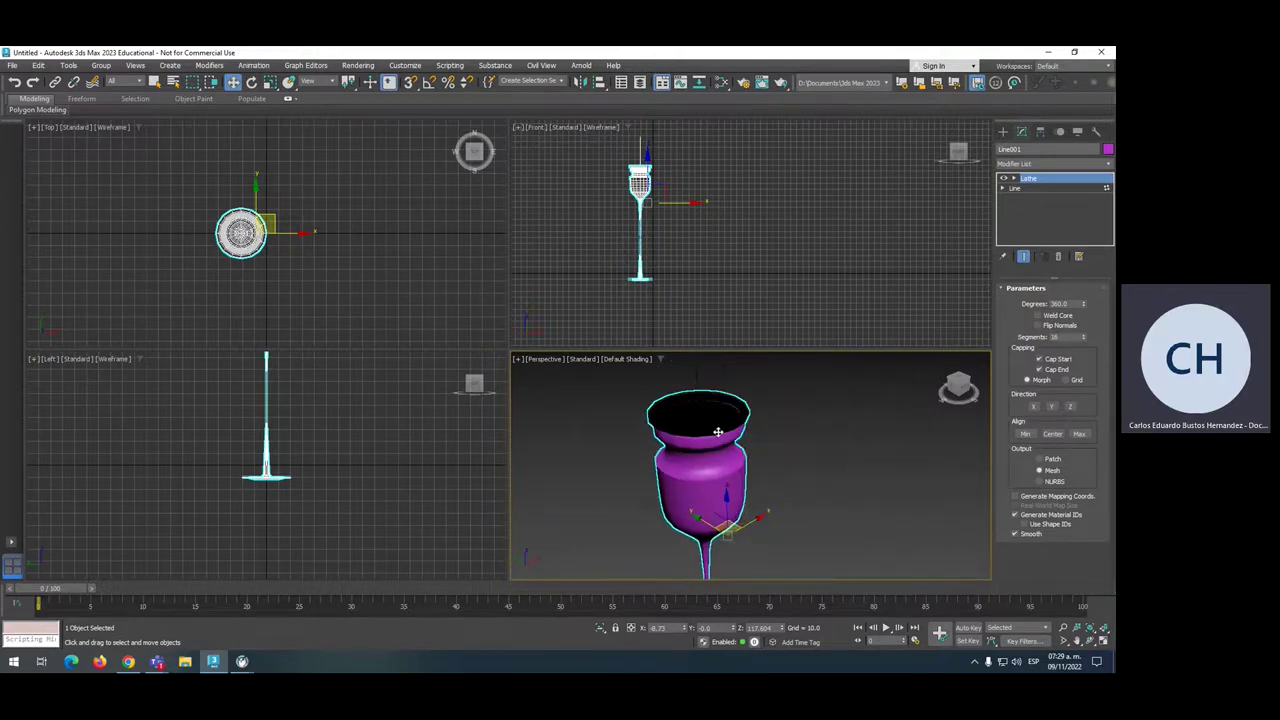
Try the Lathe's Center alignment and inspect the form in Perspective.
{"action": "left_click", "coordinate": [1054, 434]}
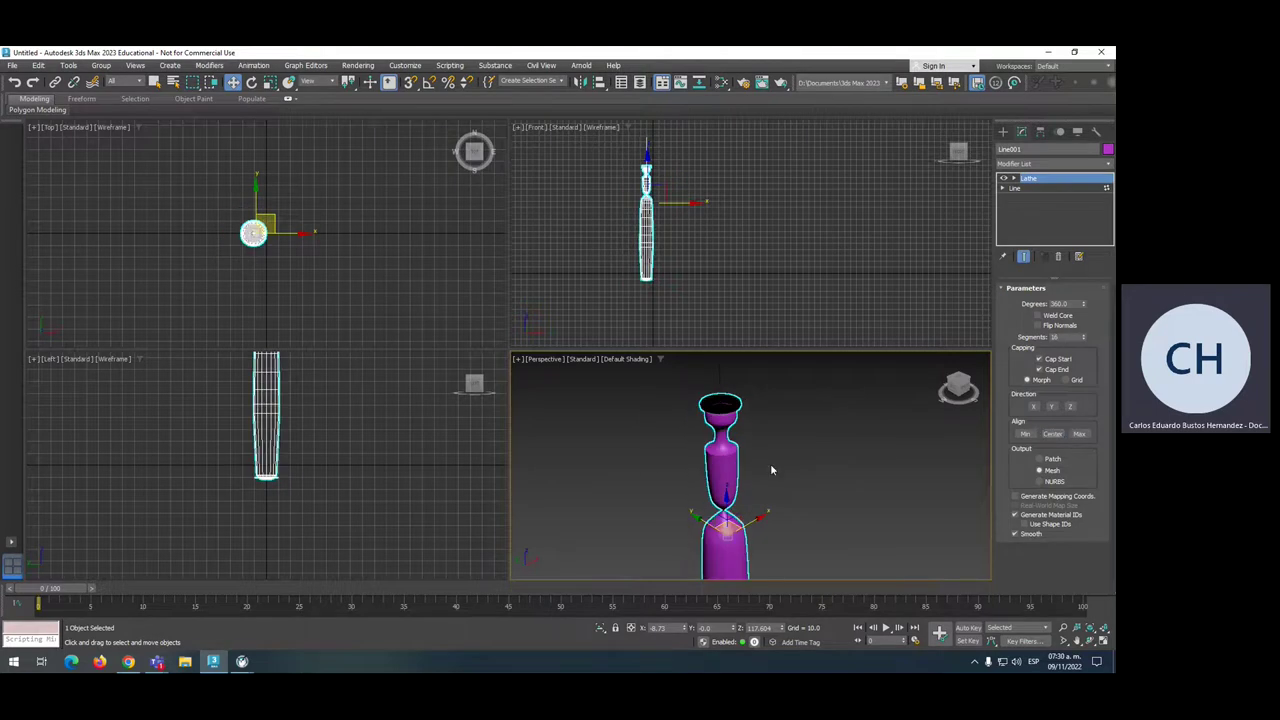
{"action": "middle_click_drag", "start_coordinate": [770, 463], "coordinate": [735, 385], "text": "alt"}
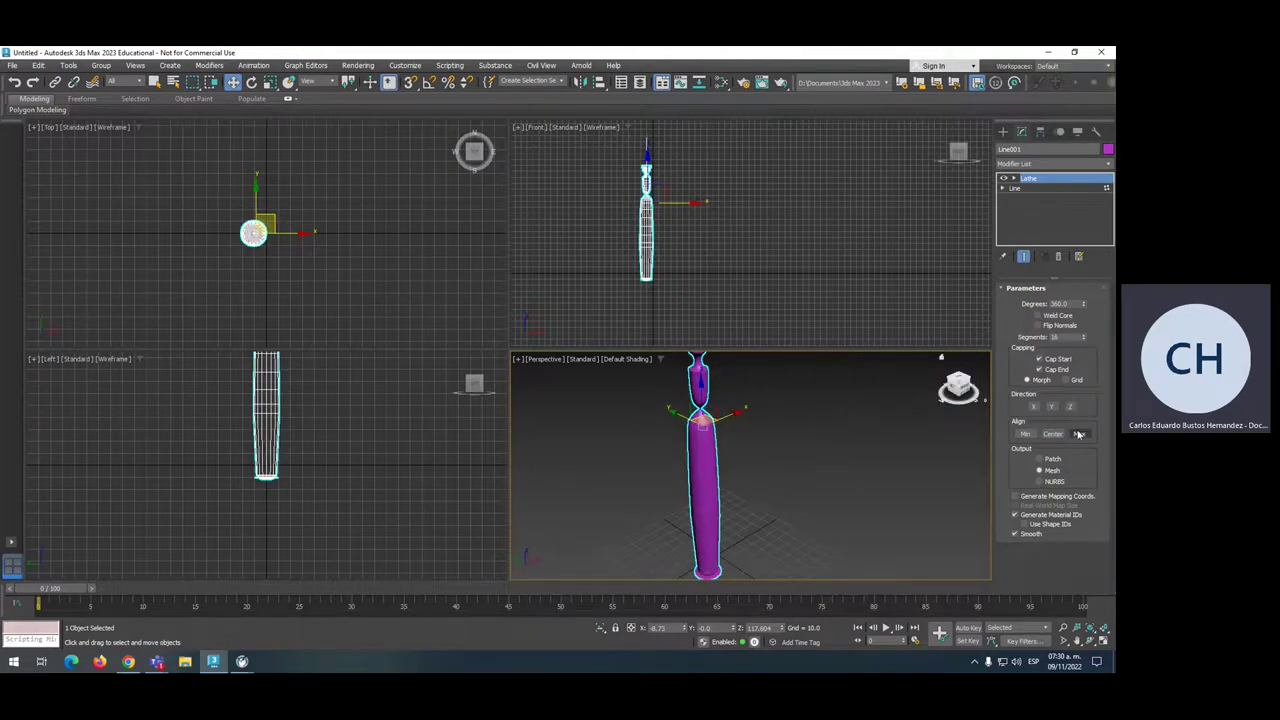
Set the Lathe alignment to Max and inspect the bottle in the Perspective and Front views.
{"action": "left_click", "coordinate": [1080, 434]}
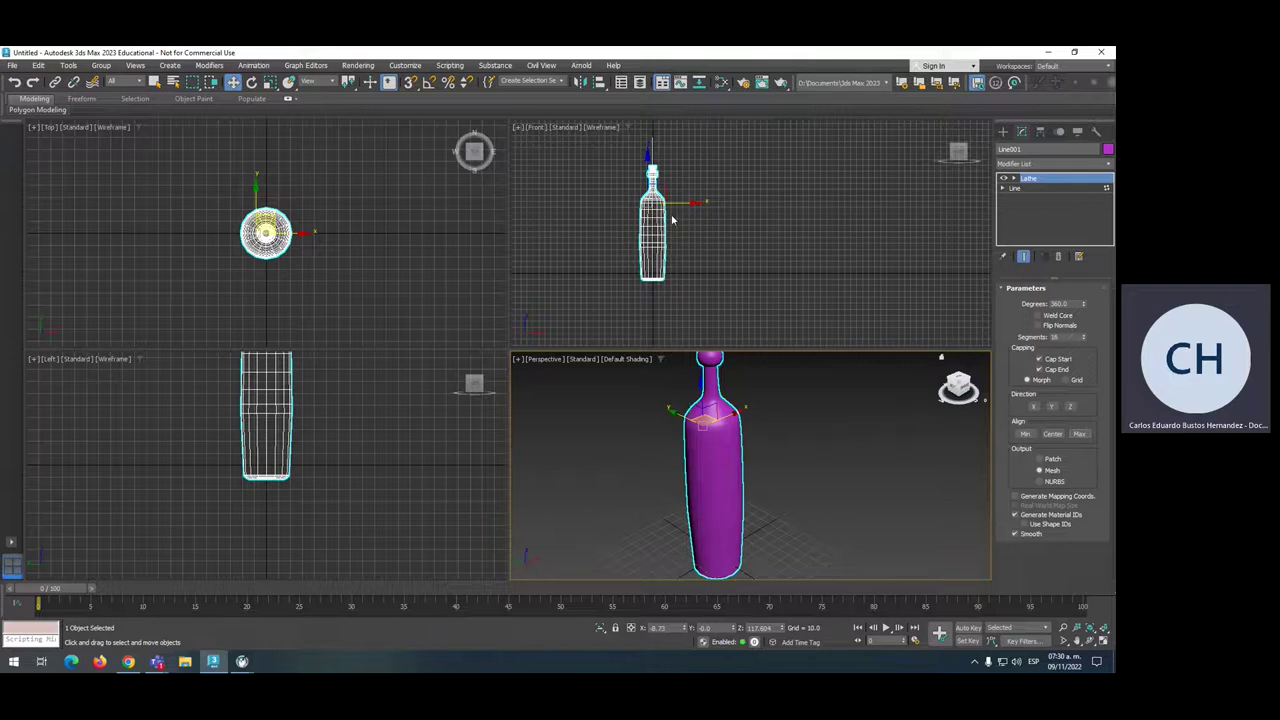
{"action": "middle_click_drag", "start_coordinate": [730, 410], "coordinate": [713, 376], "text": "alt"}
{"action": "middle_click_drag", "start_coordinate": [667, 199], "coordinate": [670, 205]}
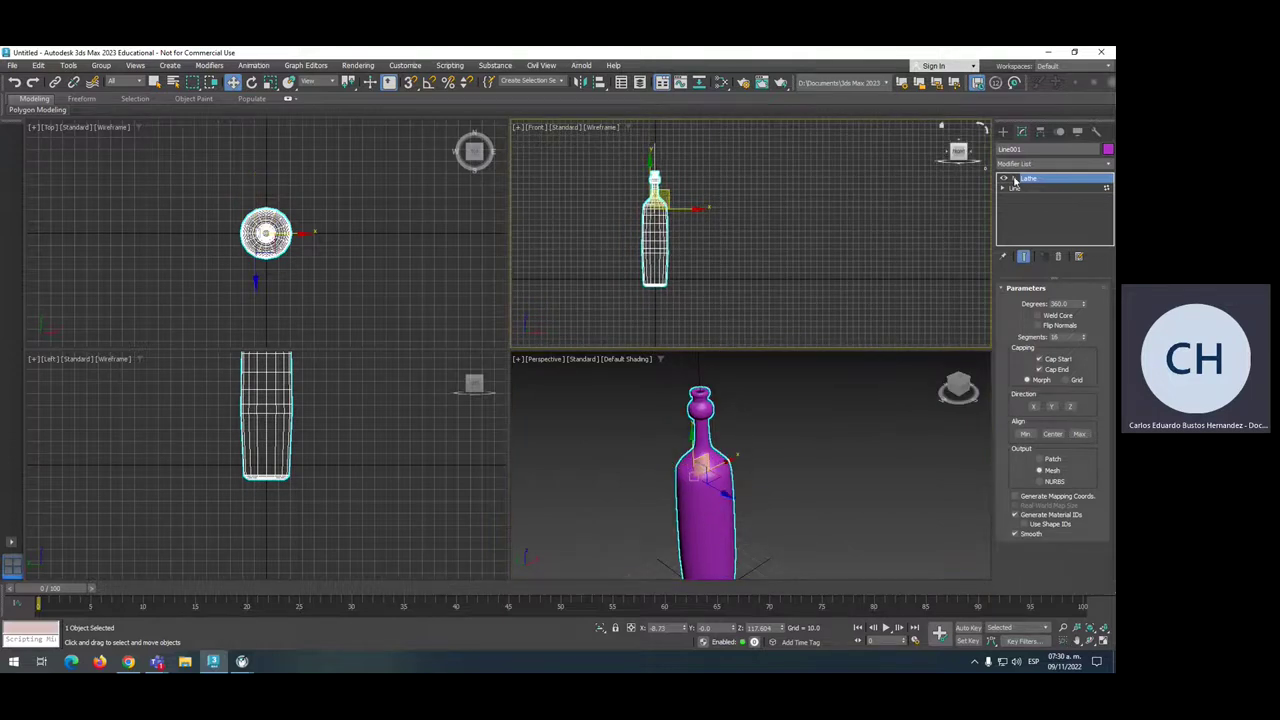
Move the Lathe's Axis sub-object horizontally away from the profile to X about 4.76.
{"action": "left_click", "coordinate": [1015, 179]}
{"action": "left_click", "coordinate": [1030, 188]}
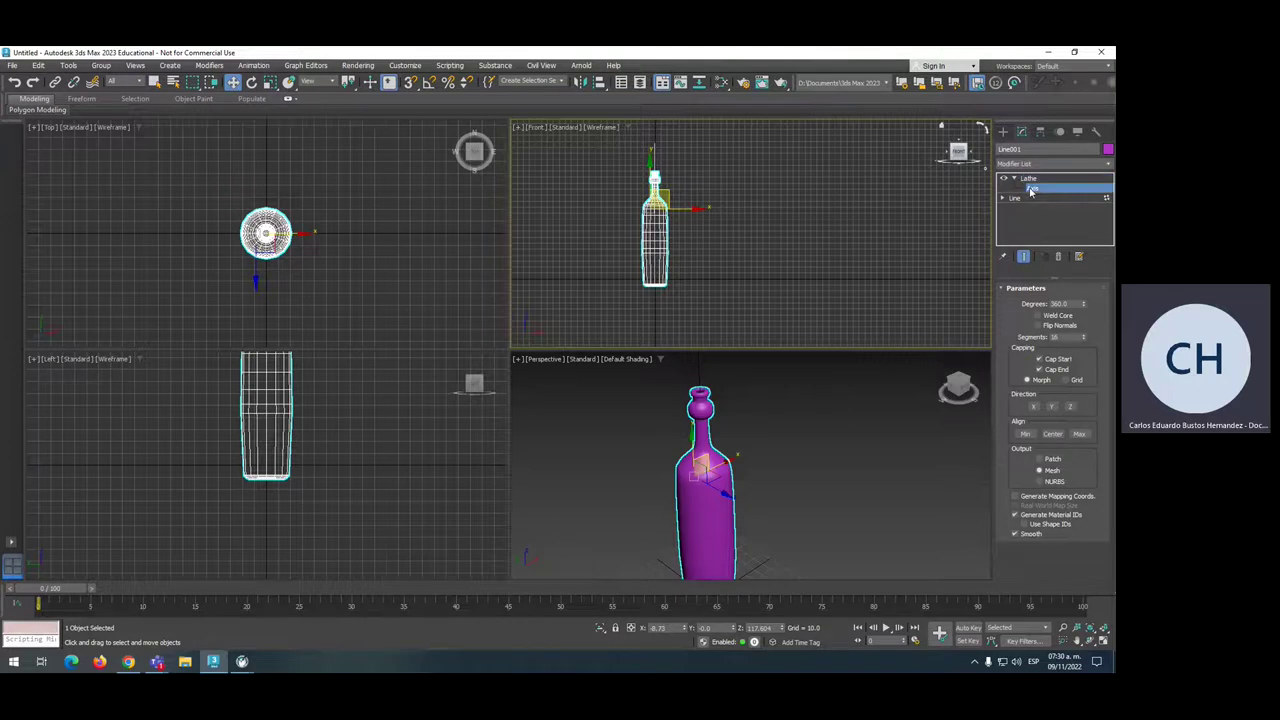
{"action": "left_click_drag", "start_coordinate": [698, 201], "coordinate": [706, 200]}
Widen the bottle body by moving the Line's four lower outer vertices horizontally outward, and return to the Lathe level.
{"action": "left_click", "coordinate": [1014, 199]}
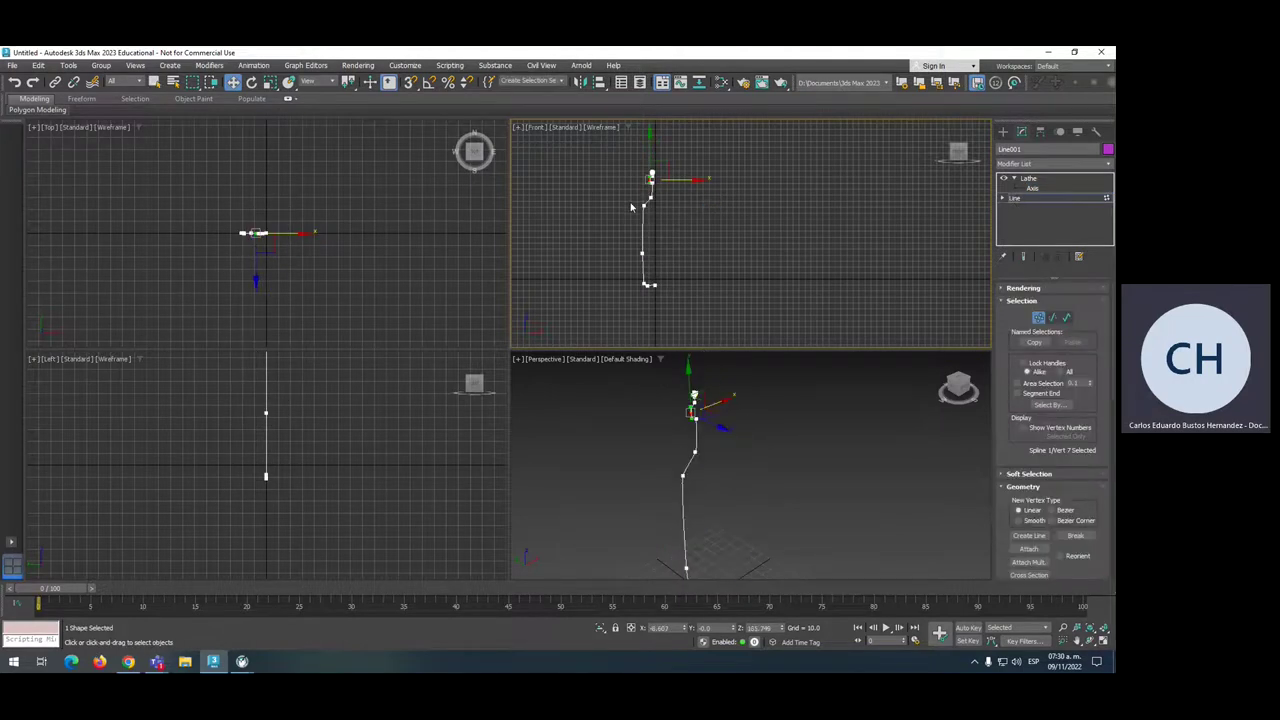
{"action": "left_click_drag", "start_coordinate": [648, 295], "coordinate": [677, 286]}
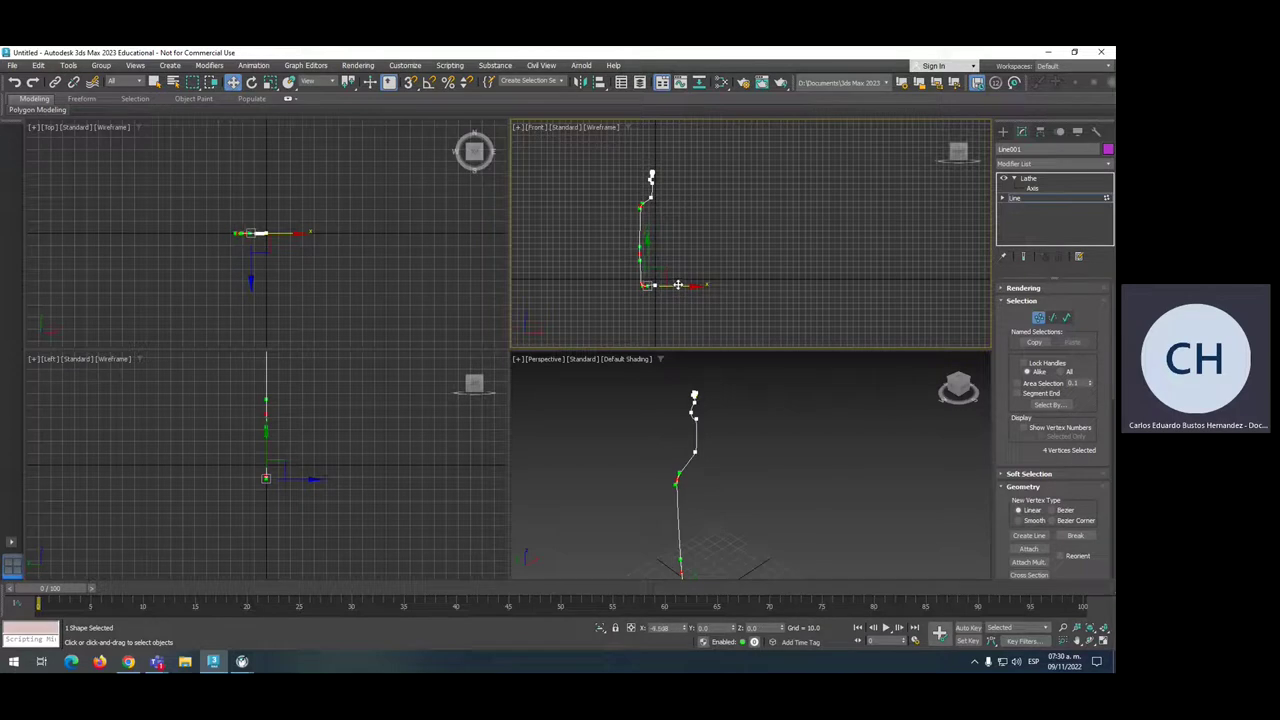
{"action": "left_click", "coordinate": [1046, 178]}
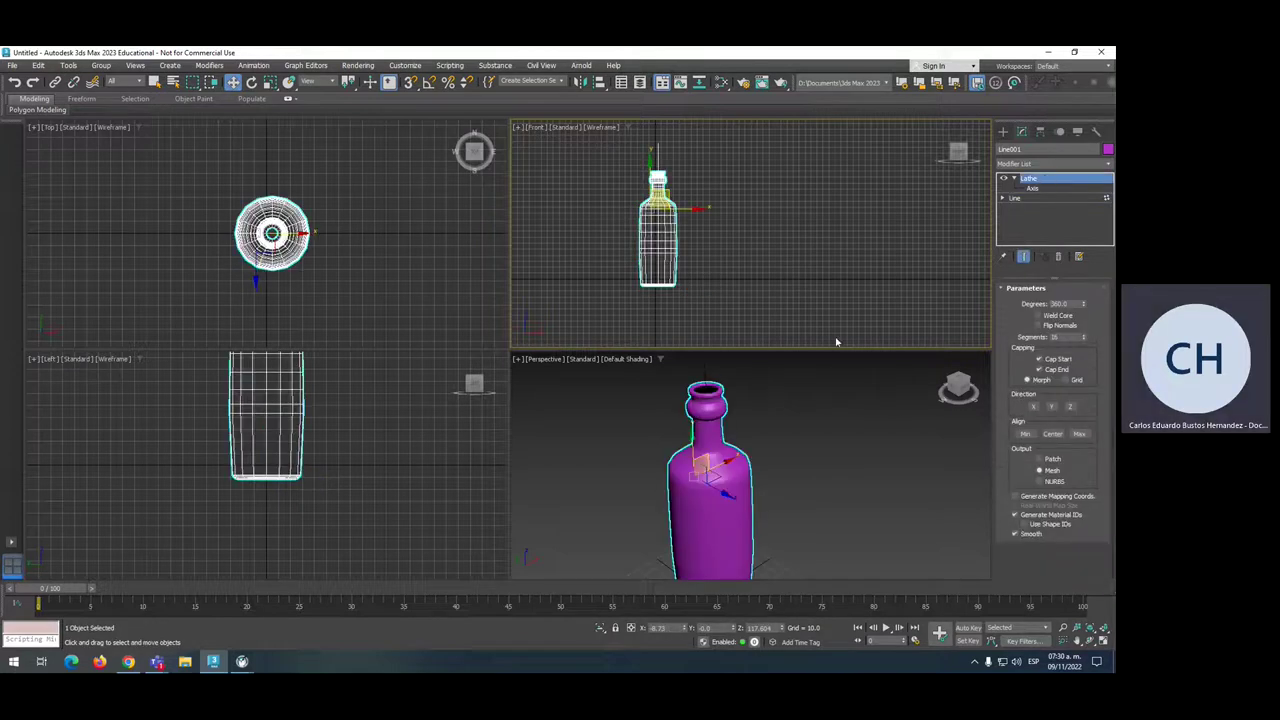
Move the Lathe's Axis sub-object horizontally toward the profile to X about 3.03.
{"action": "left_click", "coordinate": [1044, 188]}
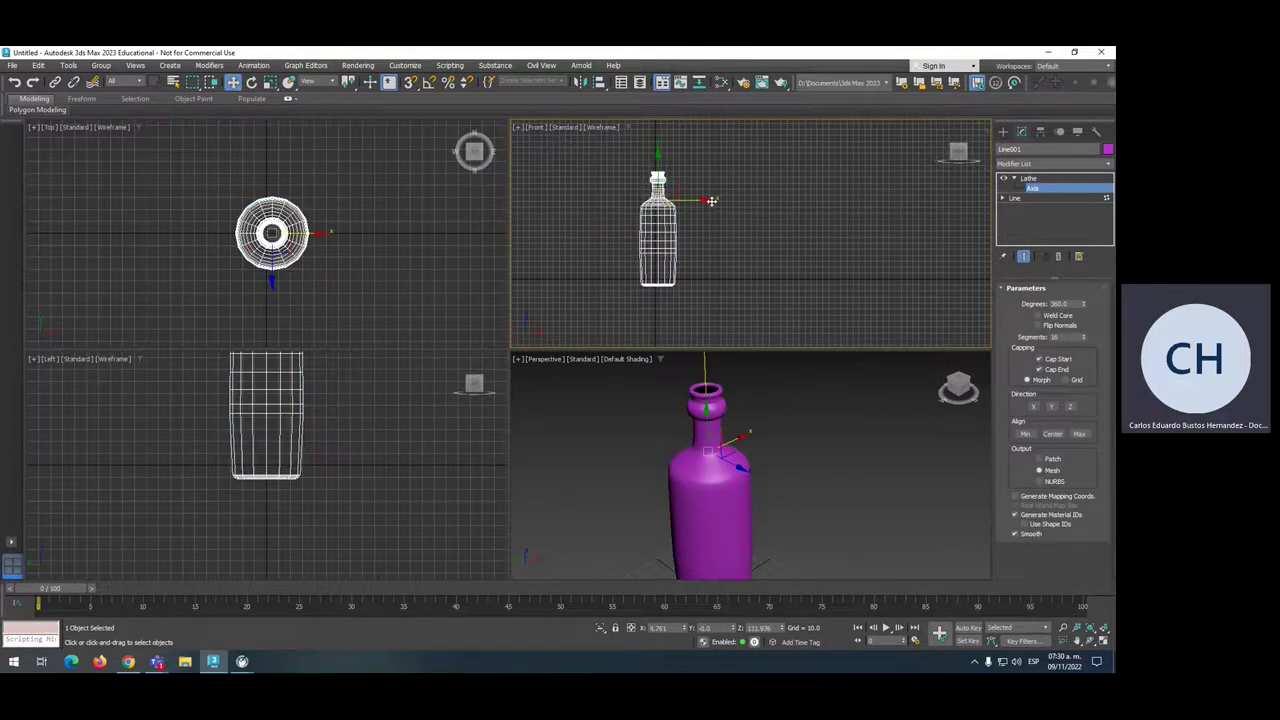
{"action": "mouse_move", "coordinate": [703, 199]}
{"action": "left_mouse_down"}
{"action": "mouse_move", "coordinate": [684, 201]}
{"action": "mouse_move", "coordinate": [702, 200]}
{"action": "left_mouse_up"}
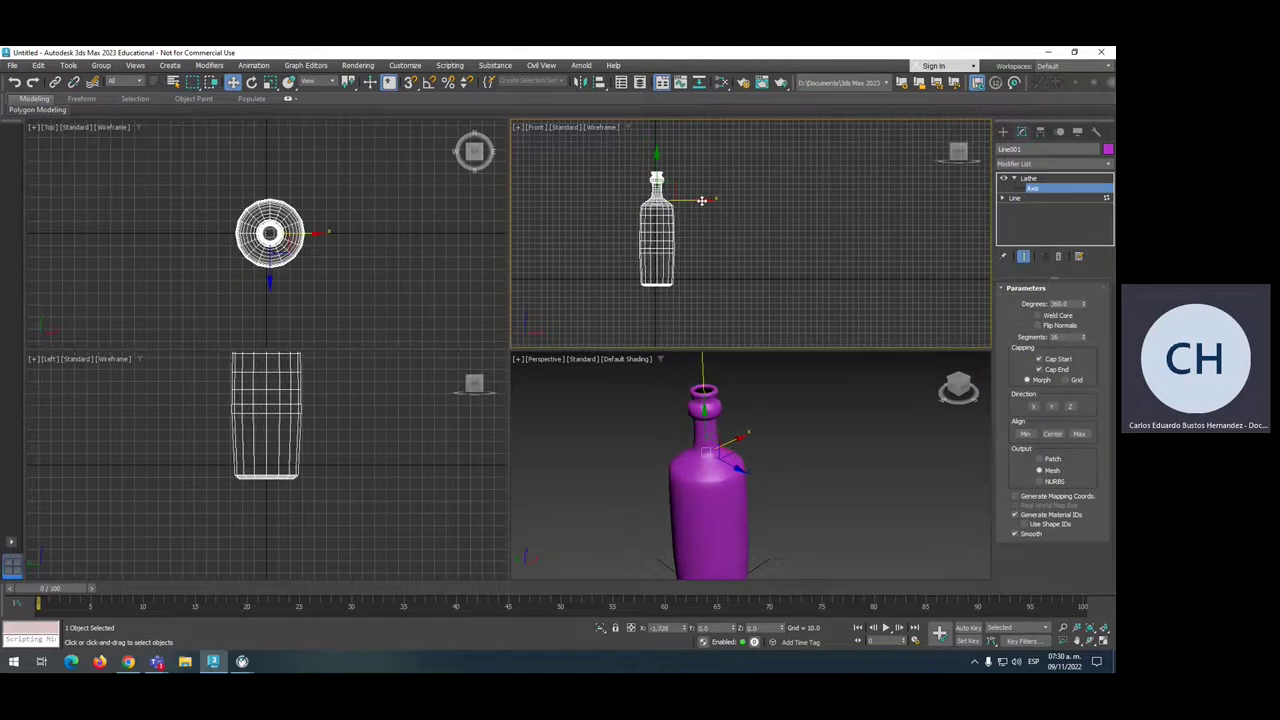
{"action": "scroll", "coordinate": [670, 175], "scroll_direction": "up", "scroll_amount": 2}
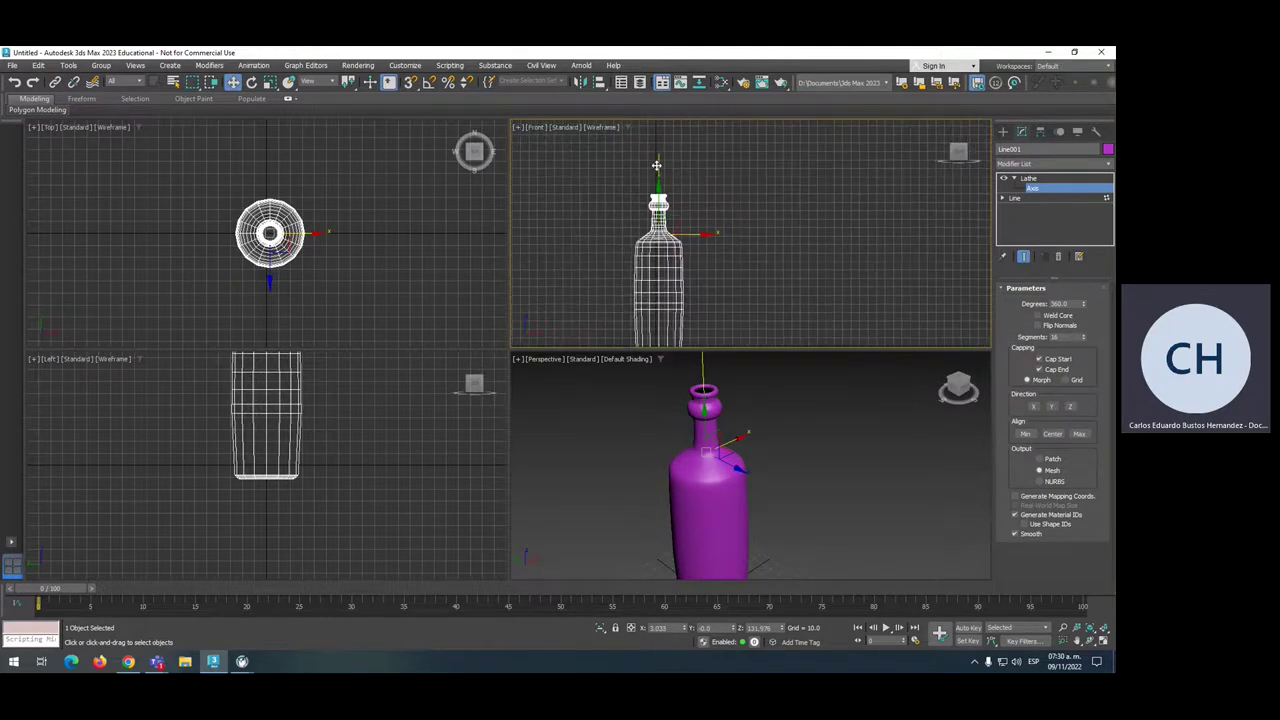
Realign the Lathe axis to Max and return to the Line's vertex editing.
{"action": "left_click", "coordinate": [1079, 434]}
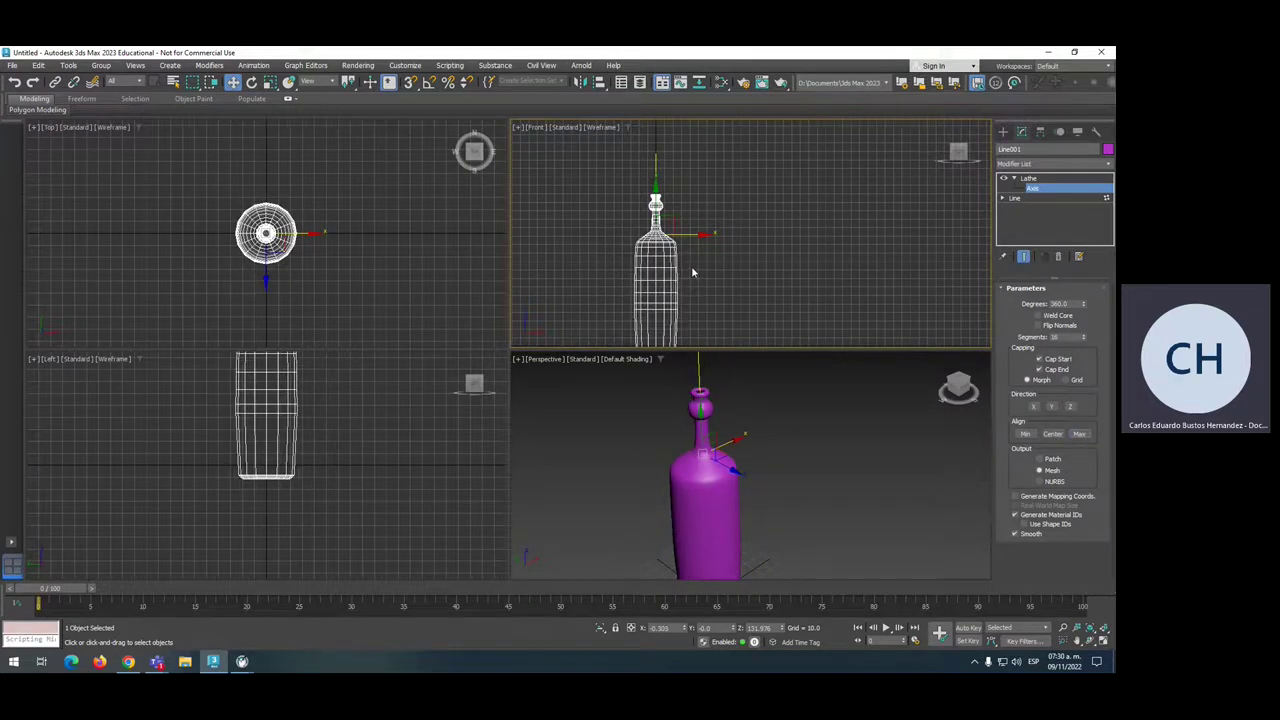
{"action": "left_click", "coordinate": [1016, 199]}
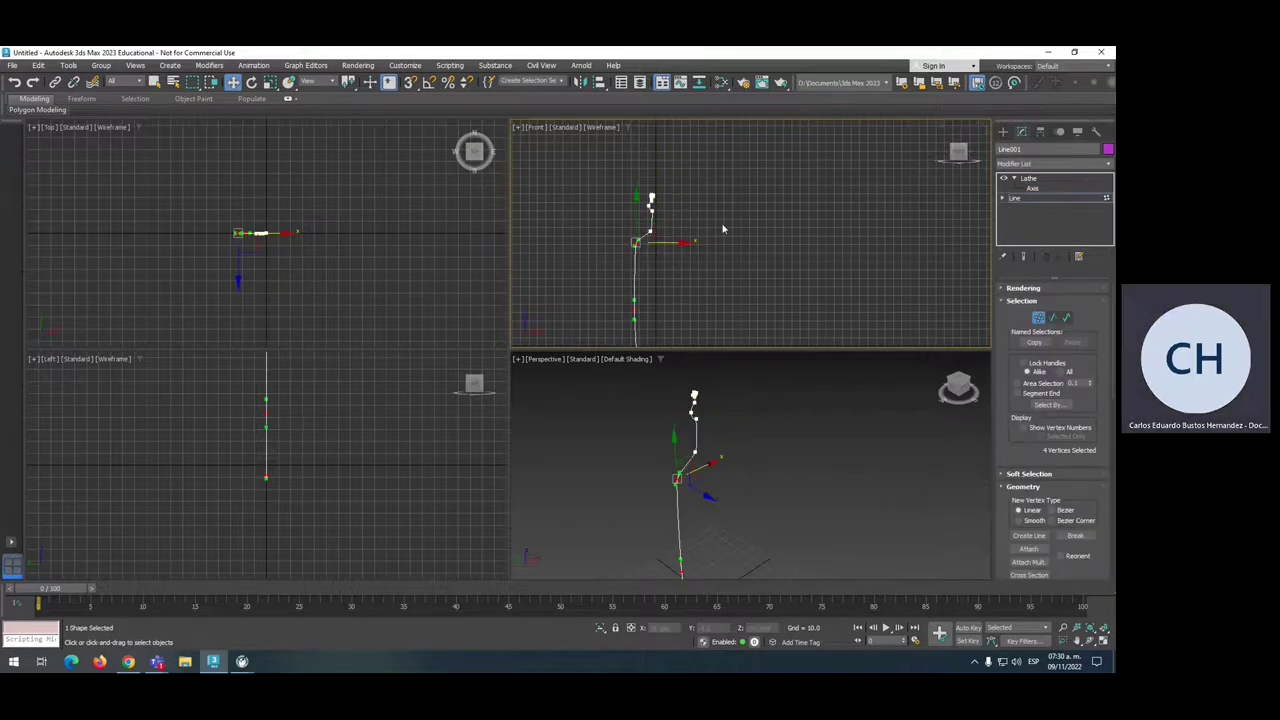
Move the nine upper vertices of the bottle's Line profile slightly outward to widen the neck, and return to the Lathe level.
{"action": "scroll", "coordinate": [700, 238], "scroll_direction": "up", "scroll_amount": 4}
{"action": "left_click_drag", "start_coordinate": [660, 300], "coordinate": [658, 280]}
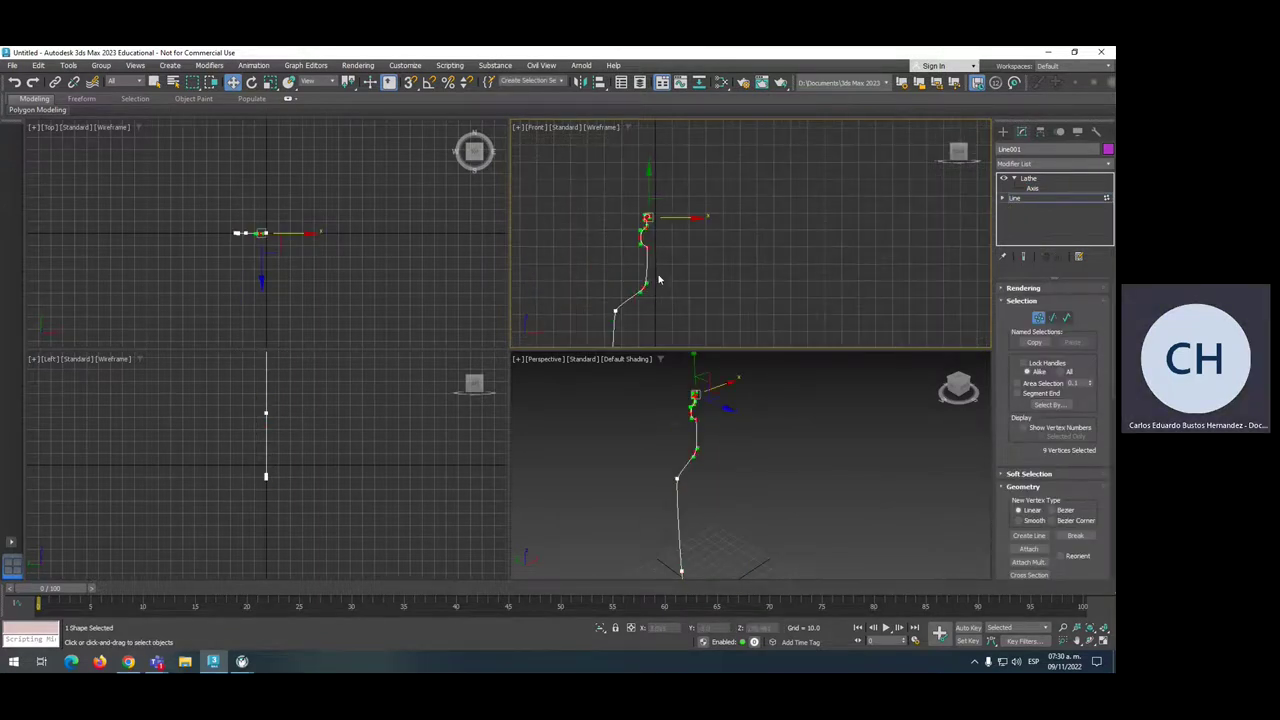
{"action": "left_click_drag", "start_coordinate": [675, 218], "coordinate": [670, 218]}
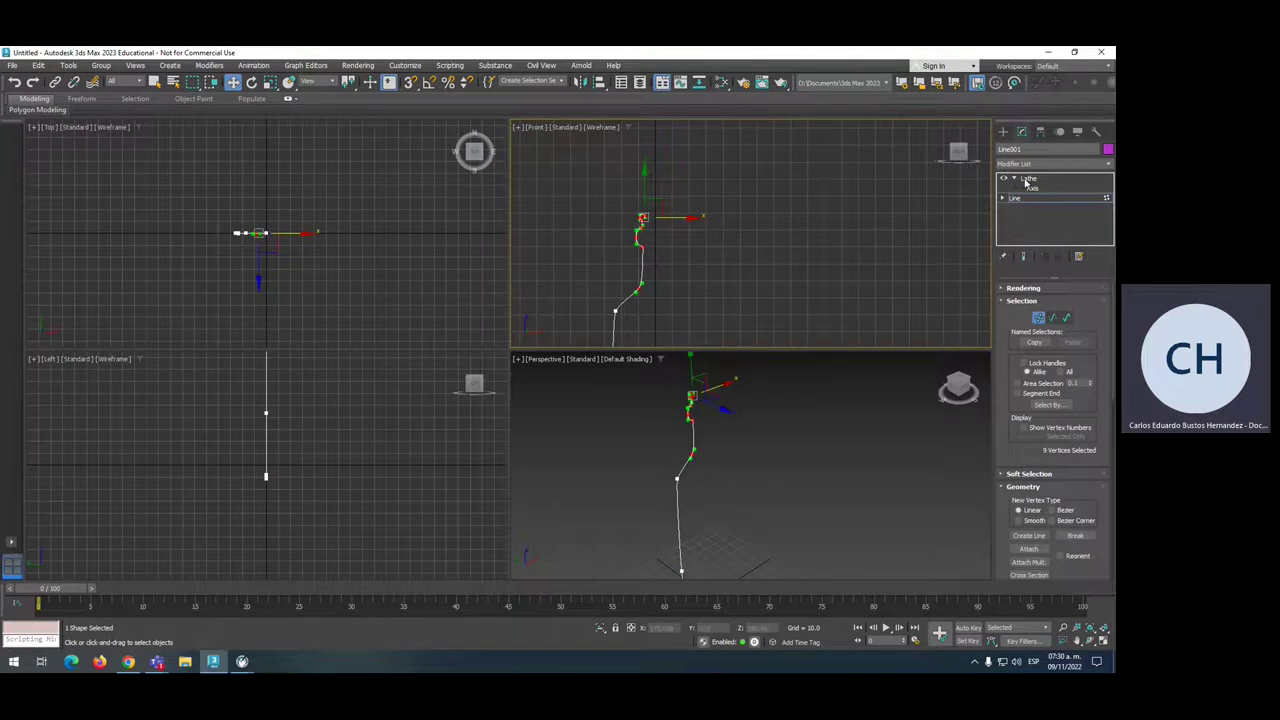
{"action": "left_click", "coordinate": [1029, 179]}
{"action": "scroll", "coordinate": [752, 245], "scroll_direction": "down", "scroll_amount": 2}
{"action": "middle_click_drag", "start_coordinate": [738, 248], "coordinate": [726, 166]}
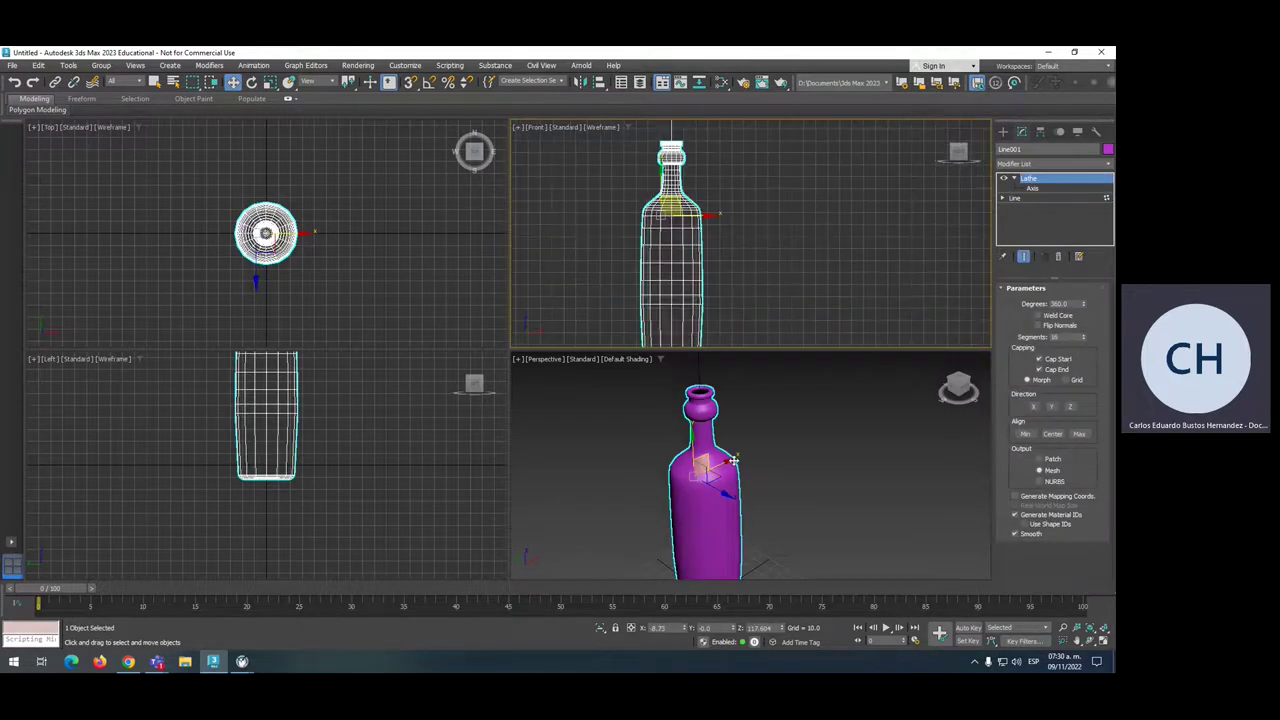
{"action": "scroll", "coordinate": [733, 461], "scroll_direction": "down", "scroll_amount": 3}
{"action": "middle_click_drag", "start_coordinate": [733, 461], "coordinate": [723, 403]}
{"action": "scroll", "coordinate": [784, 225], "scroll_direction": "down", "scroll_amount": 2}
{"action": "middle_click_drag", "start_coordinate": [786, 217], "coordinate": [774, 207]}
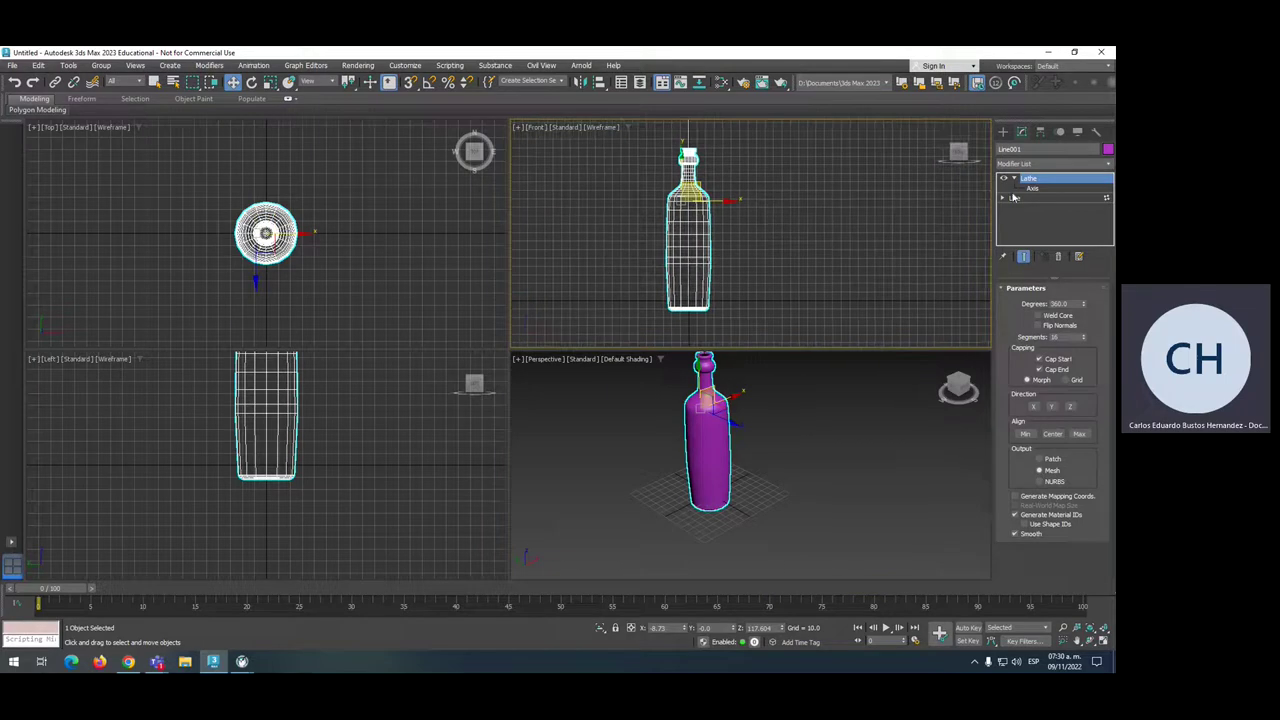
Collapse the bottle's entire modifier stack with Collapse All and accept the warning.
{"action": "left_click", "coordinate": [1014, 178]}
{"action": "right_click", "coordinate": [1035, 180]}
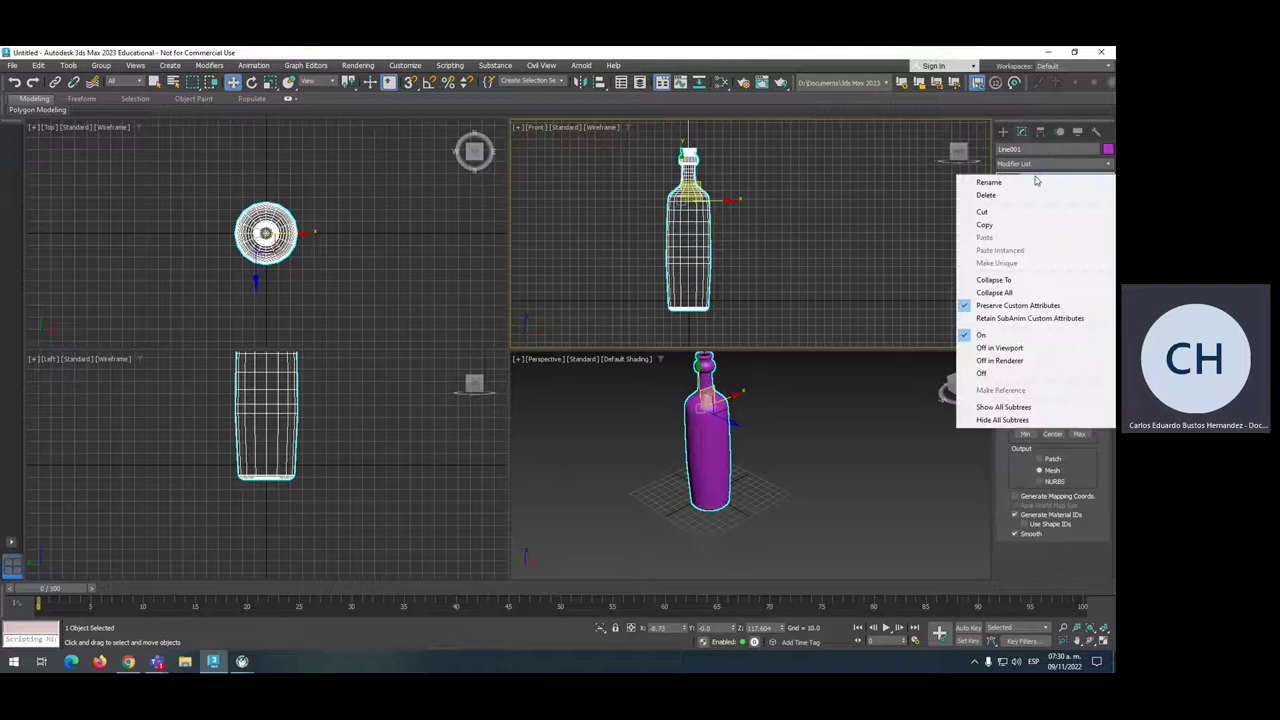
{"action": "left_click", "coordinate": [1007, 293]}
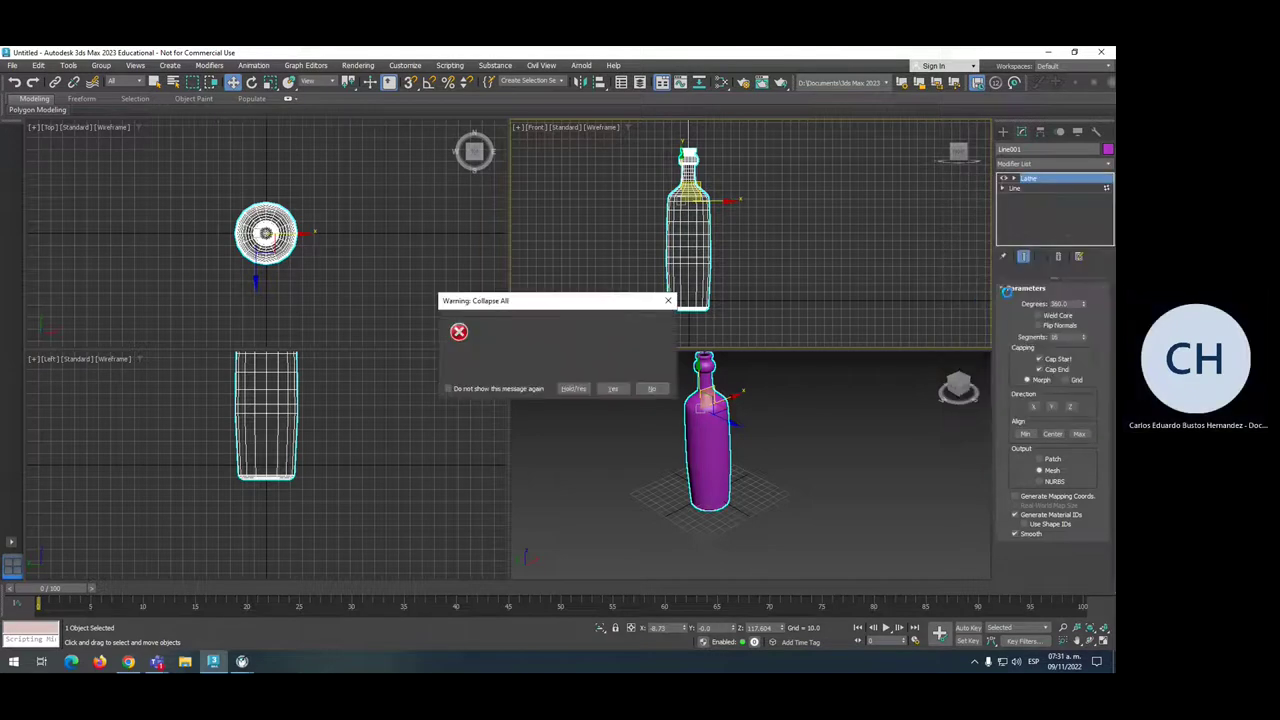
{"action": "left_click", "coordinate": [610, 389]}
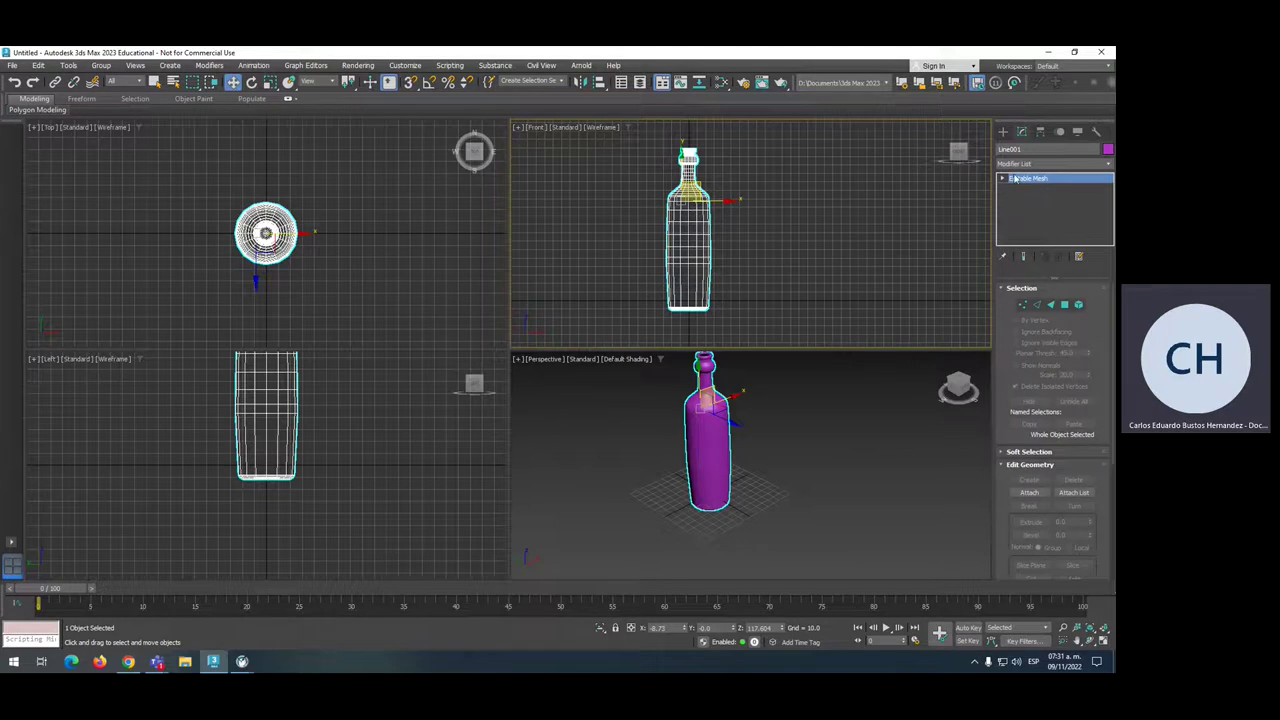
Start the Line spline tool in a maximized Front viewport, with empty space beside the bottle framed for a second profile.
{"action": "scroll", "coordinate": [722, 400], "scroll_direction": "down", "scroll_amount": 3}
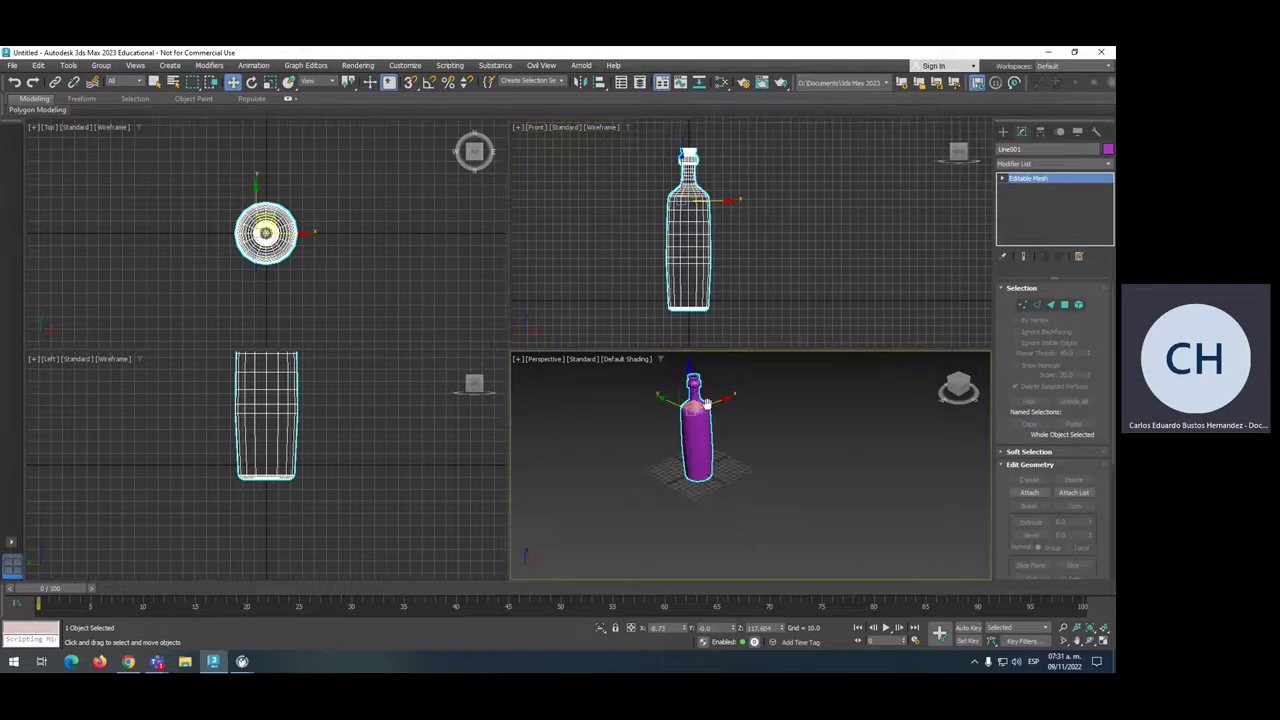
{"action": "middle_click_drag", "start_coordinate": [831, 190], "coordinate": [797, 200]}
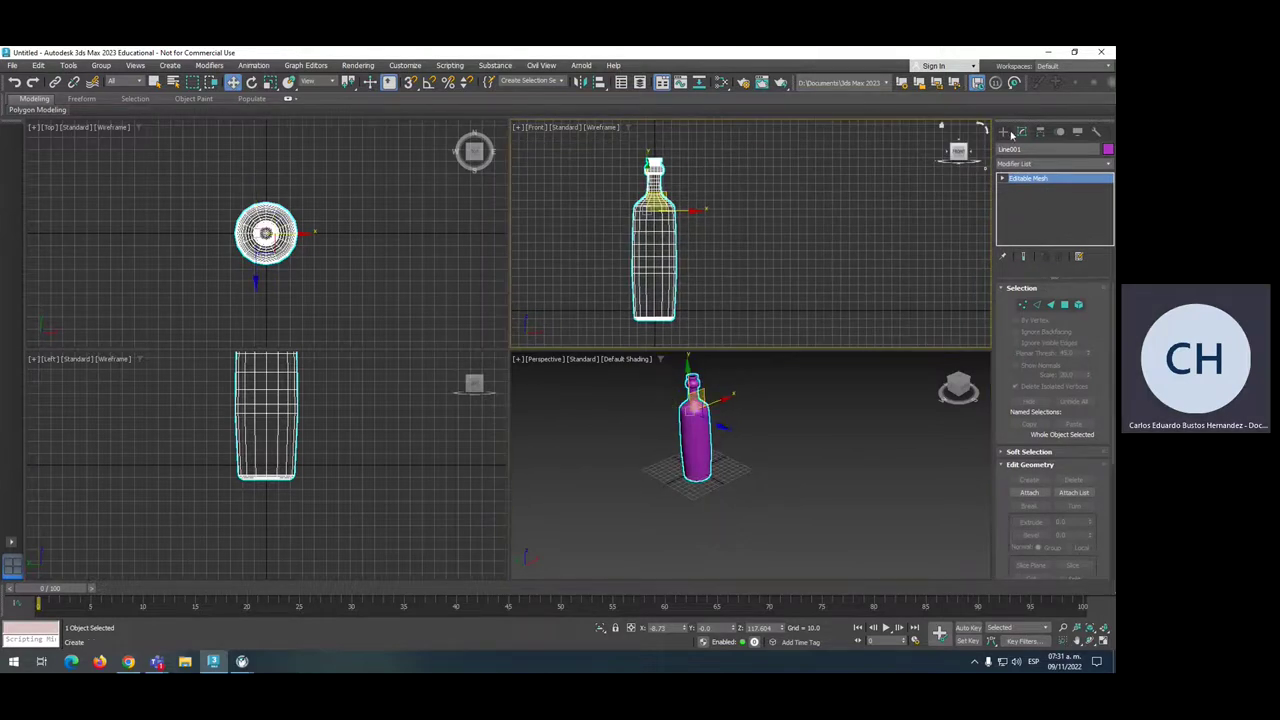
{"action": "left_click", "coordinate": [1003, 131]}
{"action": "left_click", "coordinate": [1018, 149]}
{"action": "left_click", "coordinate": [1024, 223]}
{"action": "scroll", "coordinate": [685, 249], "scroll_direction": "up", "scroll_amount": 2}
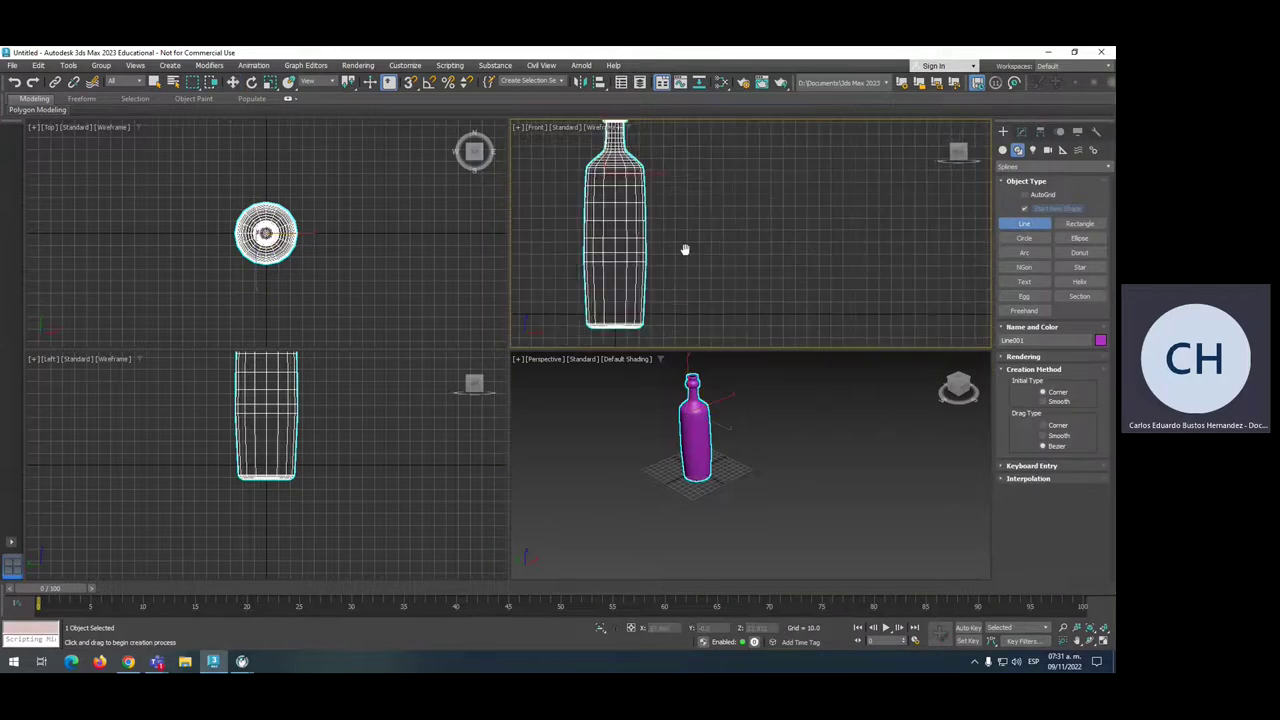
{"action": "scroll", "coordinate": [688, 235], "scroll_direction": "up", "scroll_amount": 2}
{"action": "key", "text": "alt+w"}
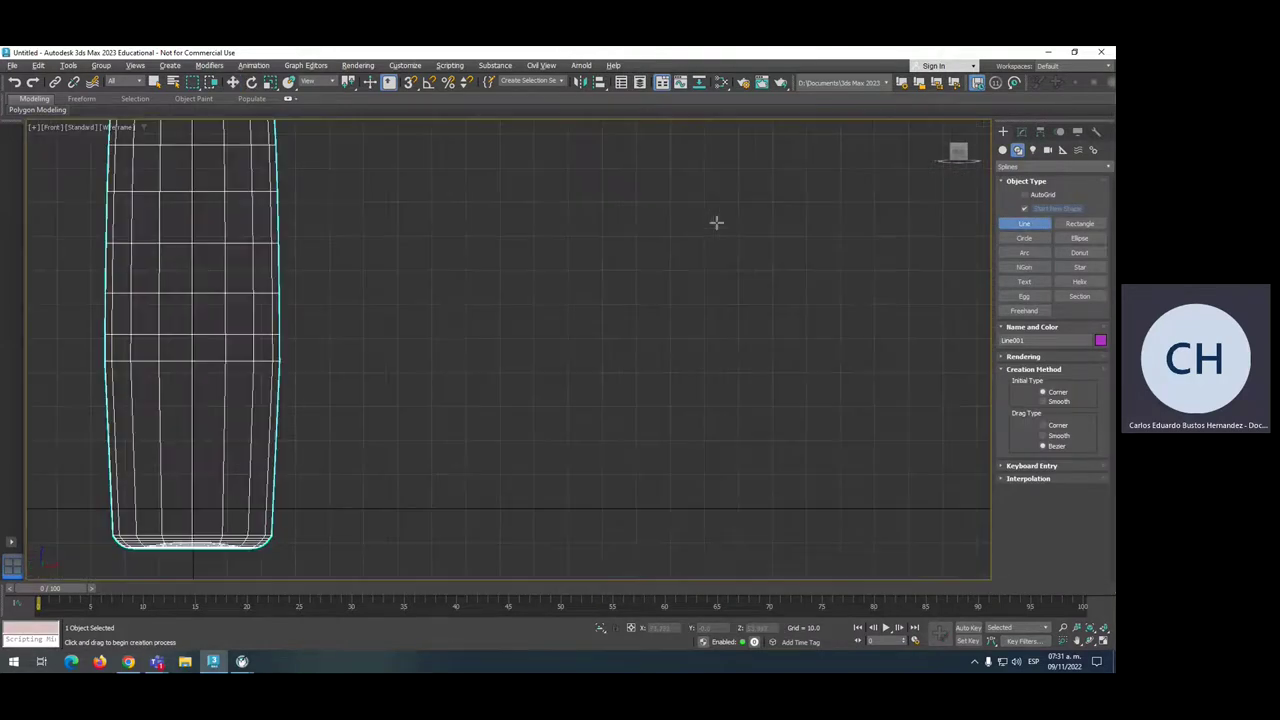
{"action": "scroll", "coordinate": [457, 369], "scroll_direction": "down", "scroll_amount": 3}
{"action": "middle_click_drag", "start_coordinate": [457, 369], "coordinate": [436, 328]}
{"action": "scroll", "coordinate": [436, 328], "scroll_direction": "up", "scroll_amount": 1}
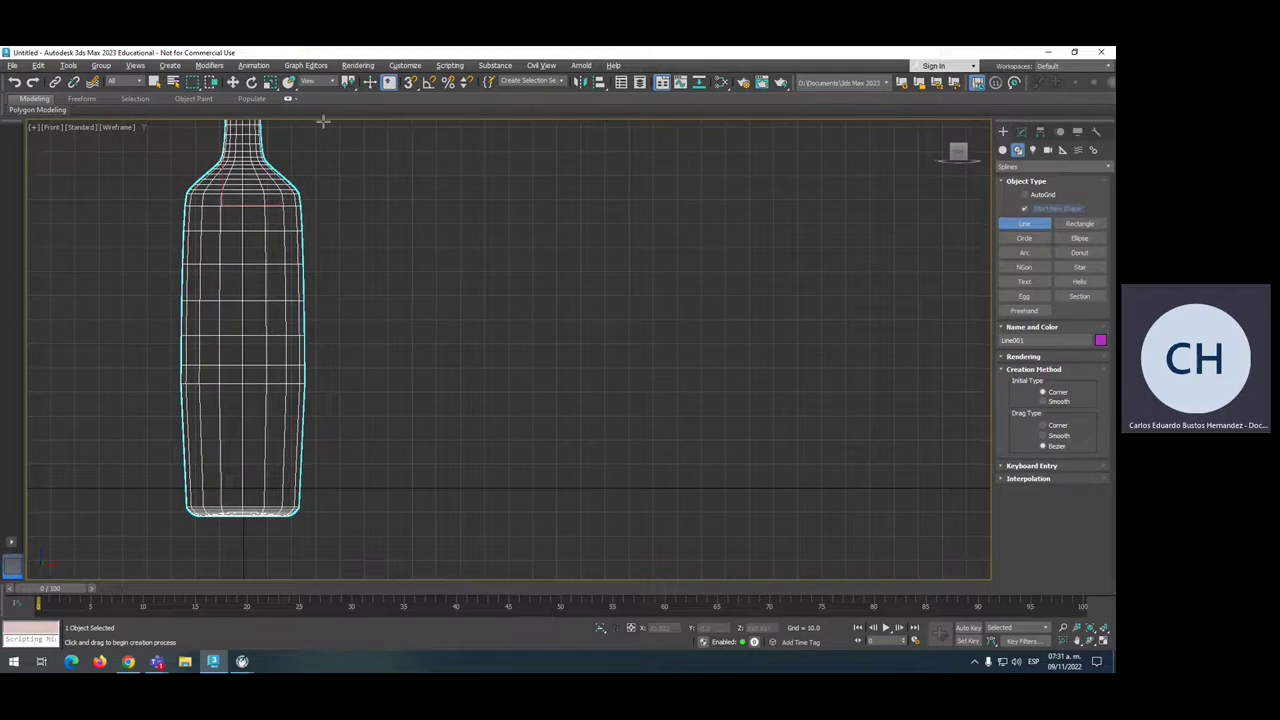
{"action": "middle_click_drag", "start_coordinate": [450, 342], "coordinate": [448, 312]}
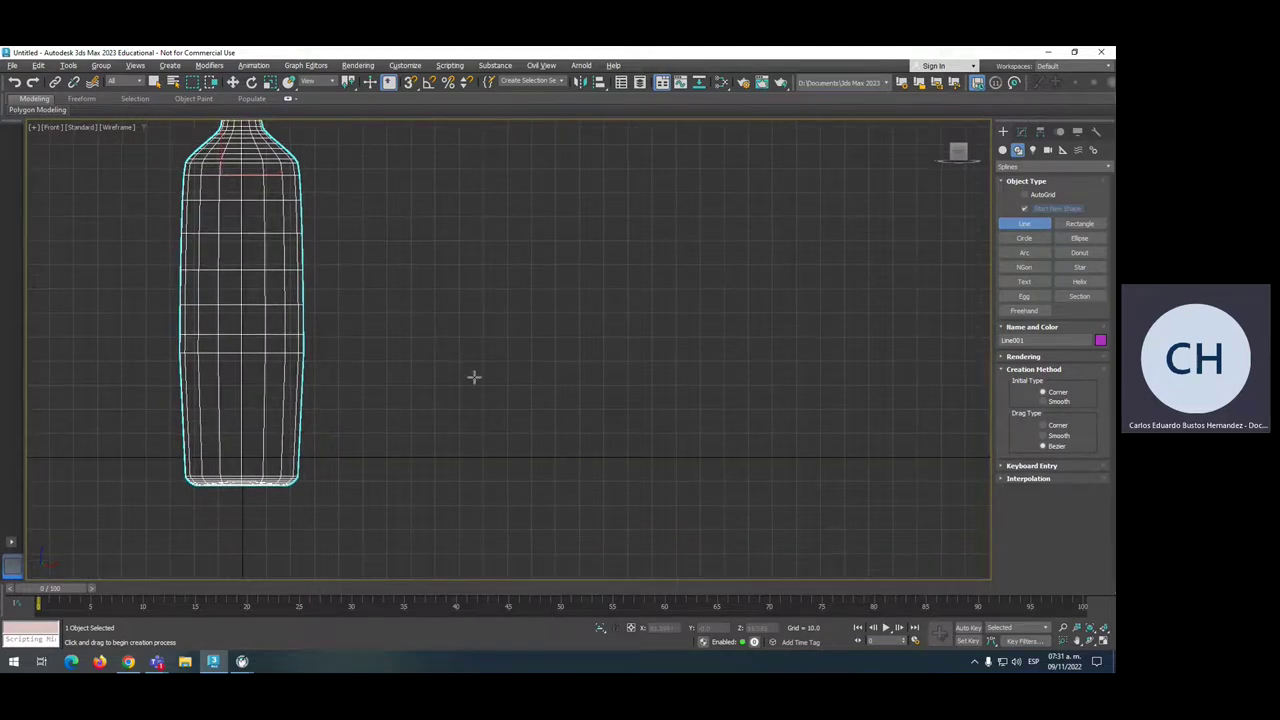
{"action": "left_click", "coordinate": [527, 378]}
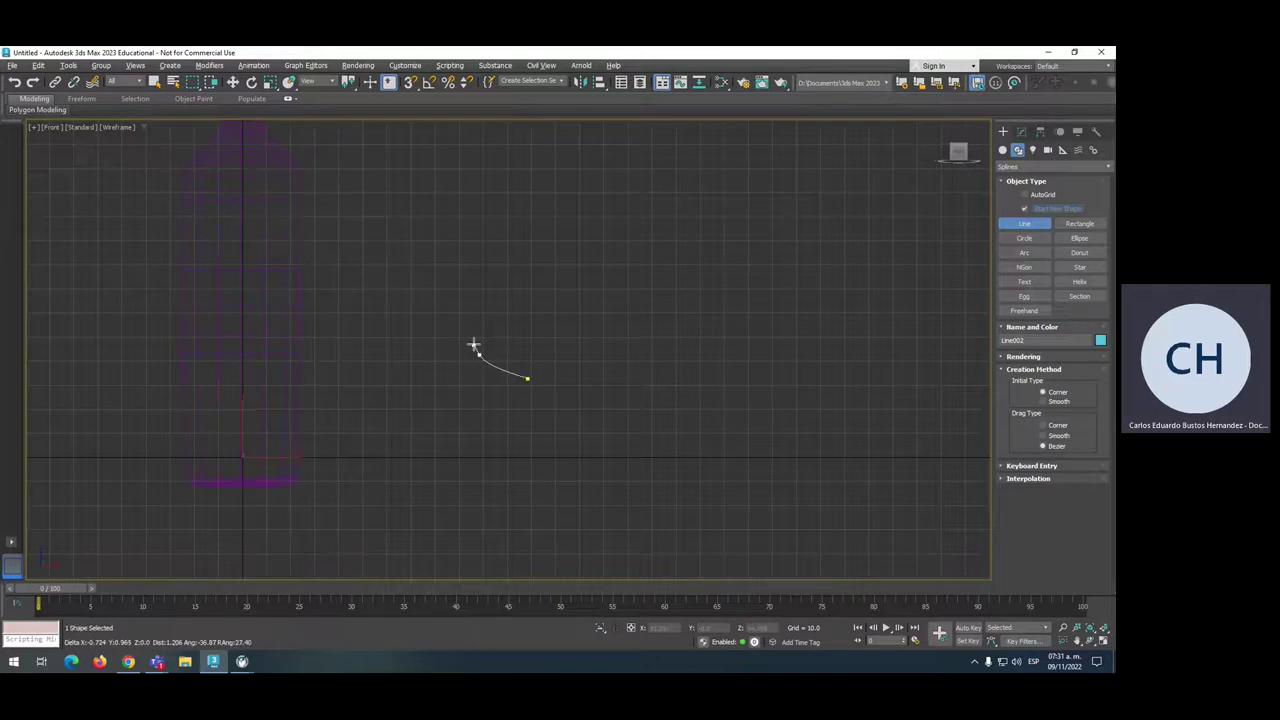
{"action": "right_click", "coordinate": [478, 283]}
{"action": "key", "text": "Delete"}
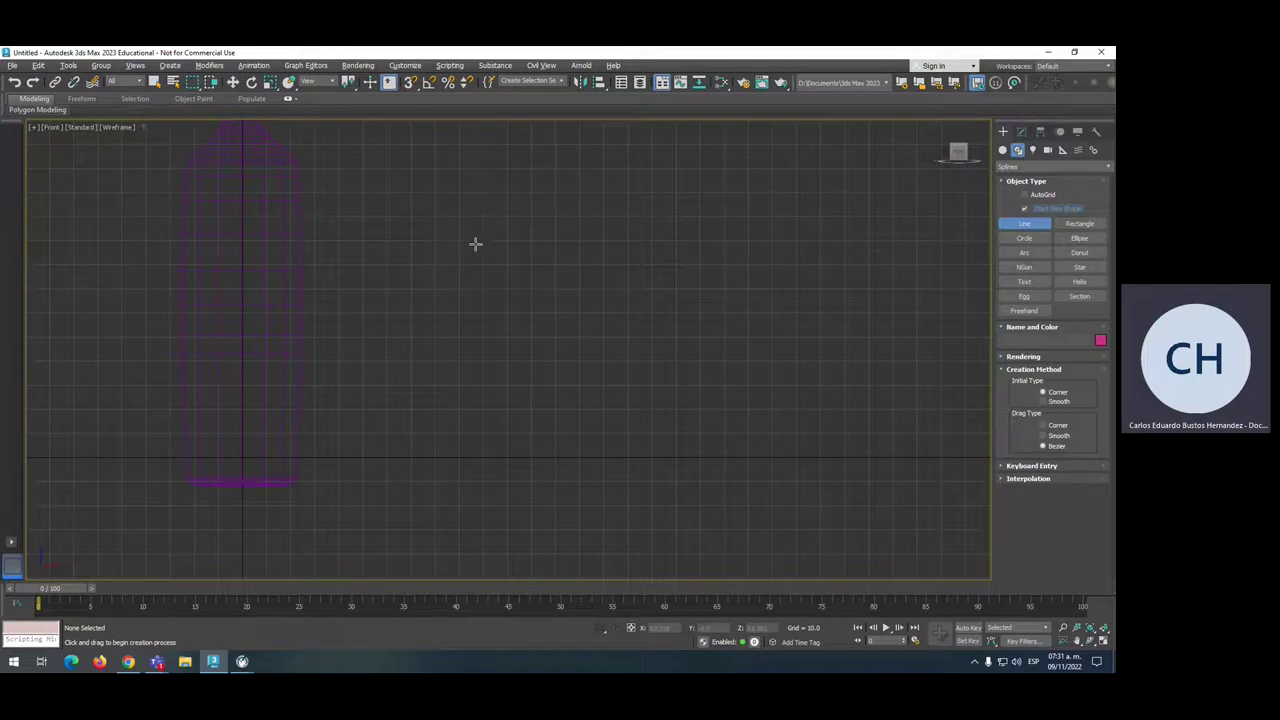
Draw an open goblet half-profile beside the bottle with Line: curved bowl from the rim down, beaded stem, sloping foot and flat base.
{"action": "left_click", "coordinate": [483, 219]}
{"action": "left_click_drag", "start_coordinate": [451, 331], "coordinate": [460, 366]}
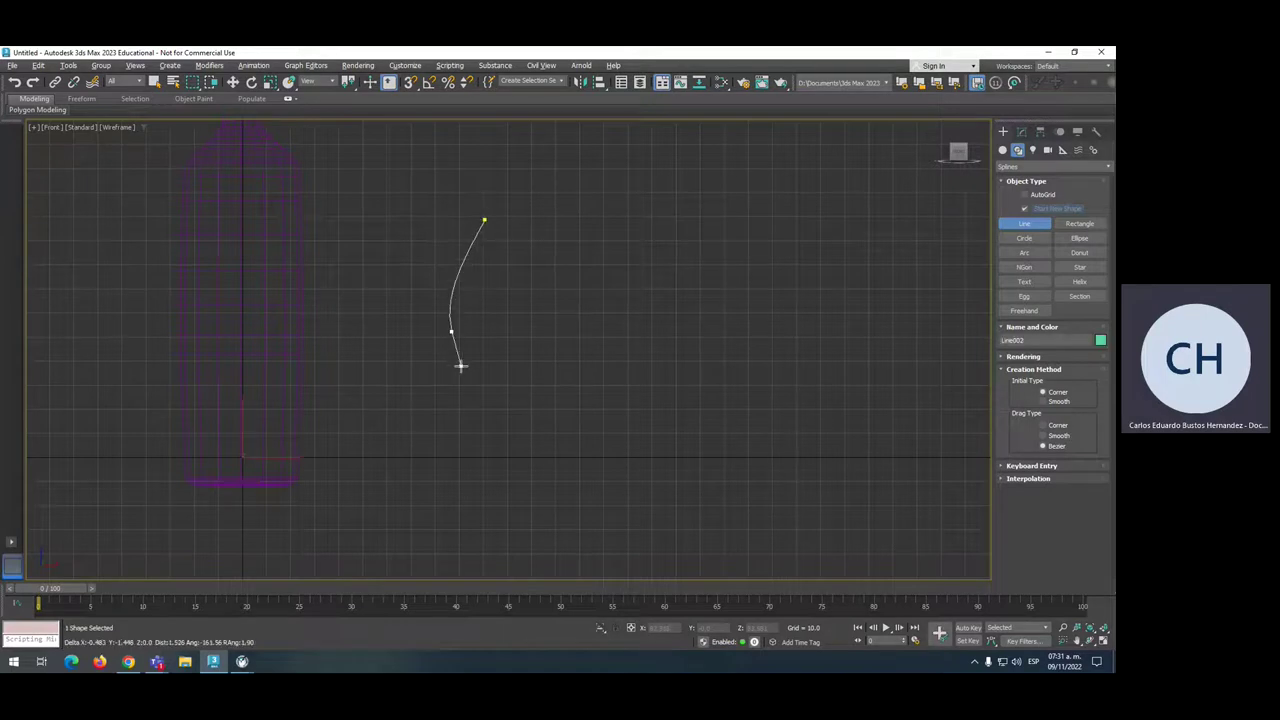
{"action": "left_click", "coordinate": [508, 386]}
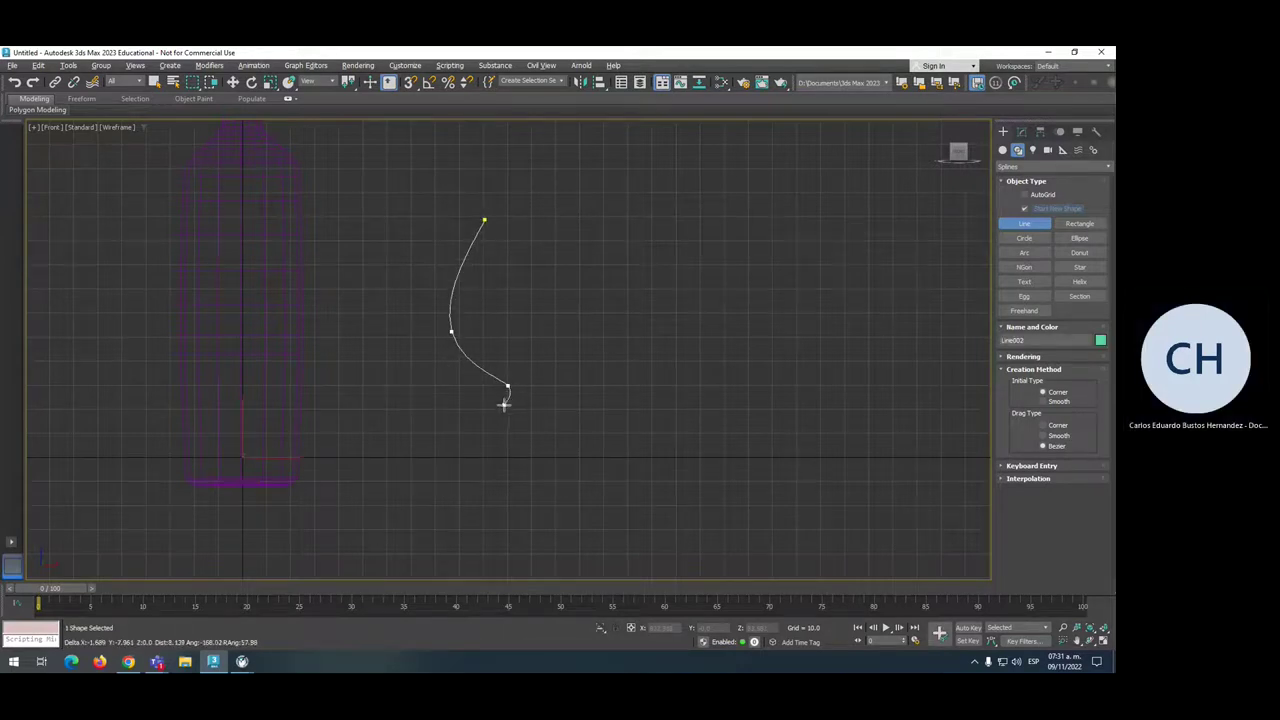
{"action": "left_click", "coordinate": [502, 405]}
{"action": "left_click", "coordinate": [506, 418]}
{"action": "left_click", "coordinate": [497, 430]}
{"action": "left_click", "coordinate": [445, 440]}
{"action": "left_click", "coordinate": [433, 449]}
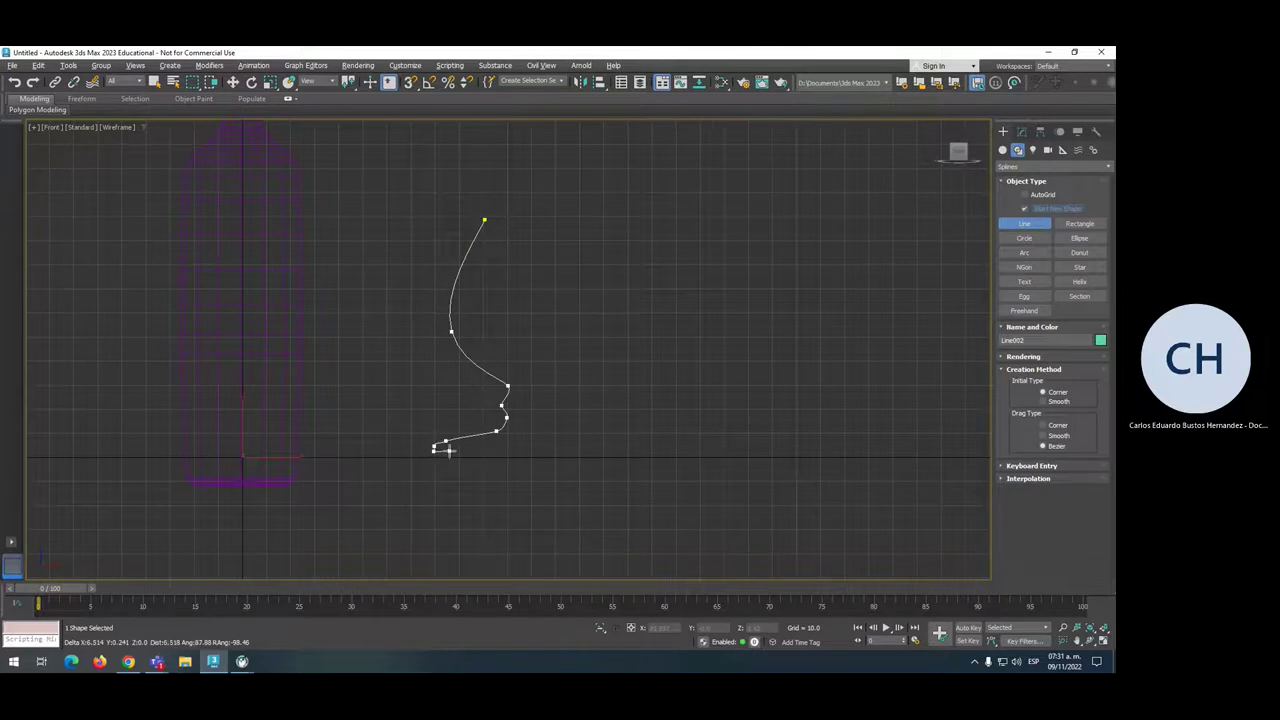
{"action": "left_click", "coordinate": [516, 449]}
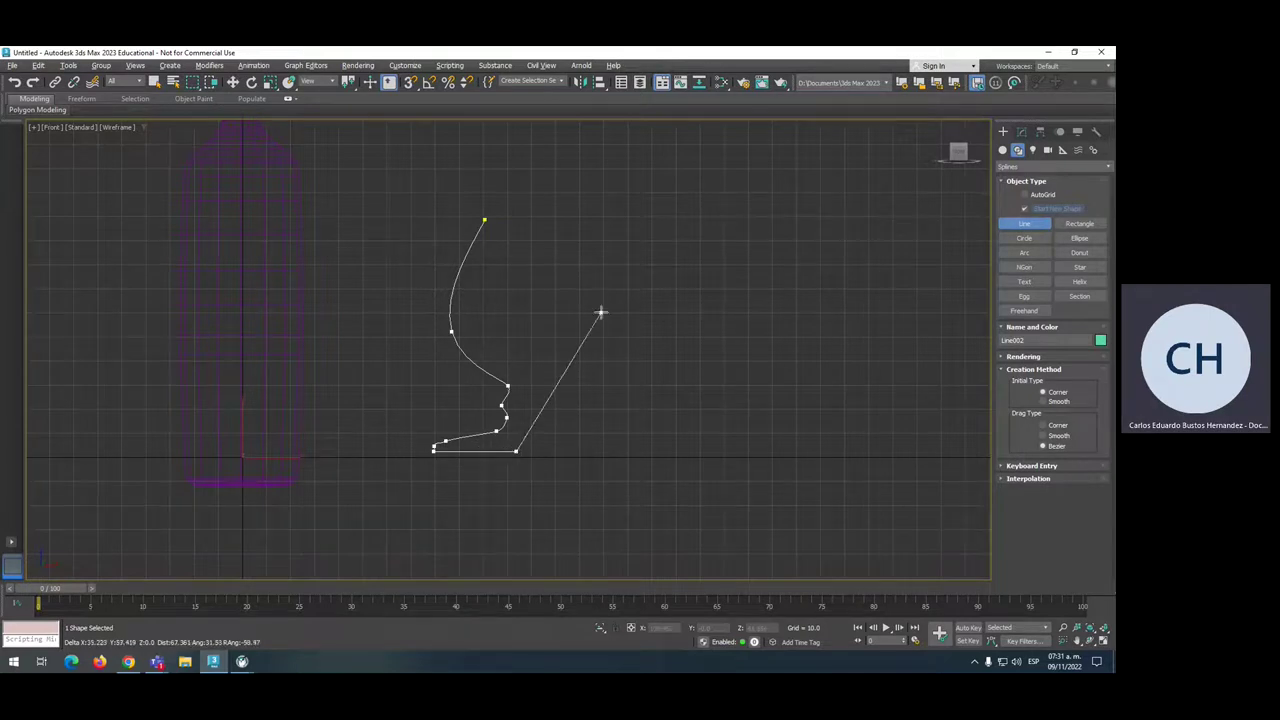
{"action": "right_click", "coordinate": [633, 298]}
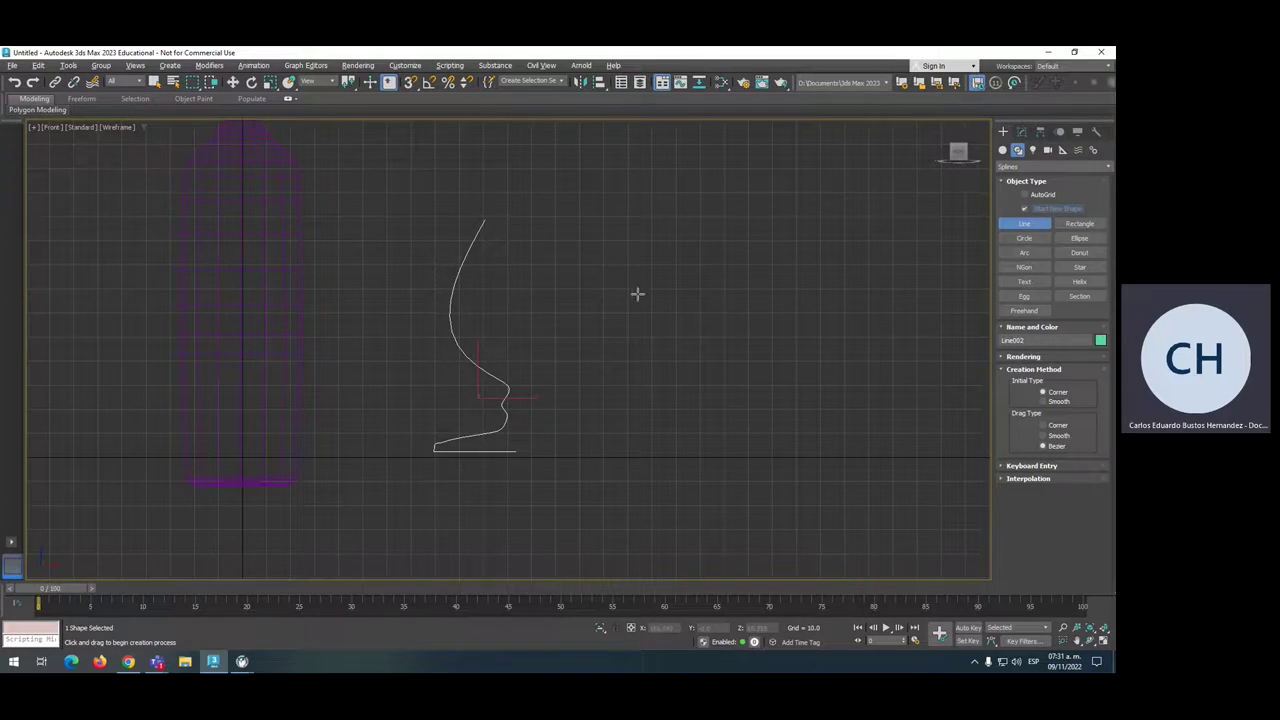
Widen the goblet bowl by moving its side vertex and rim vertex horizontally outward, the rim vertex to X about 86.5.
{"action": "key", "text": "1"}
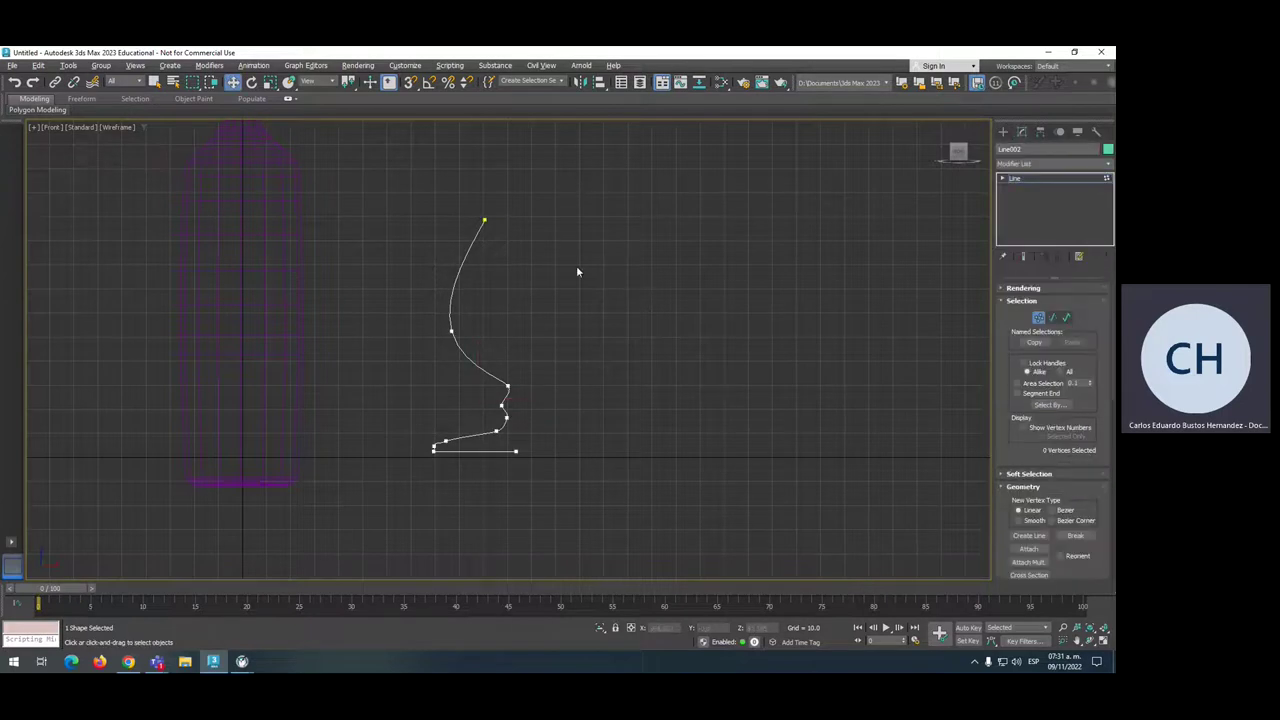
{"action": "left_click_drag", "start_coordinate": [509, 362], "coordinate": [510, 360]}
{"action": "left_click_drag", "start_coordinate": [519, 220], "coordinate": [503, 220]}
{"action": "left_click_drag", "start_coordinate": [430, 201], "coordinate": [493, 229]}
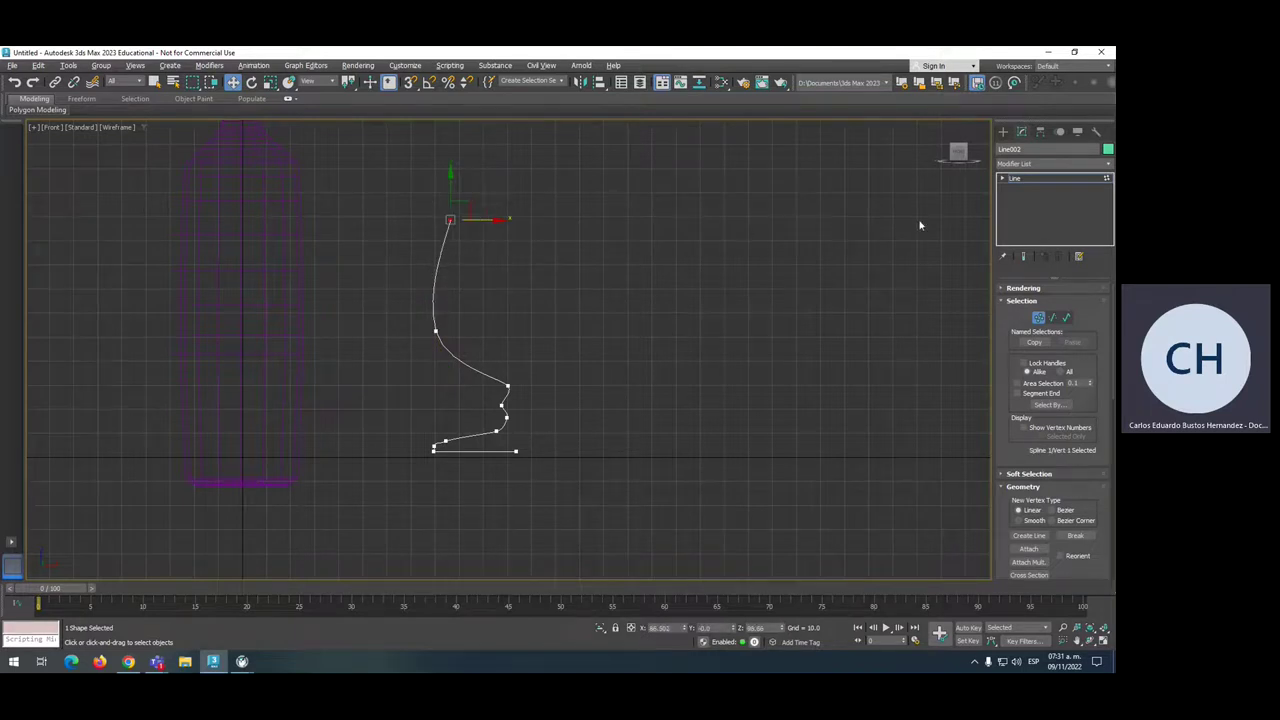
Apply the Lathe modifier to the goblet profile and align its axis to Max.
{"action": "left_click", "coordinate": [1107, 165]}
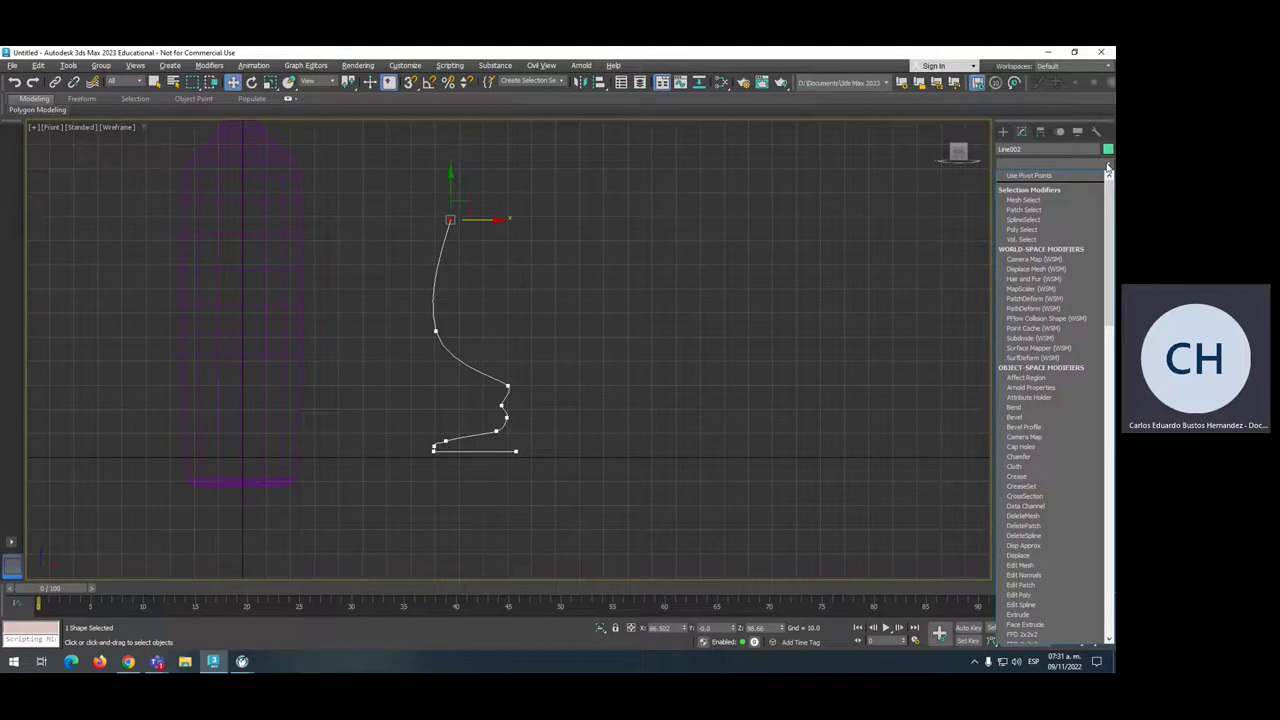
{"action": "key", "text": "l"}
{"action": "key", "text": "Return"}
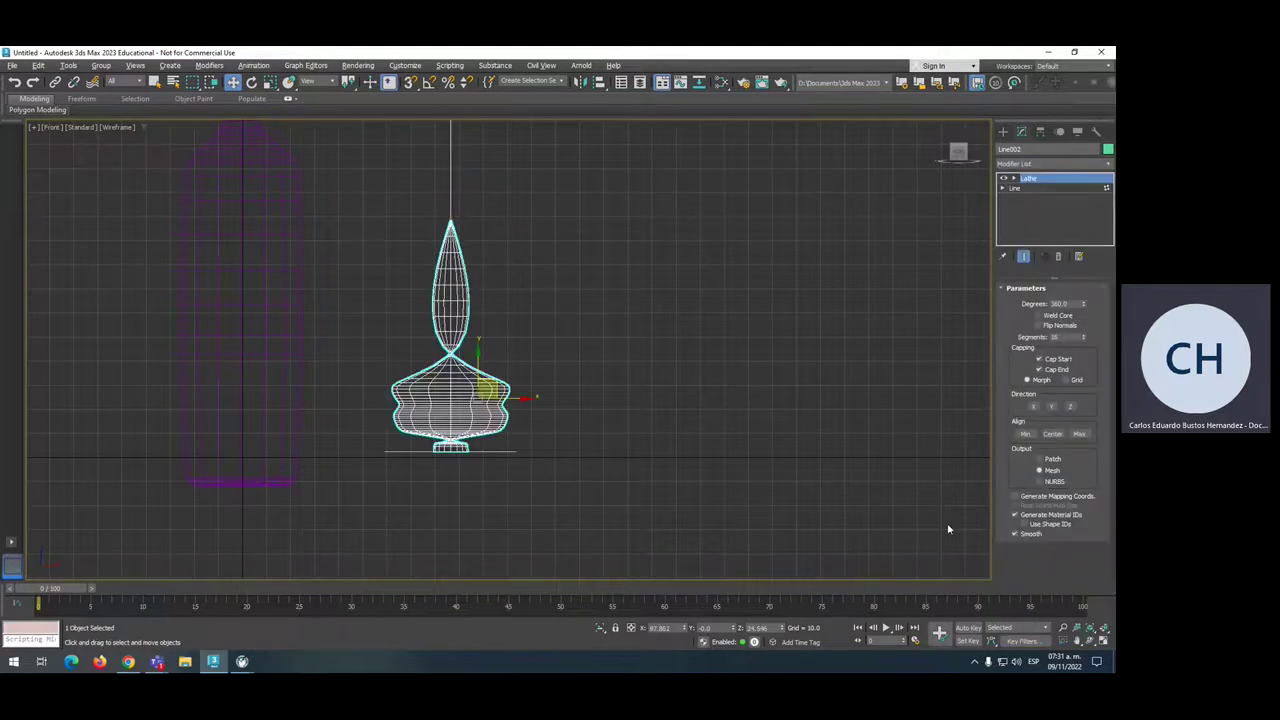
{"action": "left_click", "coordinate": [1079, 433]}
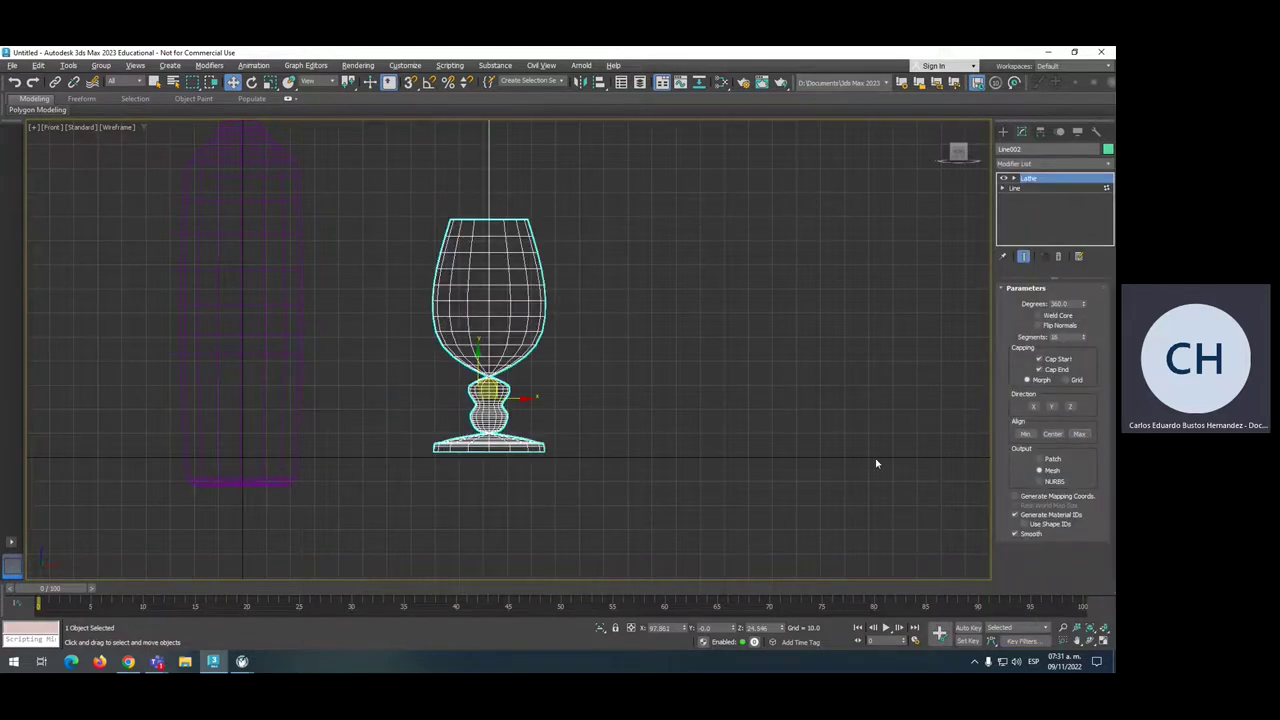
Move the goblet Lathe's Axis sub-object horizontally away from the profile to X about 113, and restore the four-viewport layout.
{"action": "left_click", "coordinate": [1014, 178]}
{"action": "left_click", "coordinate": [1030, 189]}
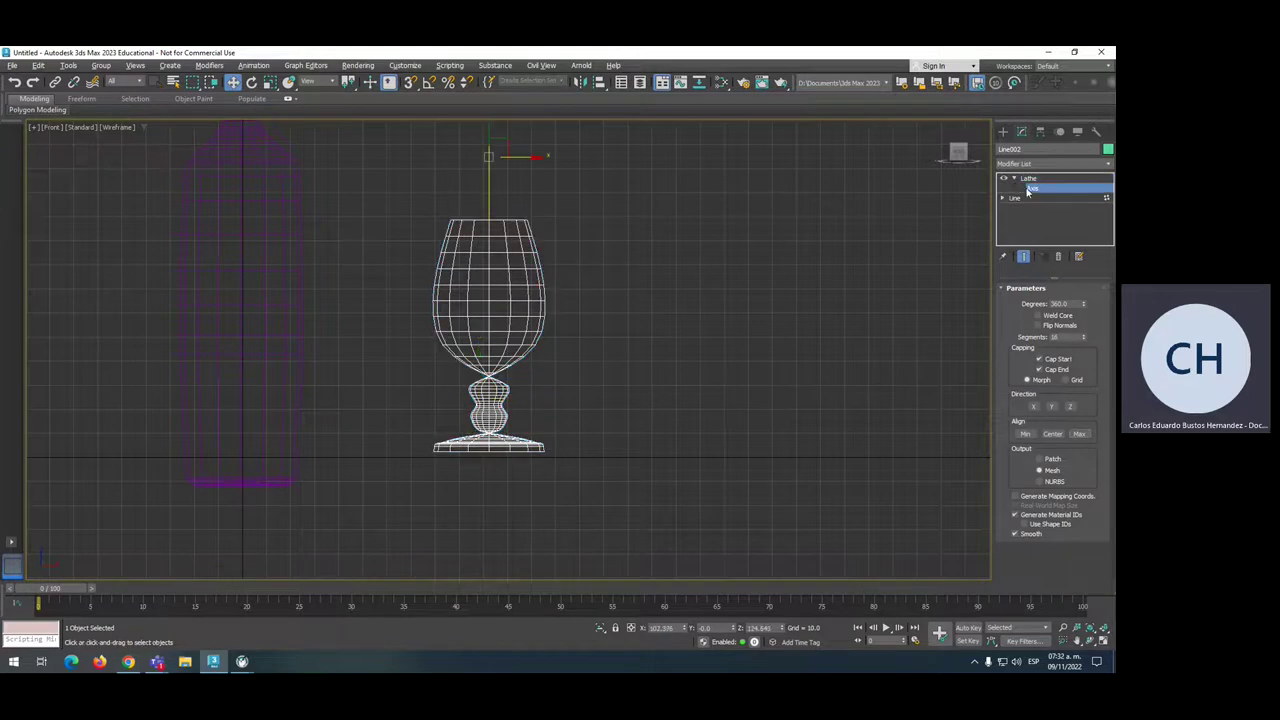
{"action": "mouse_move", "coordinate": [520, 157]}
{"action": "left_mouse_down"}
{"action": "mouse_move", "coordinate": [506, 158]}
{"action": "mouse_move", "coordinate": [545, 160]}
{"action": "left_mouse_up"}
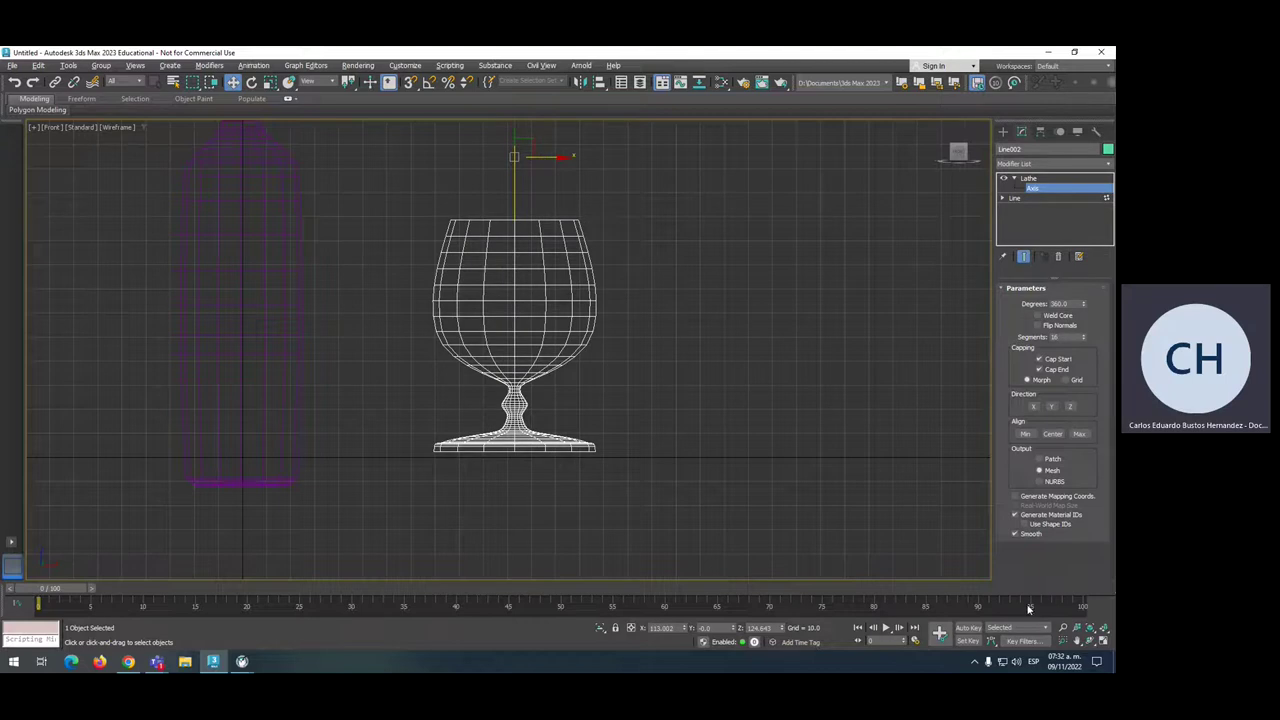
{"action": "left_click", "coordinate": [1100, 641]}
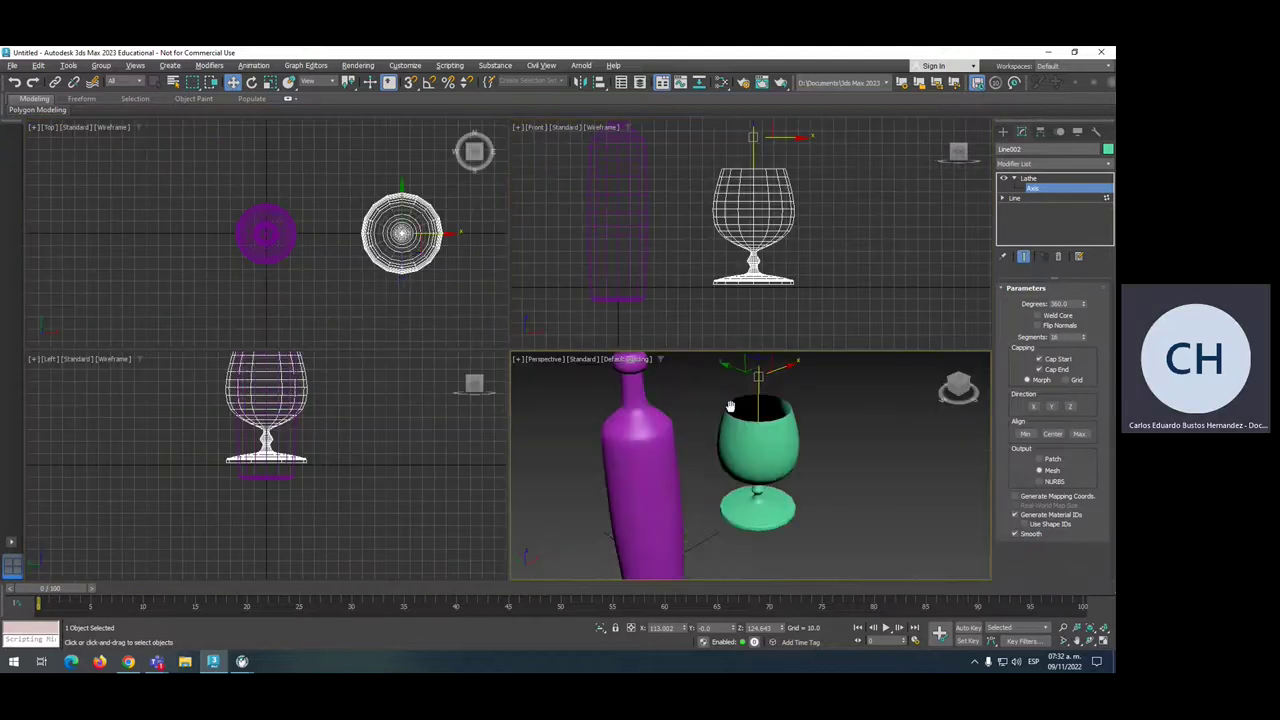
Examine the lathed goblet beside the bottle in the Front and Perspective views, checking its bowl, stem and base.
{"action": "scroll", "coordinate": [682, 426], "scroll_direction": "up", "scroll_amount": 3}
{"action": "middle_click_drag", "start_coordinate": [730, 406], "coordinate": [713, 428]}
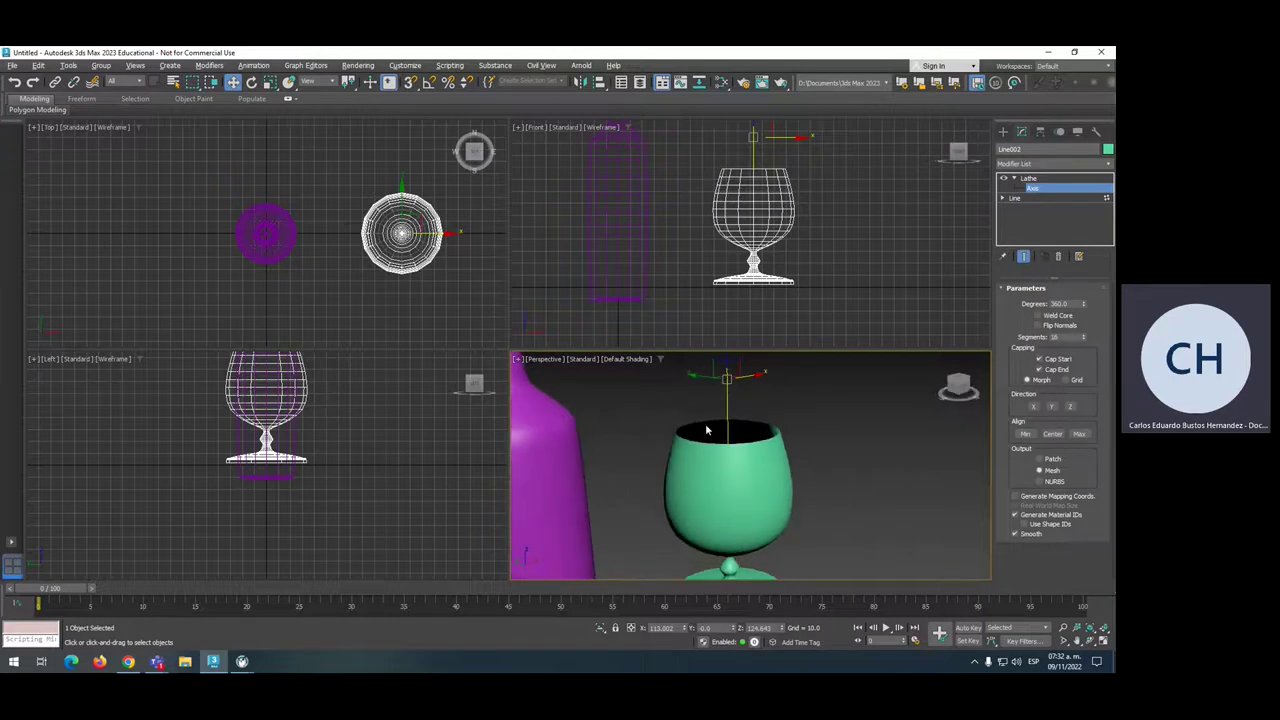
{"action": "scroll", "coordinate": [707, 431], "scroll_direction": "down", "scroll_amount": 4}
{"action": "scroll", "coordinate": [763, 228], "scroll_direction": "down", "scroll_amount": 2}
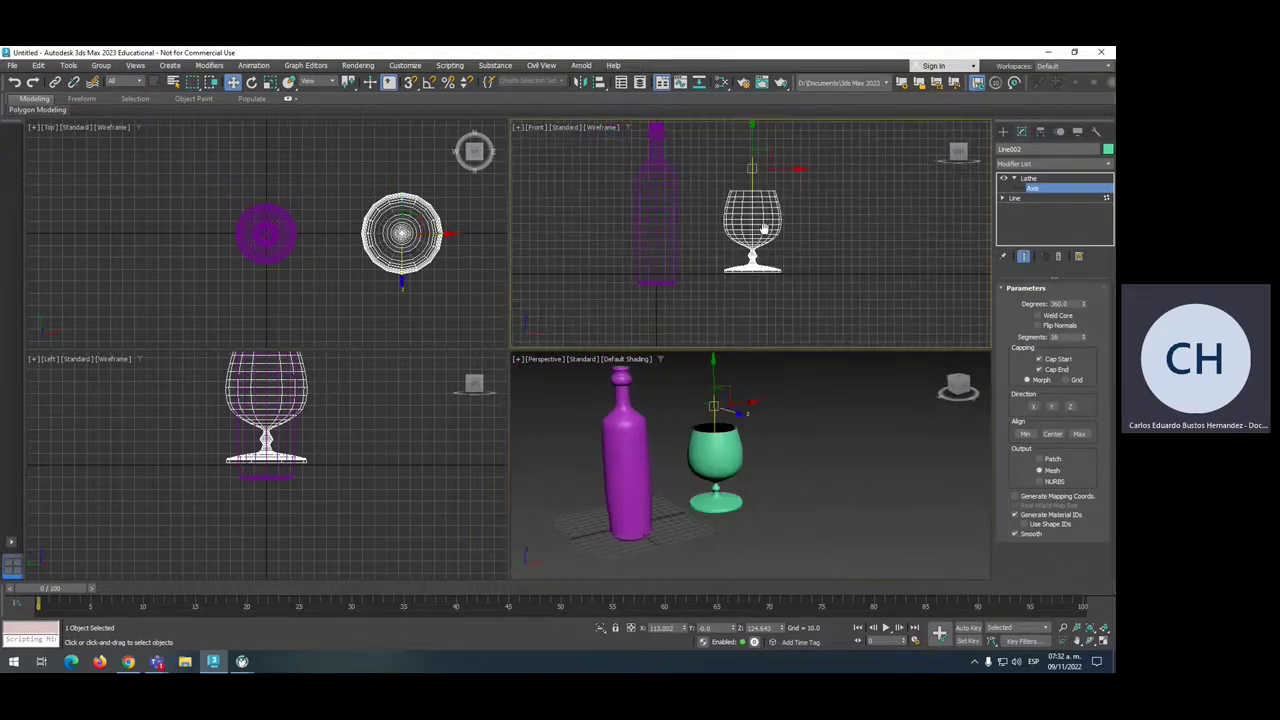
{"action": "scroll", "coordinate": [763, 228], "scroll_direction": "up", "scroll_amount": 5}
{"action": "scroll", "coordinate": [737, 209], "scroll_direction": "down", "scroll_amount": 5}
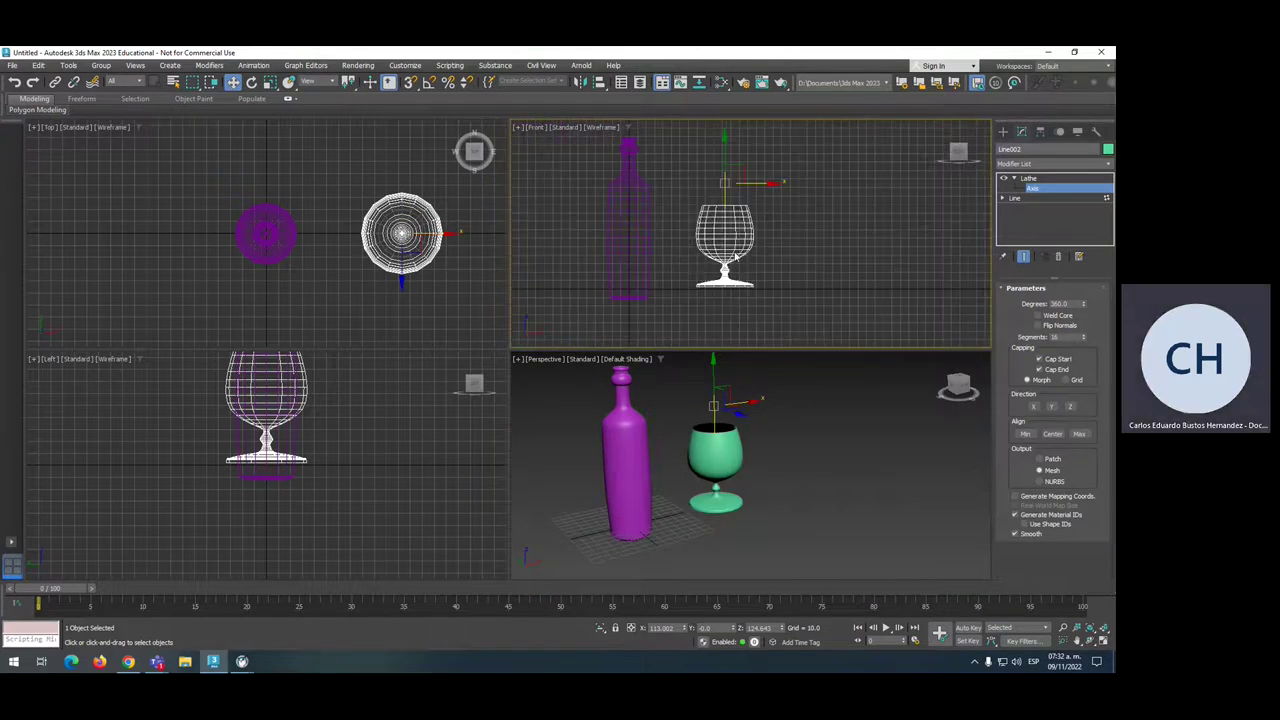
{"action": "scroll", "coordinate": [735, 257], "scroll_direction": "up", "scroll_amount": 2}
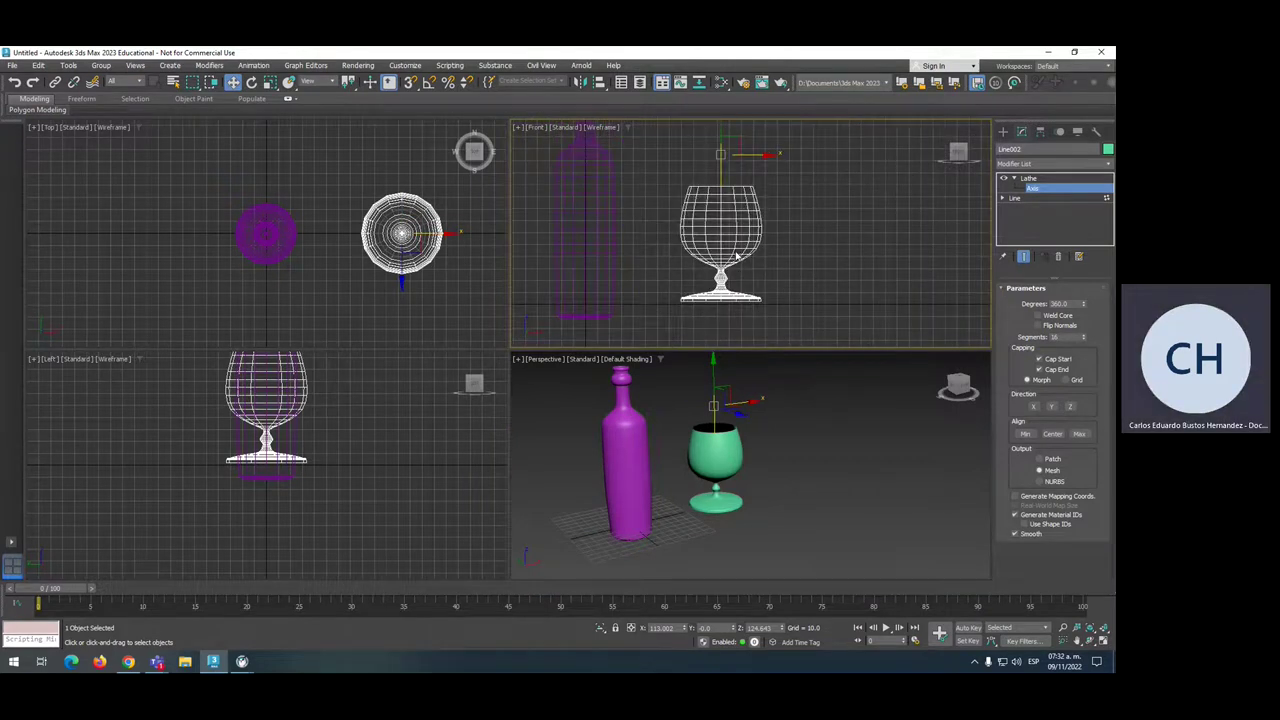
{"action": "middle_click_drag", "start_coordinate": [745, 221], "coordinate": [727, 246]}
{"action": "scroll", "coordinate": [726, 236], "scroll_direction": "down", "scroll_amount": 3}
{"action": "scroll", "coordinate": [725, 236], "scroll_direction": "up", "scroll_amount": 3}
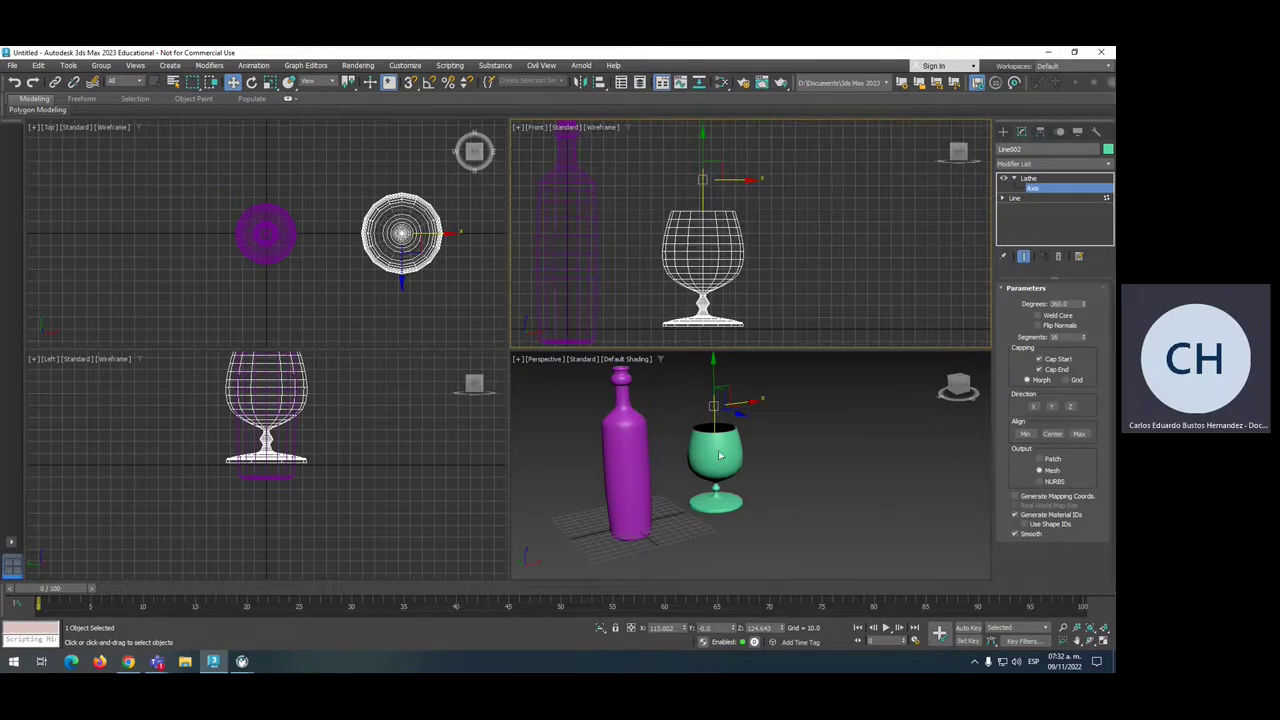
{"action": "scroll", "coordinate": [719, 455], "scroll_direction": "up", "scroll_amount": 4}
{"action": "middle_click_drag", "start_coordinate": [712, 436], "coordinate": [727, 399], "text": "alt"}
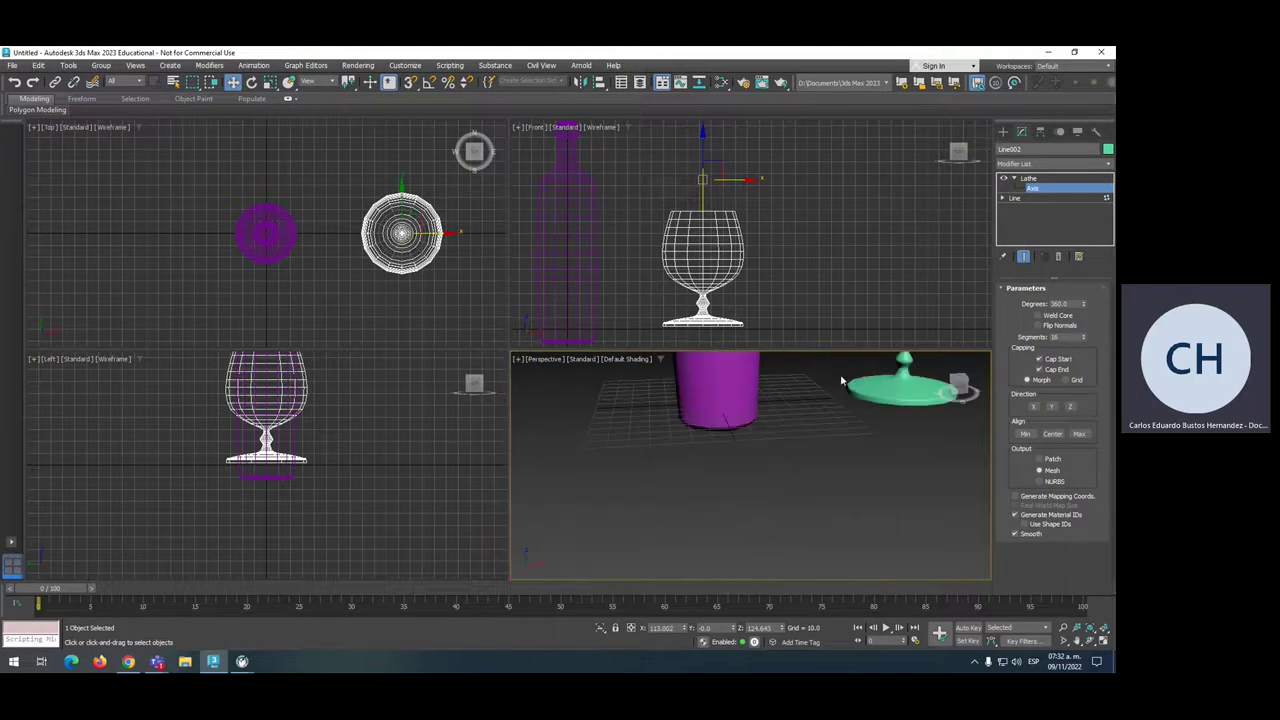
{"action": "key", "text": "z"}
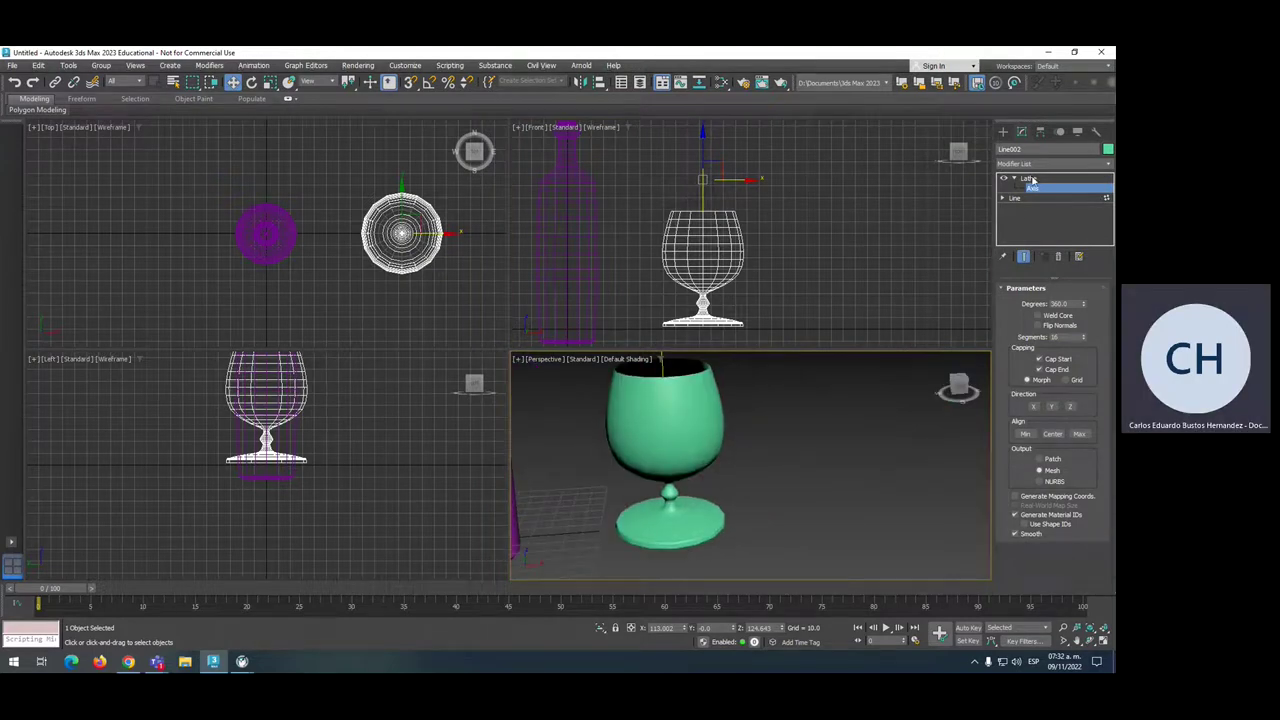
Outline the goblet's profile spline slightly inward at Spline level to give the glass a thin double wall.
{"action": "left_click", "coordinate": [1015, 199]}
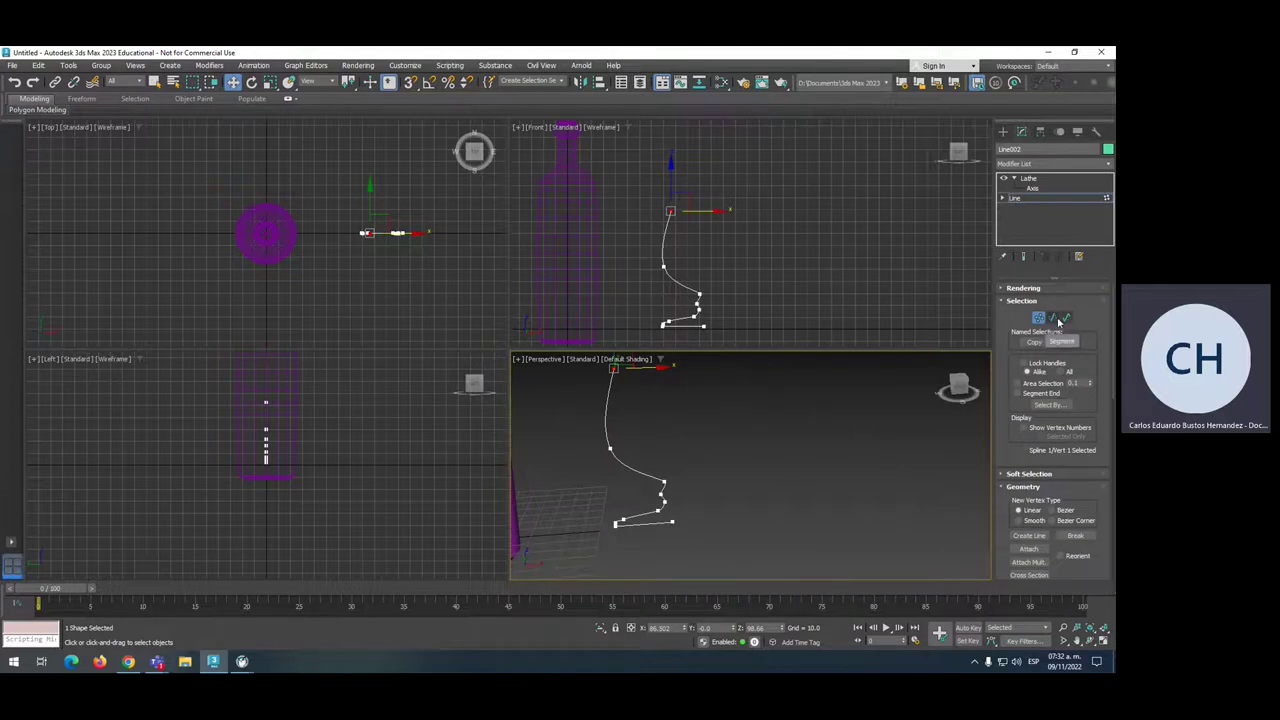
{"action": "left_click", "coordinate": [1061, 319]}
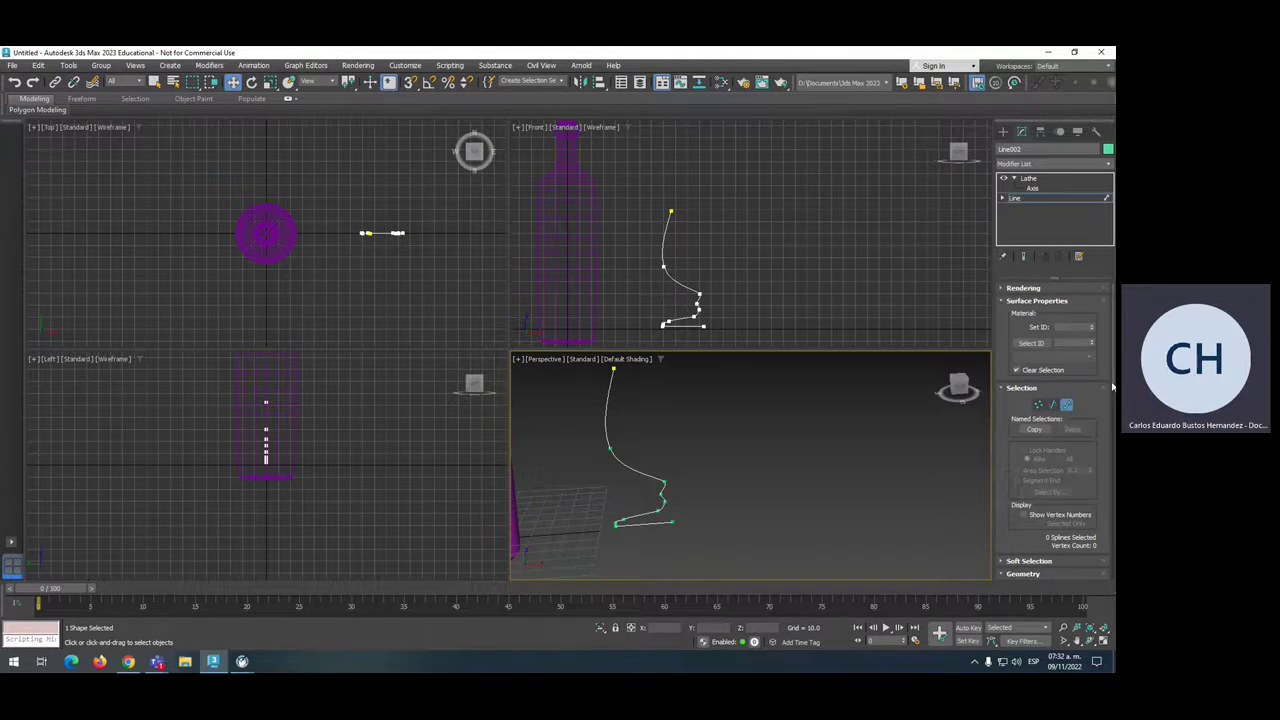
{"action": "scroll", "coordinate": [1113, 390], "scroll_direction": "down", "scroll_amount": 5}
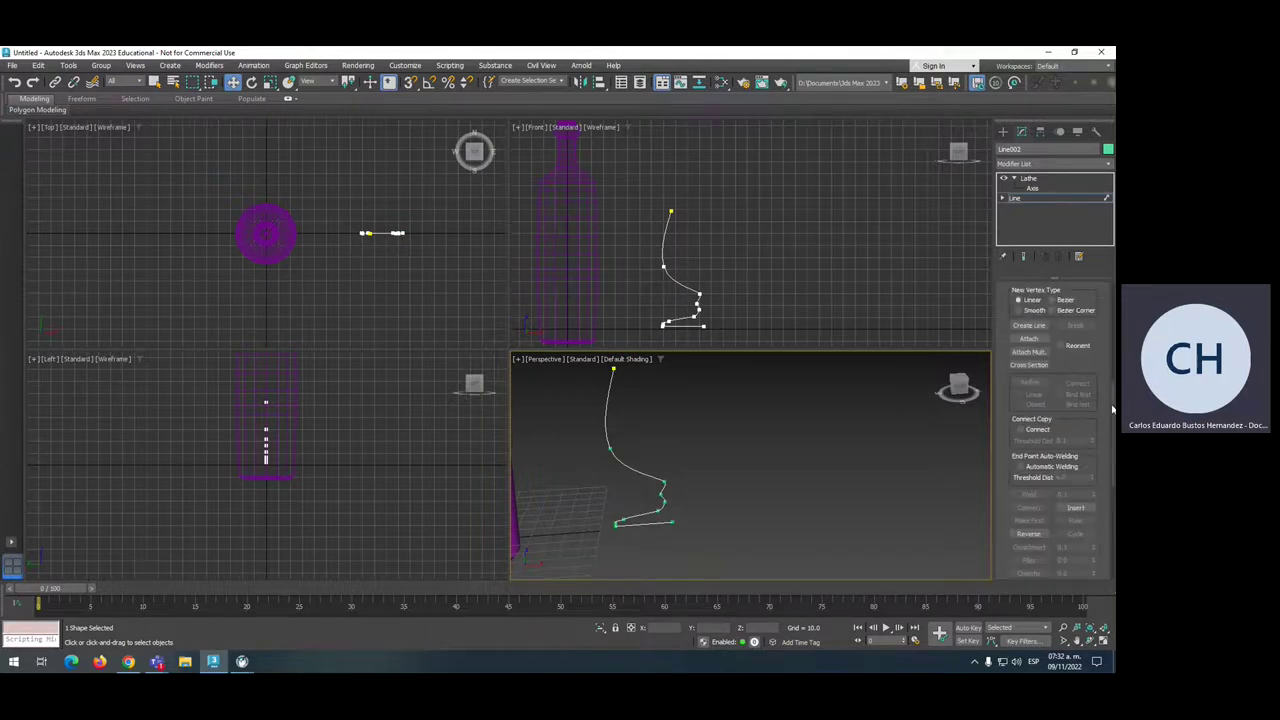
{"action": "left_click_drag", "start_coordinate": [1113, 409], "coordinate": [1114, 380]}
{"action": "left_click_drag", "start_coordinate": [1113, 358], "coordinate": [1114, 454]}
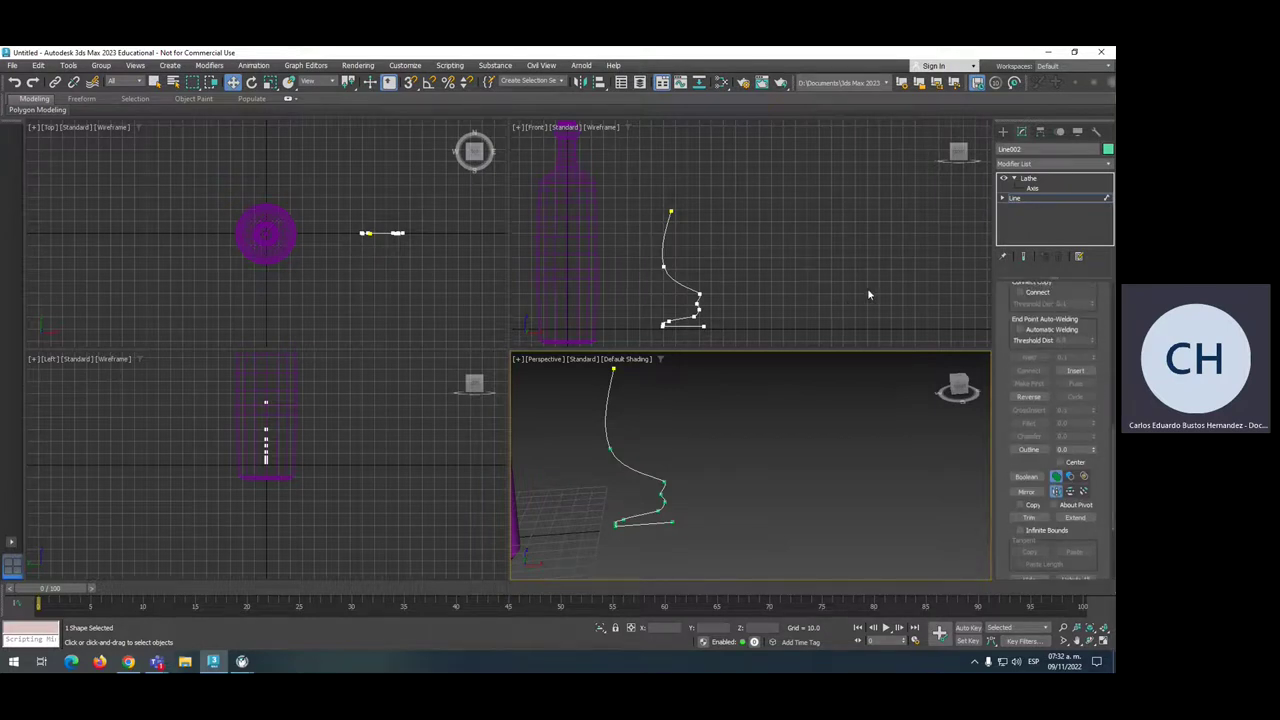
{"action": "left_click", "coordinate": [670, 212]}
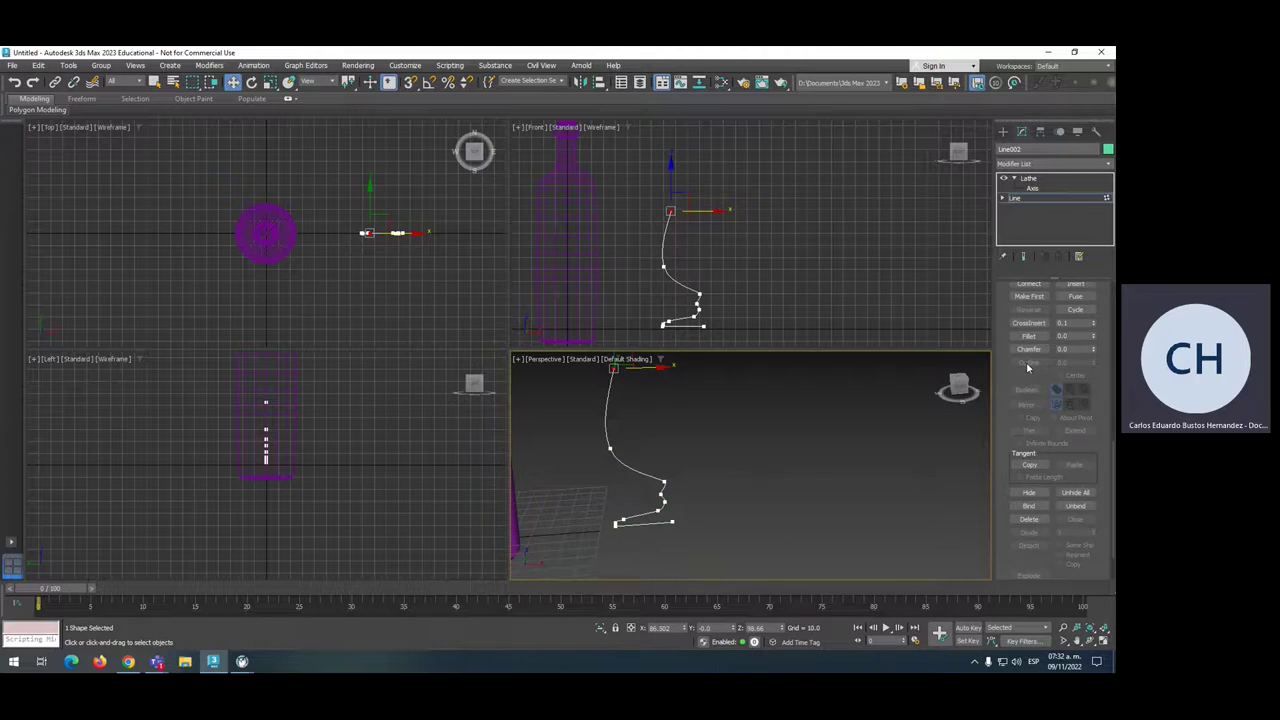
{"action": "key", "text": "2"}
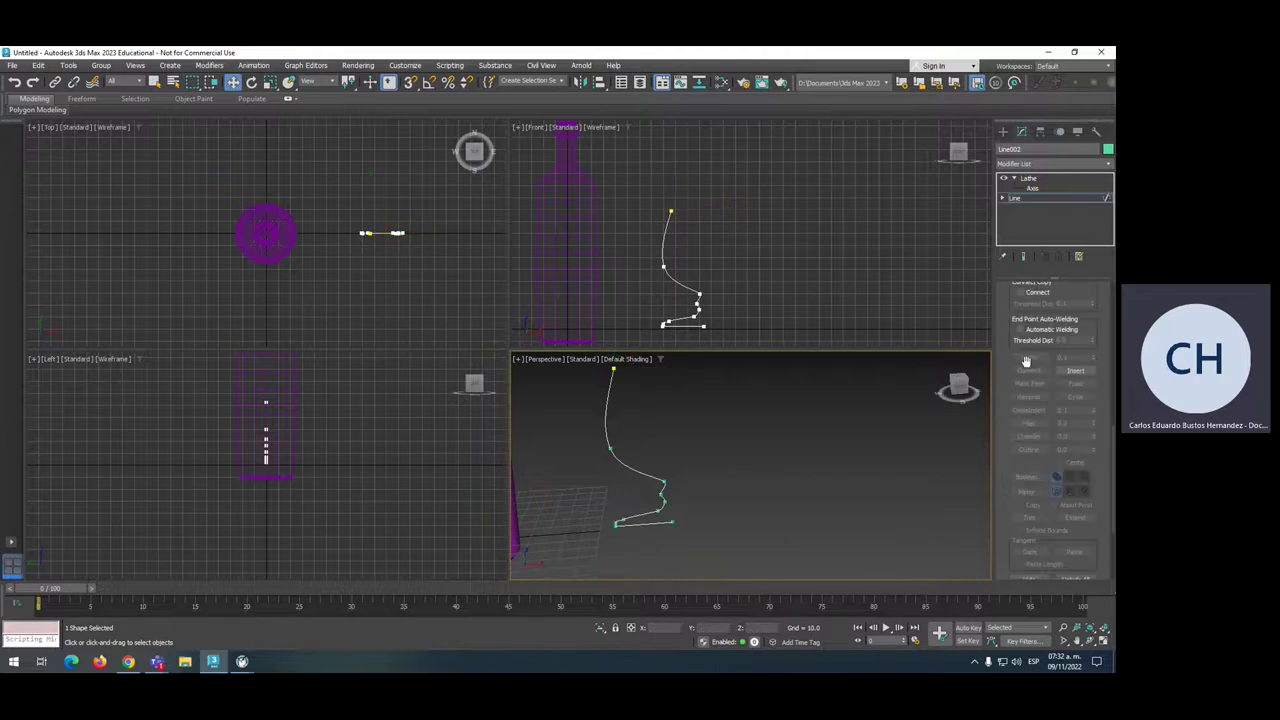
{"action": "right_click", "coordinate": [1028, 451]}
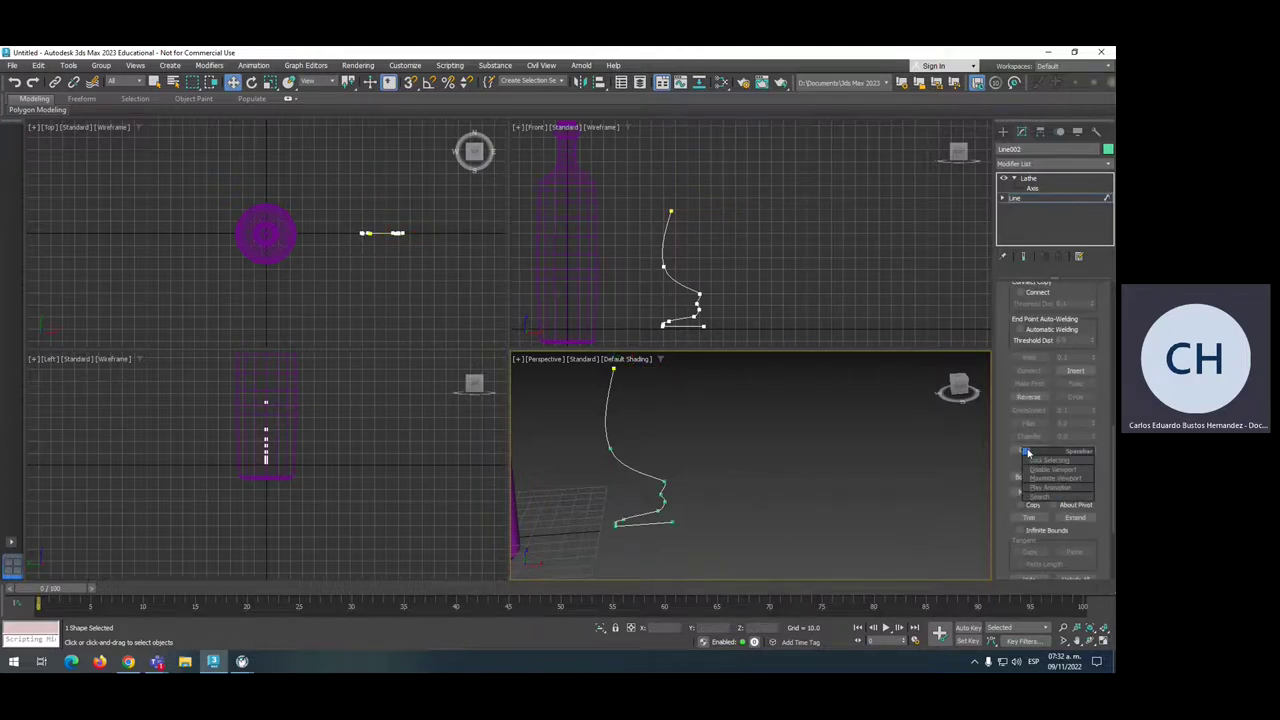
{"action": "left_click", "coordinate": [1008, 463]}
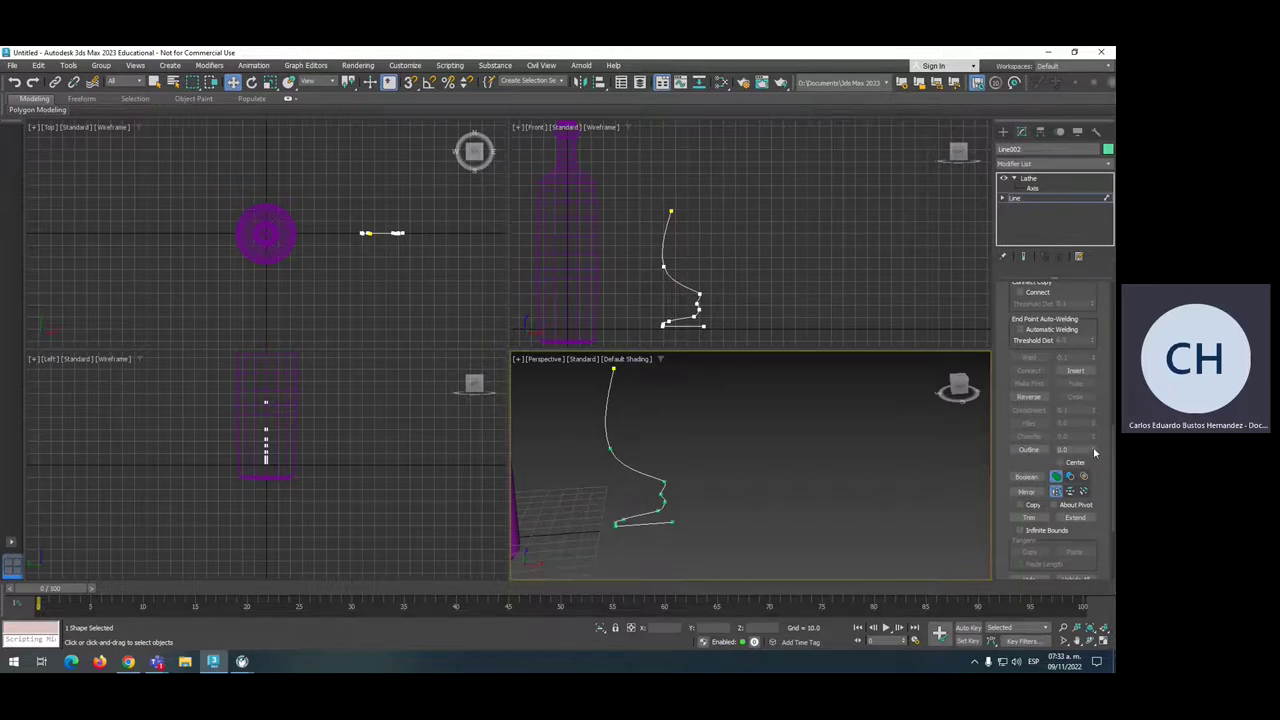
{"action": "left_click_drag", "start_coordinate": [1094, 453], "coordinate": [1093, 448]}
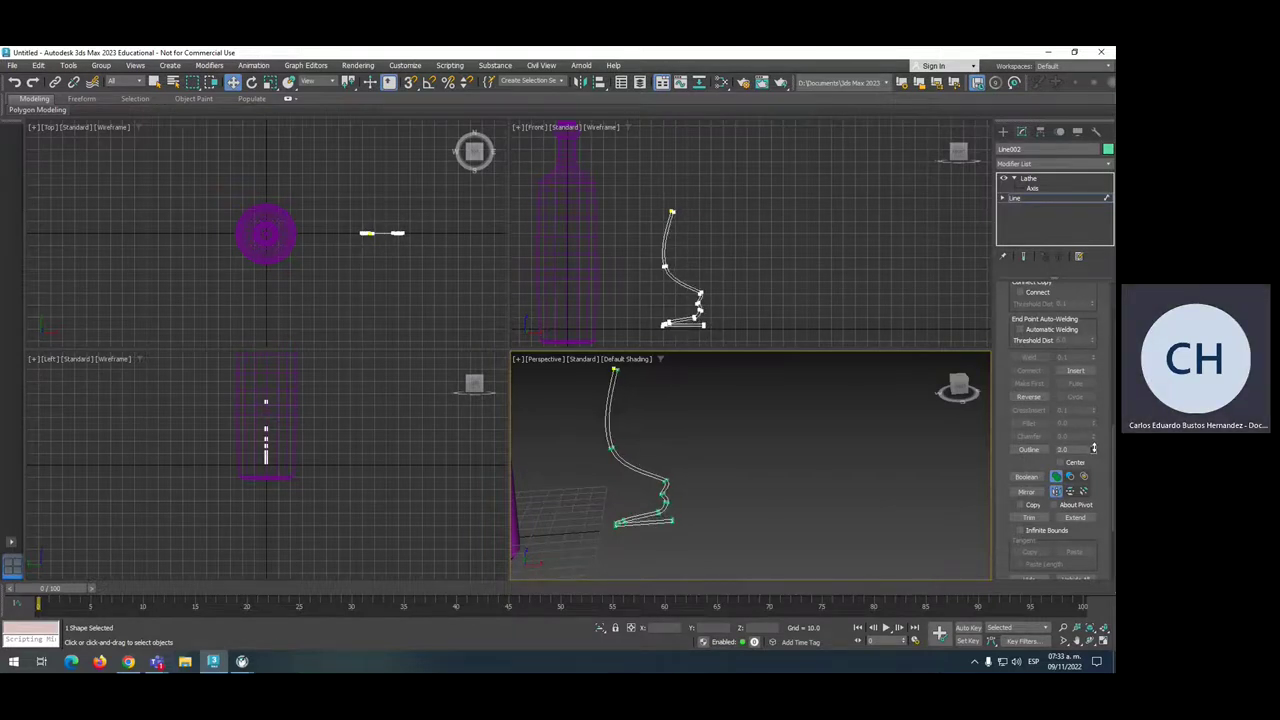
Delete the inner outline vertex at the outer edge of the goblet's base, where the profile overlaps itself.
{"action": "scroll", "coordinate": [681, 290], "scroll_direction": "up", "scroll_amount": 6}
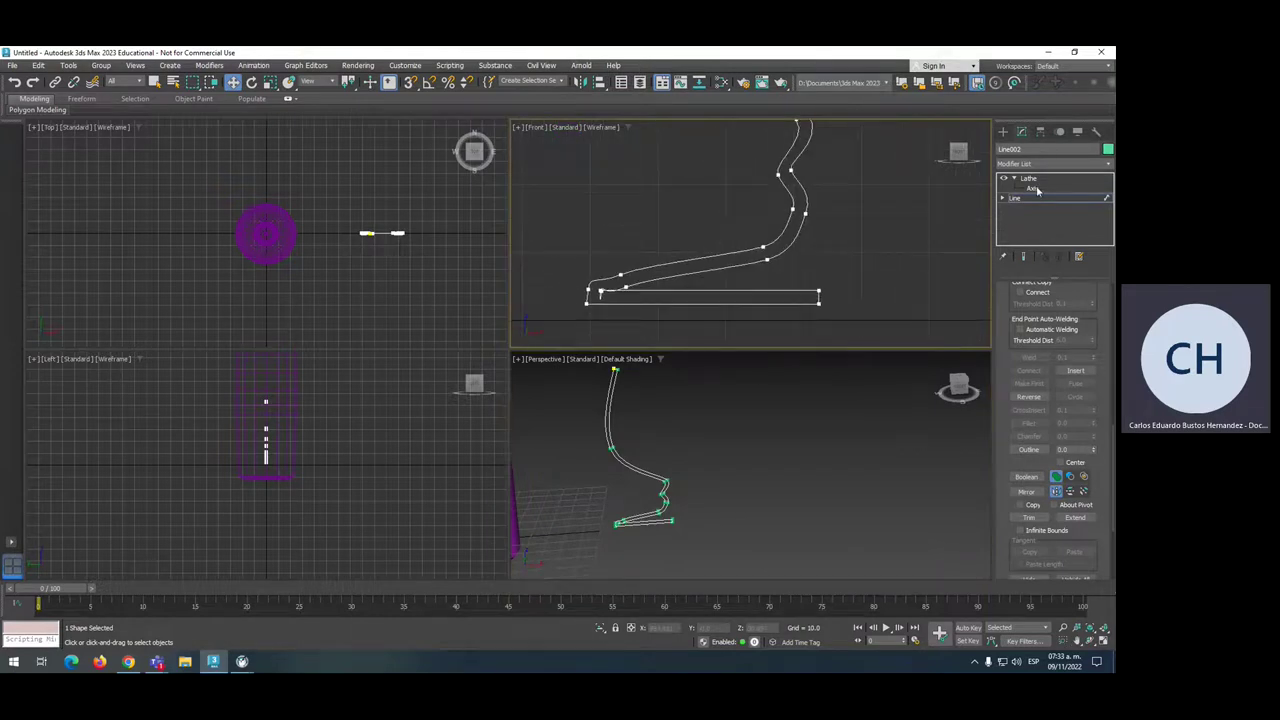
{"action": "left_click", "coordinate": [1003, 198]}
{"action": "left_click", "coordinate": [1022, 208]}
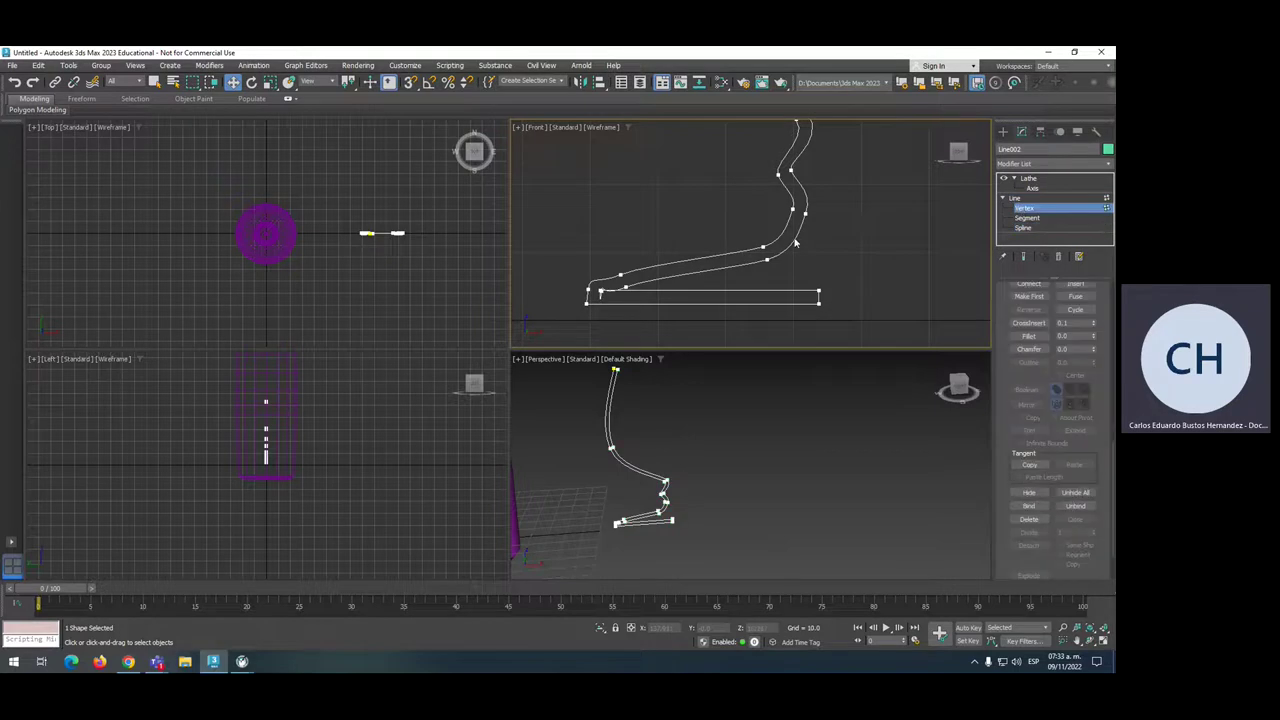
{"action": "left_click", "coordinate": [601, 292]}
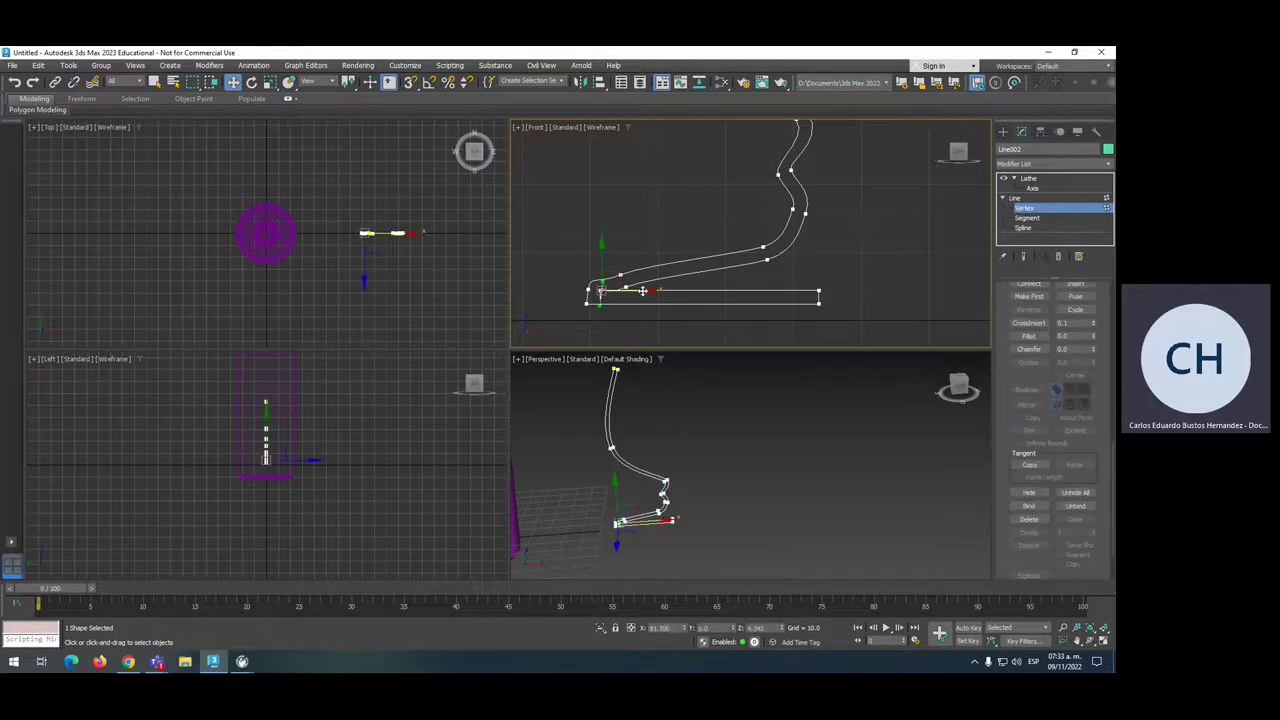
{"action": "left_click", "coordinate": [700, 295]}
{"action": "scroll", "coordinate": [618, 292], "scroll_direction": "up", "scroll_amount": 3}
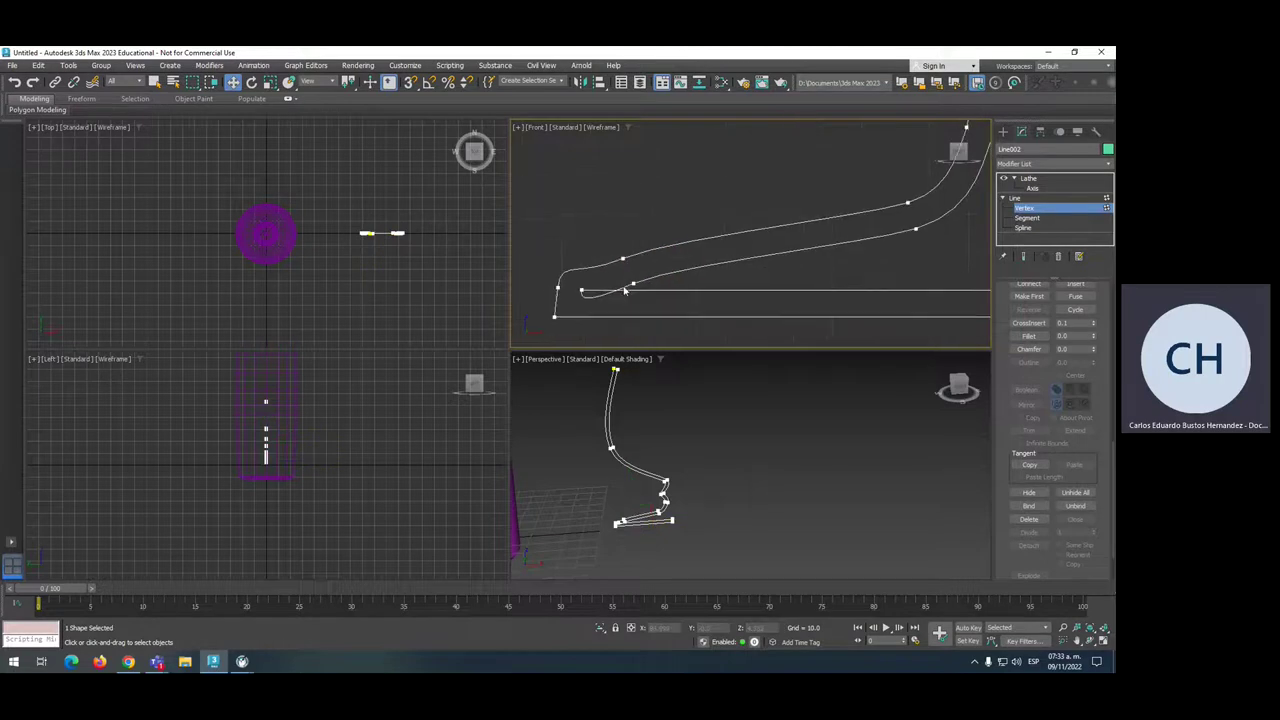
{"action": "left_click", "coordinate": [581, 291]}
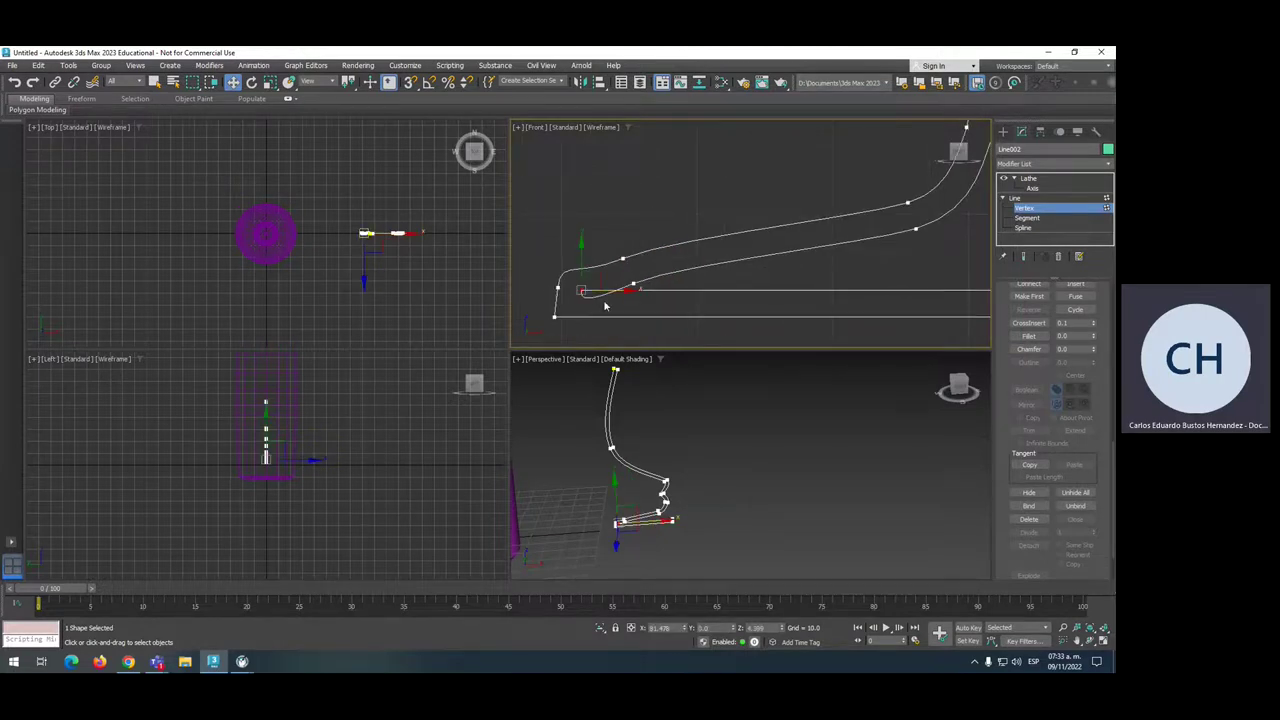
{"action": "key", "text": "Delete"}
Convert the remaining inner base-edge vertex to Bezier Corner and swing its lower handle inward along the base's underside.
{"action": "left_click", "coordinate": [632, 287]}
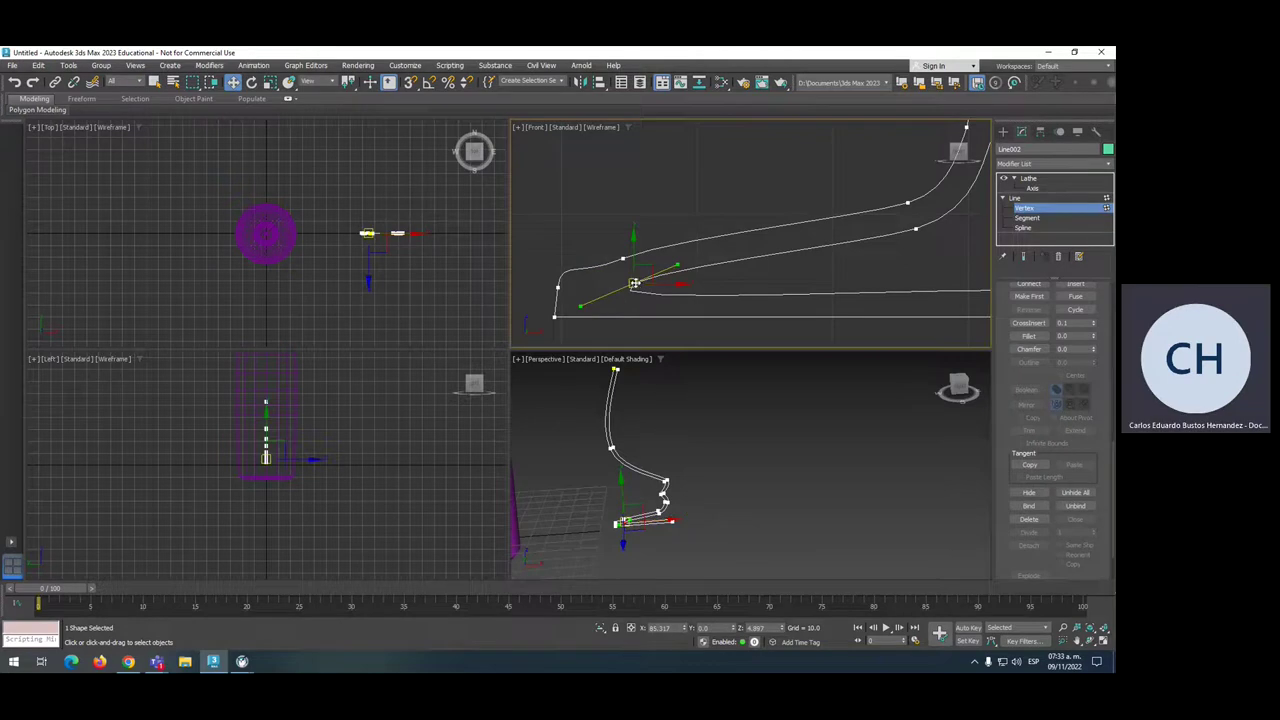
{"action": "right_click", "coordinate": [632, 280]}
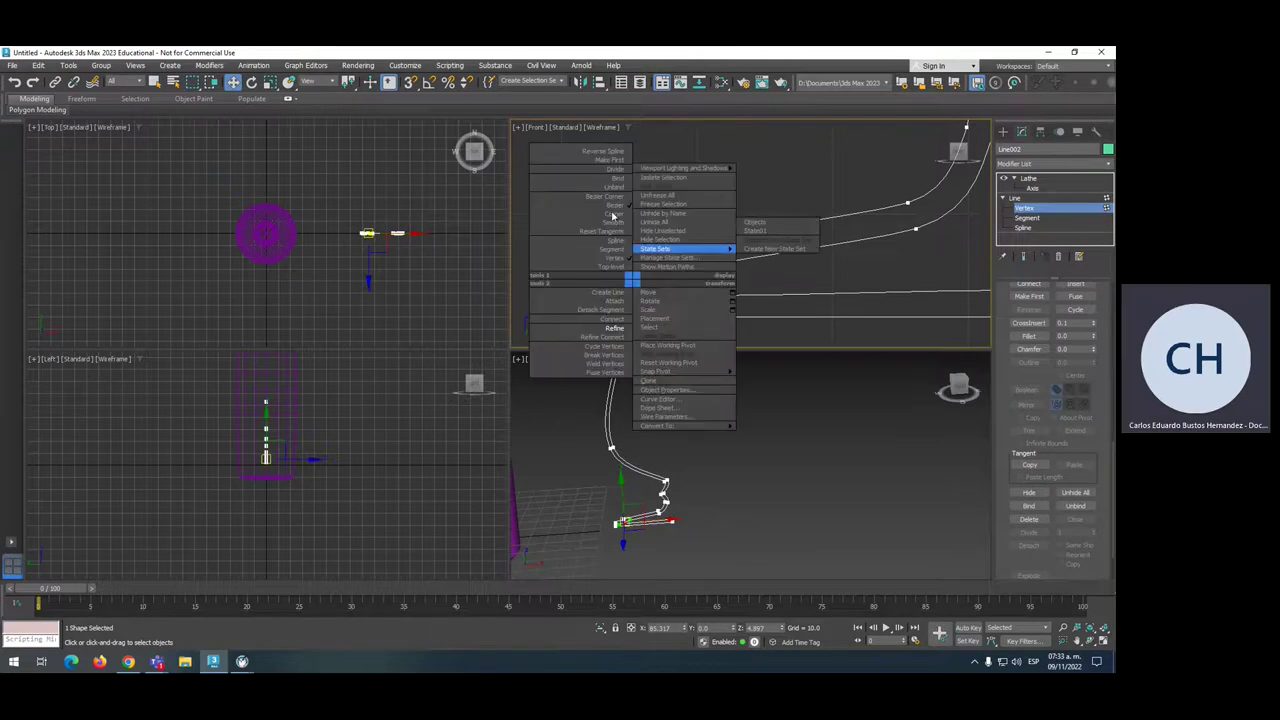
{"action": "left_click", "coordinate": [610, 199]}
{"action": "right_click", "coordinate": [632, 282]}
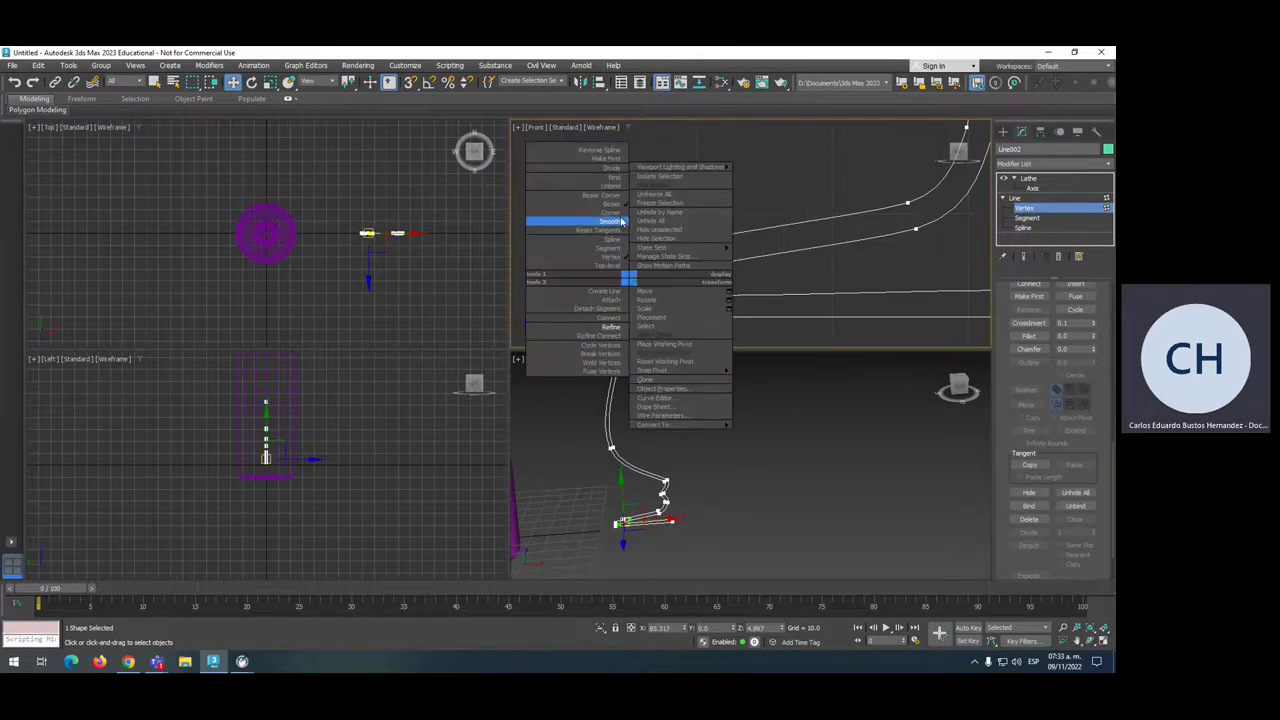
{"action": "left_click", "coordinate": [613, 203]}
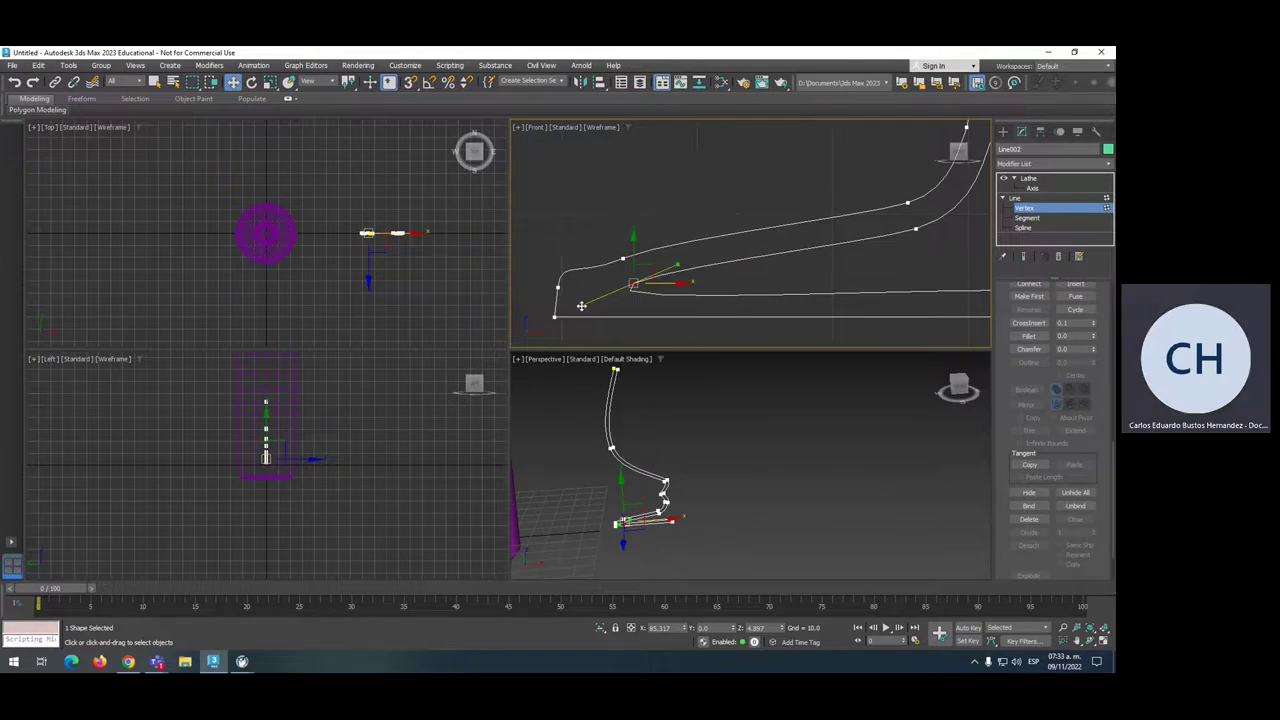
{"action": "left_click_drag", "start_coordinate": [584, 305], "coordinate": [693, 287]}
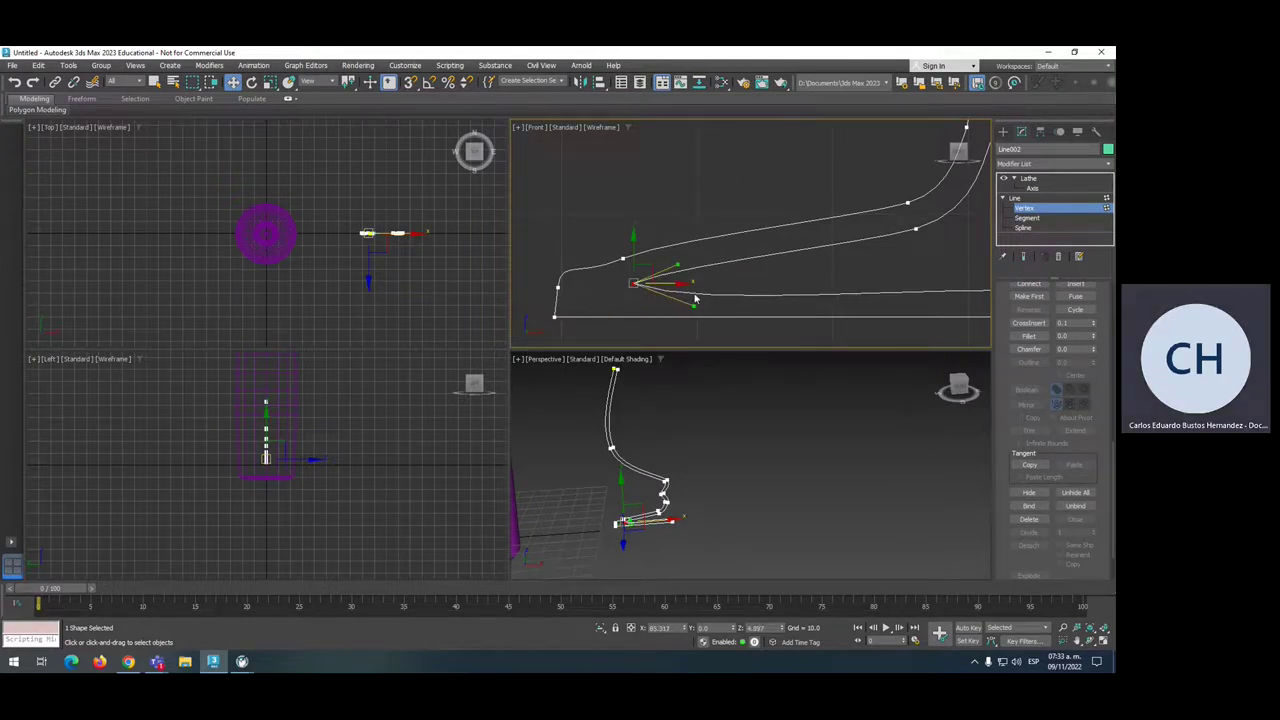
Return to the Lathe level and inspect the thick-walled goblet in the Perspective view.
{"action": "scroll", "coordinate": [731, 283], "scroll_direction": "down", "scroll_amount": 8}
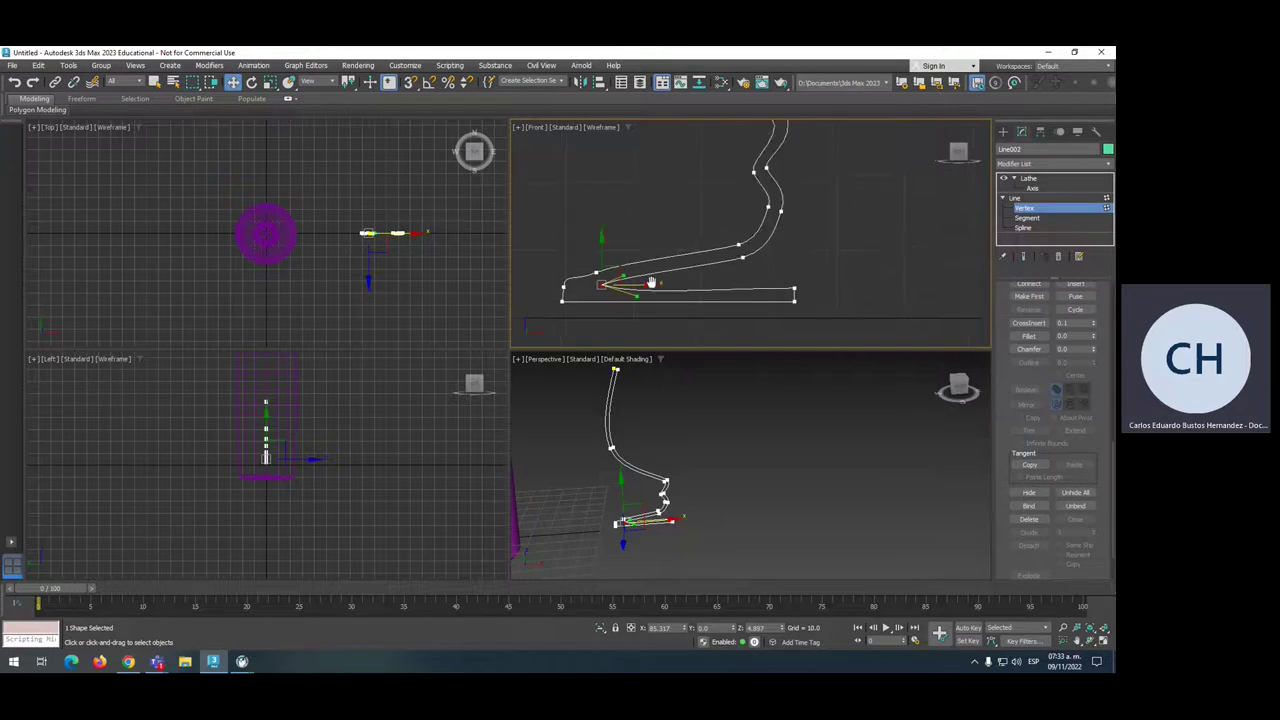
{"action": "scroll", "coordinate": [744, 232], "scroll_direction": "down", "scroll_amount": 2}
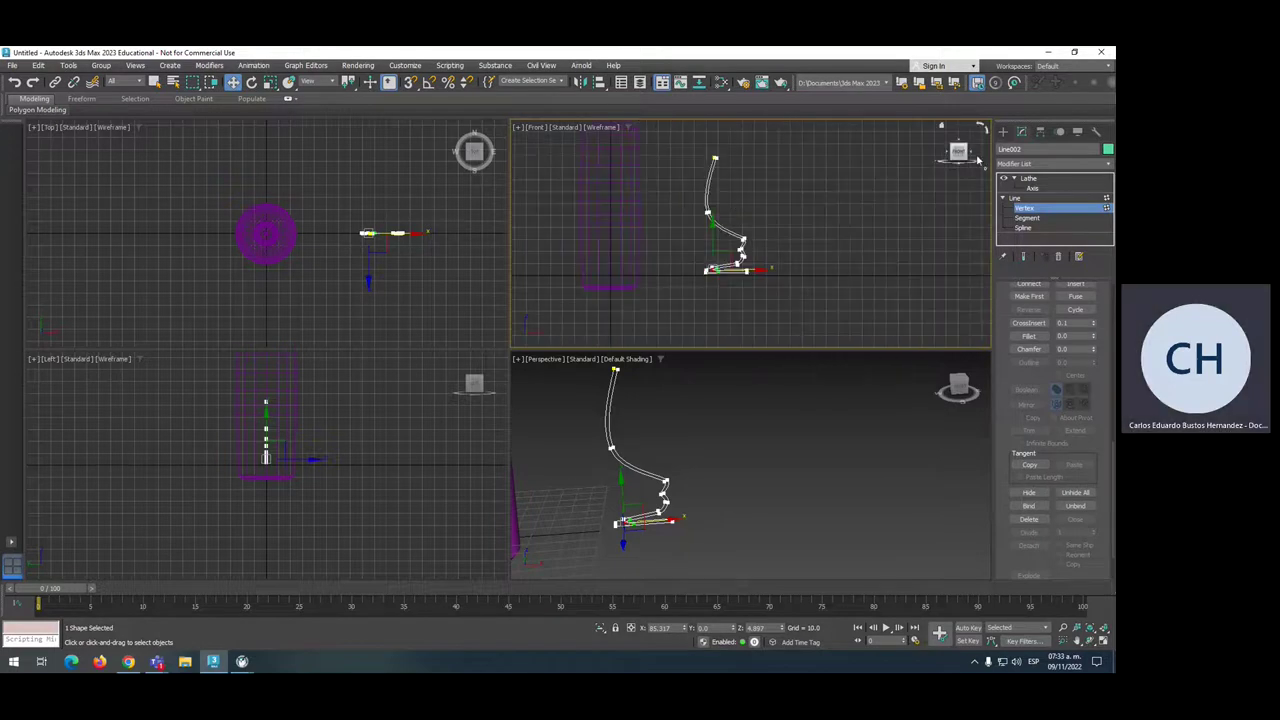
{"action": "left_click", "coordinate": [1030, 179]}
{"action": "middle_click_drag", "start_coordinate": [690, 393], "coordinate": [680, 436]}
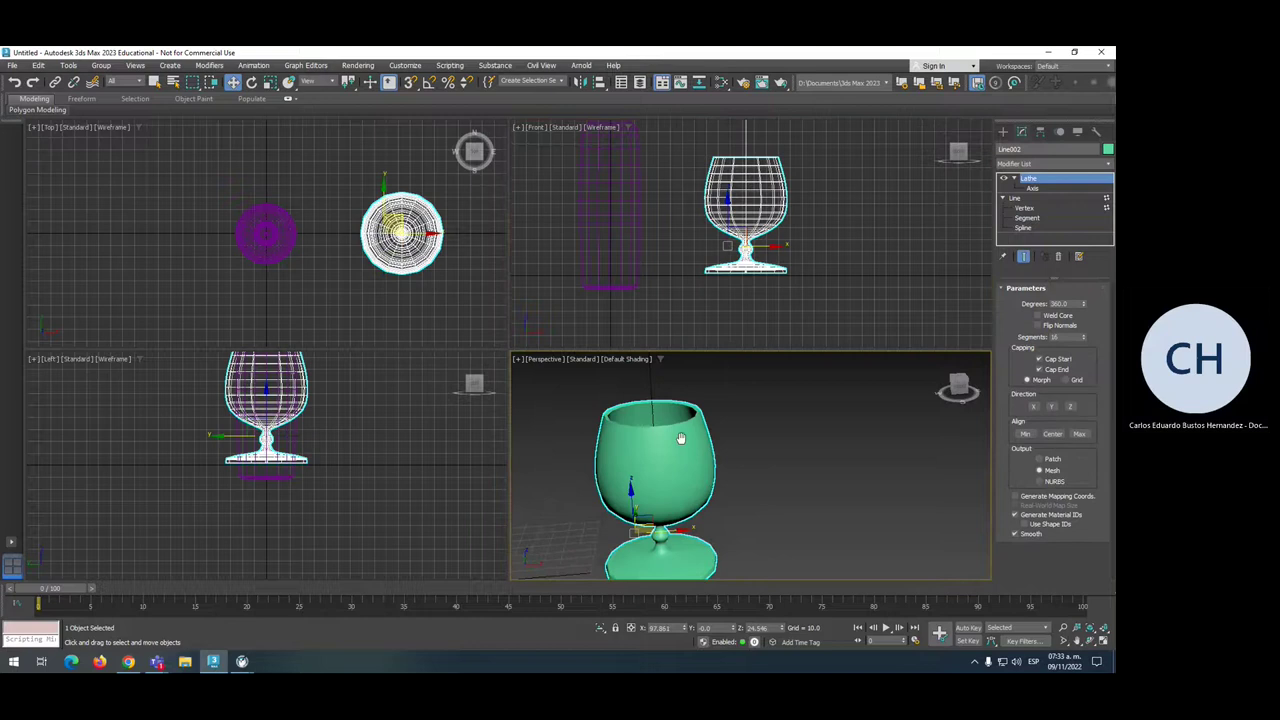
Refine the goblet profile with a new vertex at the middle of the short rim segment and select it.
{"action": "left_click", "coordinate": [1025, 208]}
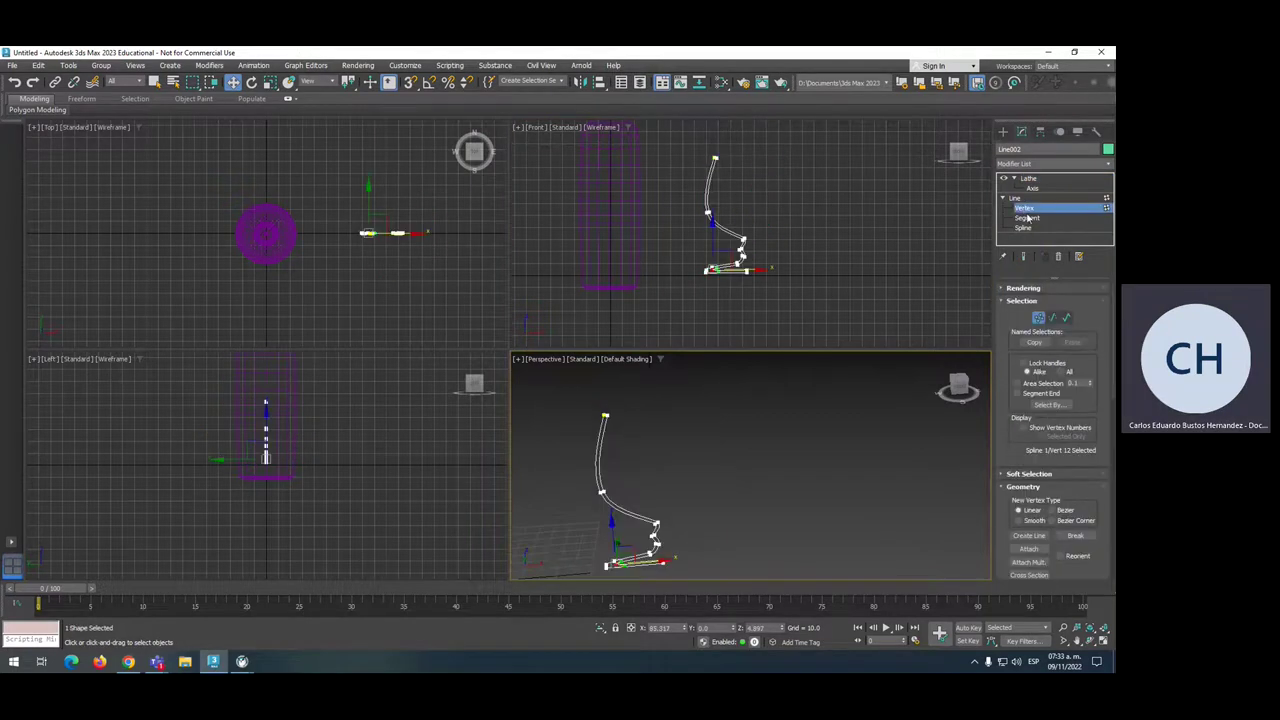
{"action": "scroll", "coordinate": [729, 160], "scroll_direction": "up", "scroll_amount": 5}
{"action": "middle_click_drag", "start_coordinate": [745, 204], "coordinate": [712, 192]}
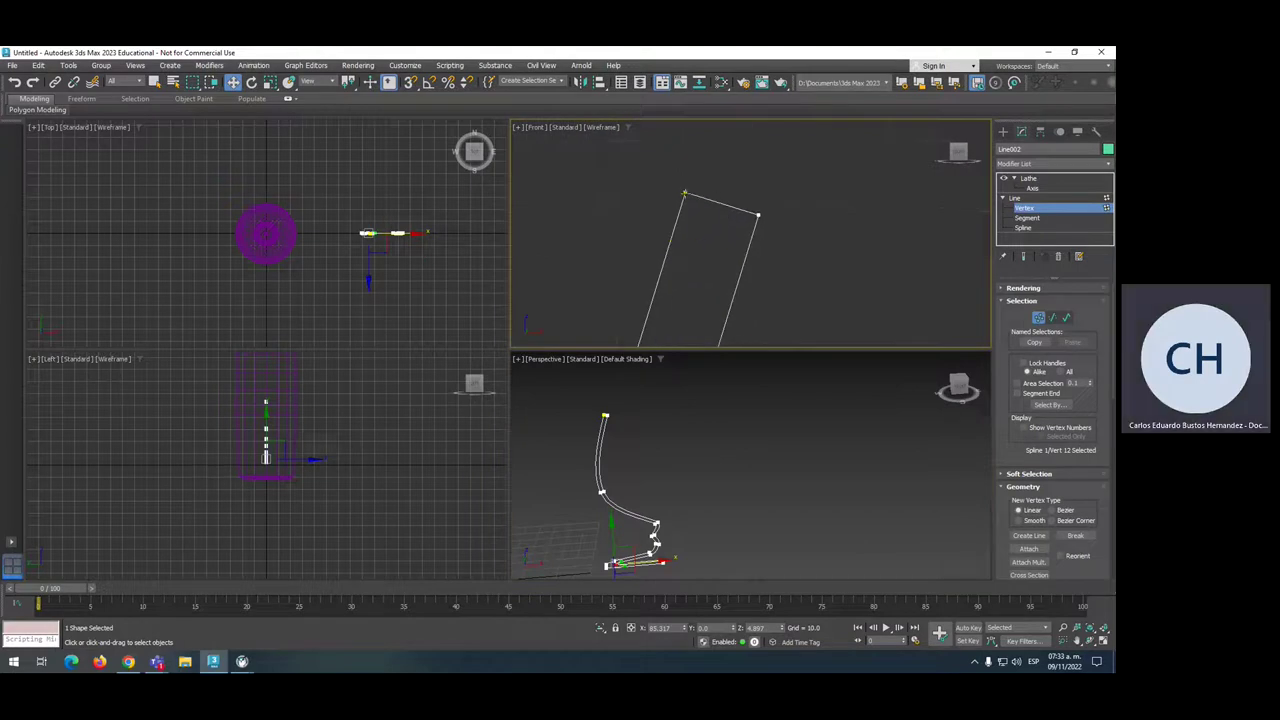
{"action": "scroll", "coordinate": [731, 205], "scroll_direction": "up", "scroll_amount": 4}
{"action": "right_click", "coordinate": [715, 202]}
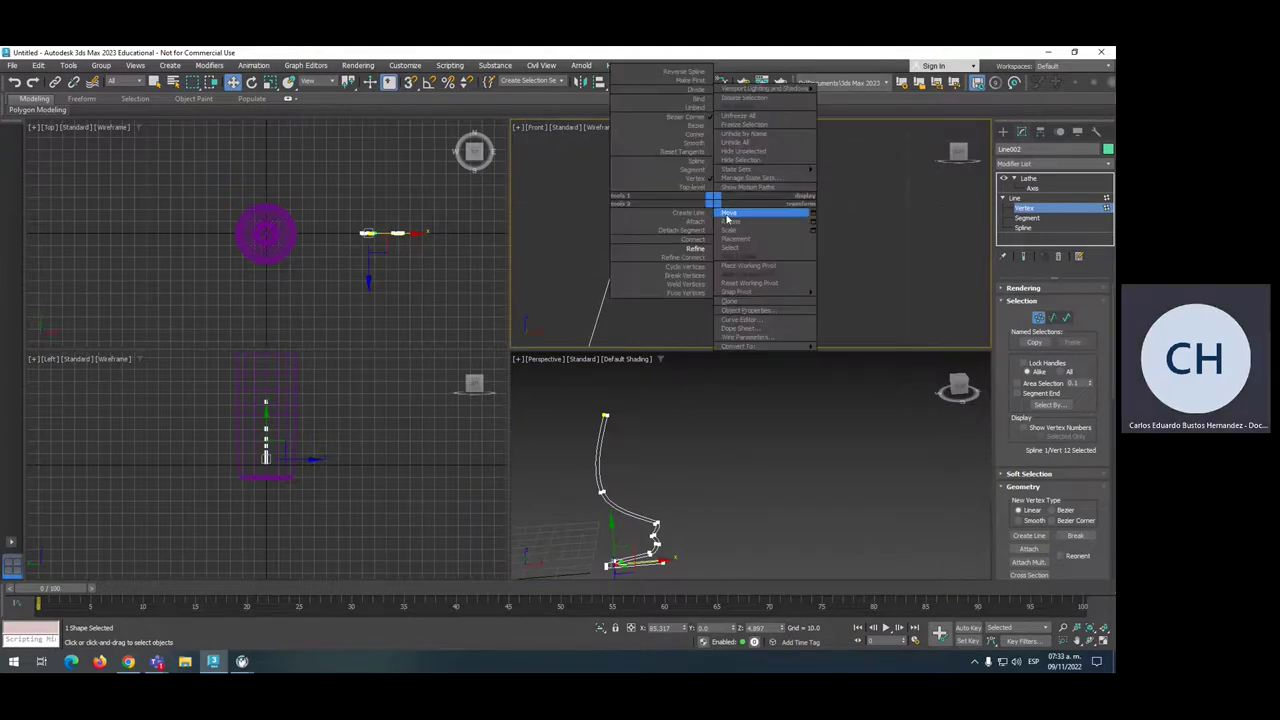
{"action": "left_click", "coordinate": [695, 248]}
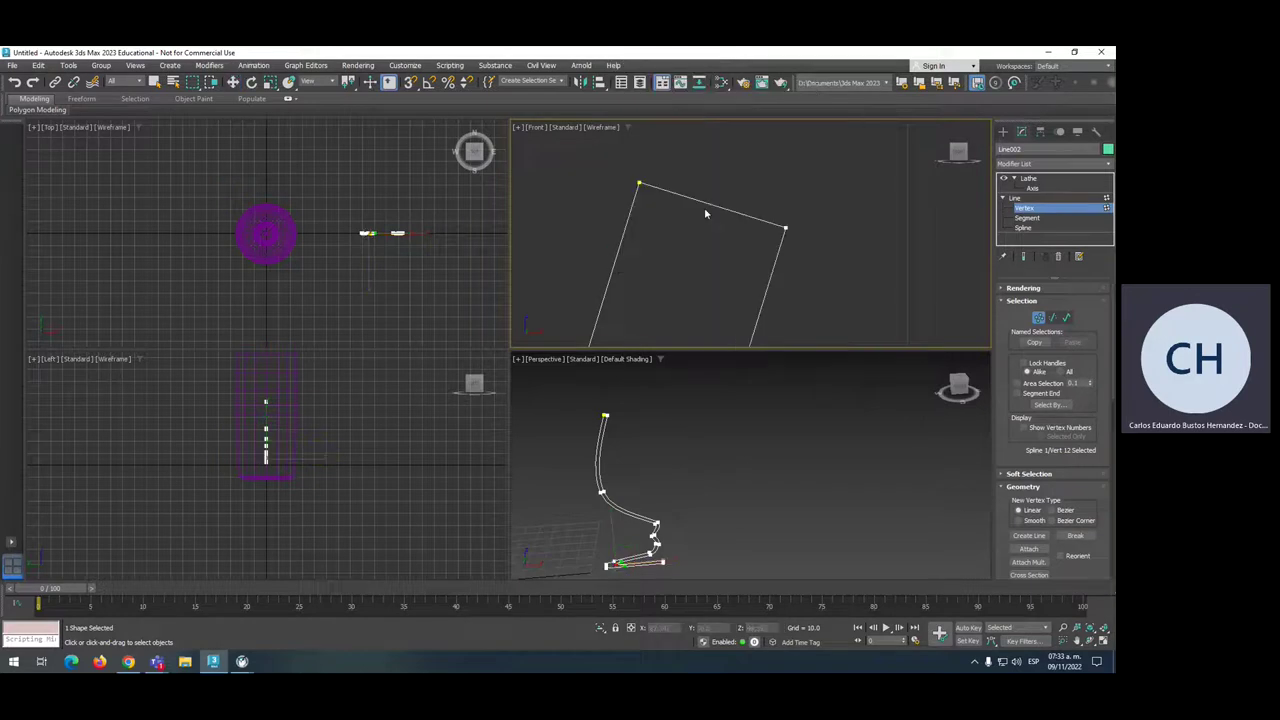
{"action": "left_click", "coordinate": [714, 205]}
{"action": "right_click", "coordinate": [706, 210]}
{"action": "left_click", "coordinate": [712, 206]}
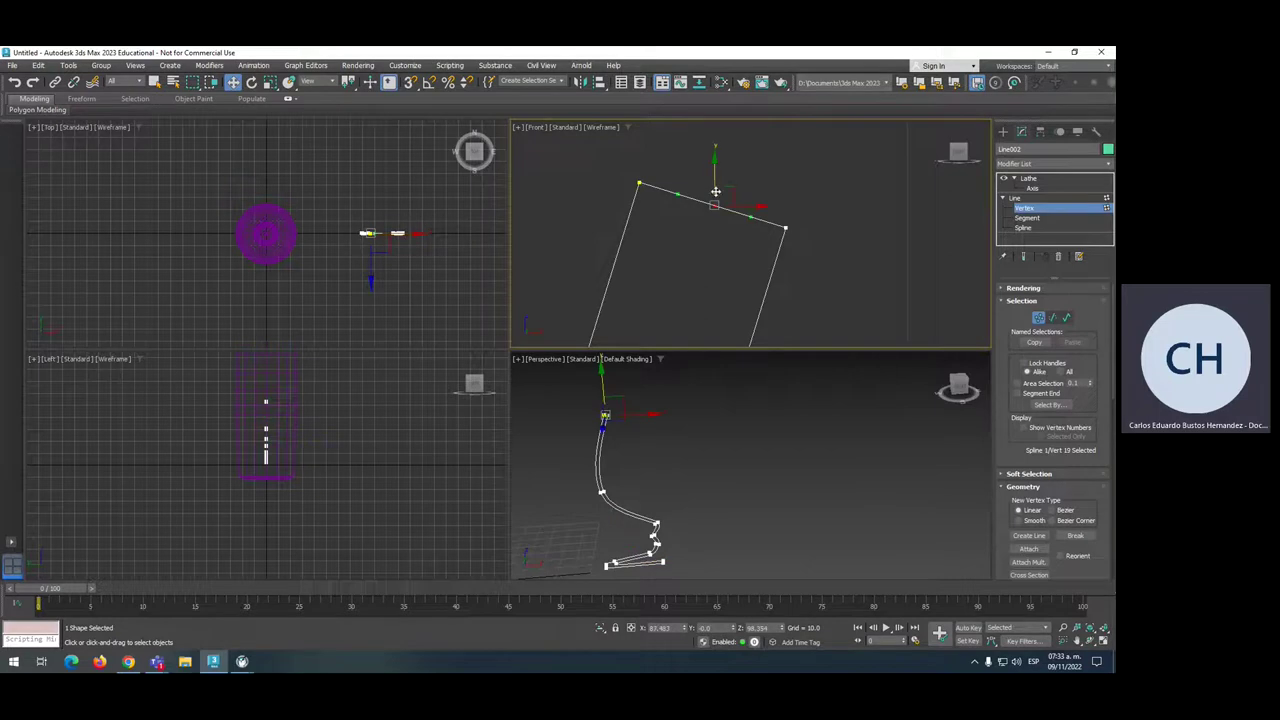
Round the goblet's lip by raising the new rim vertex to Z about 98.7 and lengthening its Bezier handles.
{"action": "left_click_drag", "start_coordinate": [722, 195], "coordinate": [781, 197]}
{"action": "left_click_drag", "start_coordinate": [684, 164], "coordinate": [660, 157]}
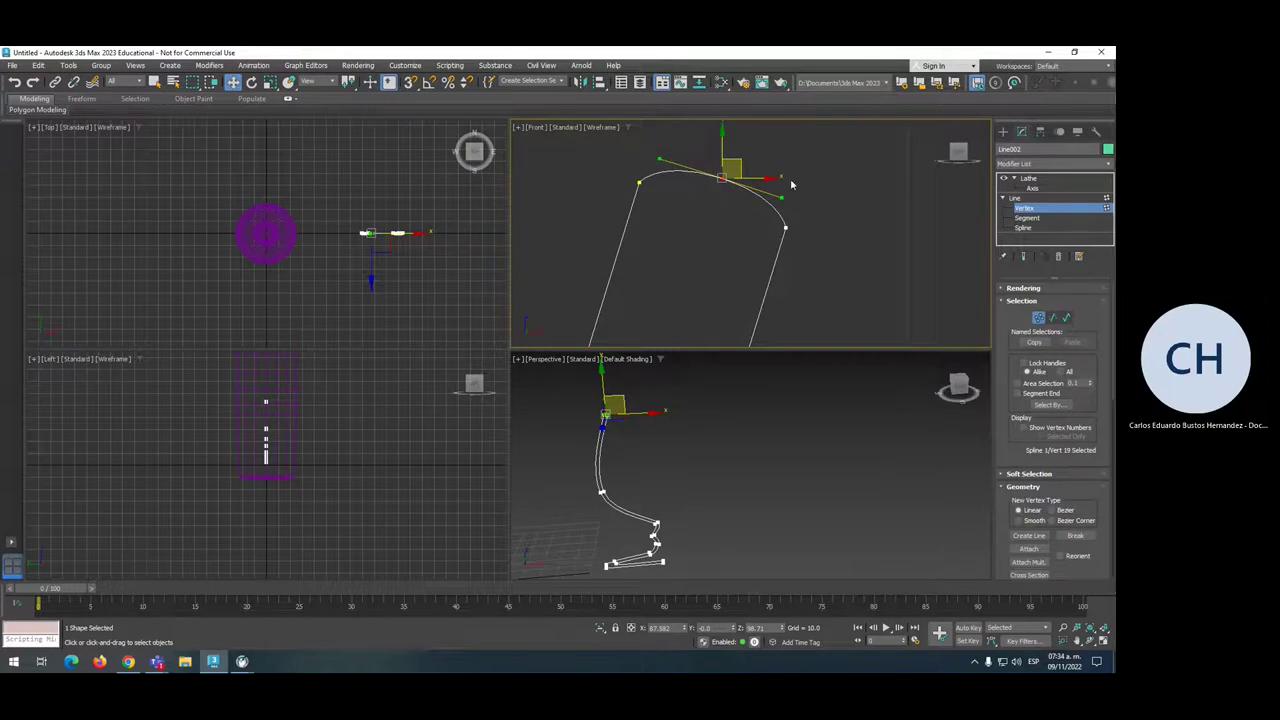
{"action": "left_click_drag", "start_coordinate": [786, 197], "coordinate": [794, 200]}
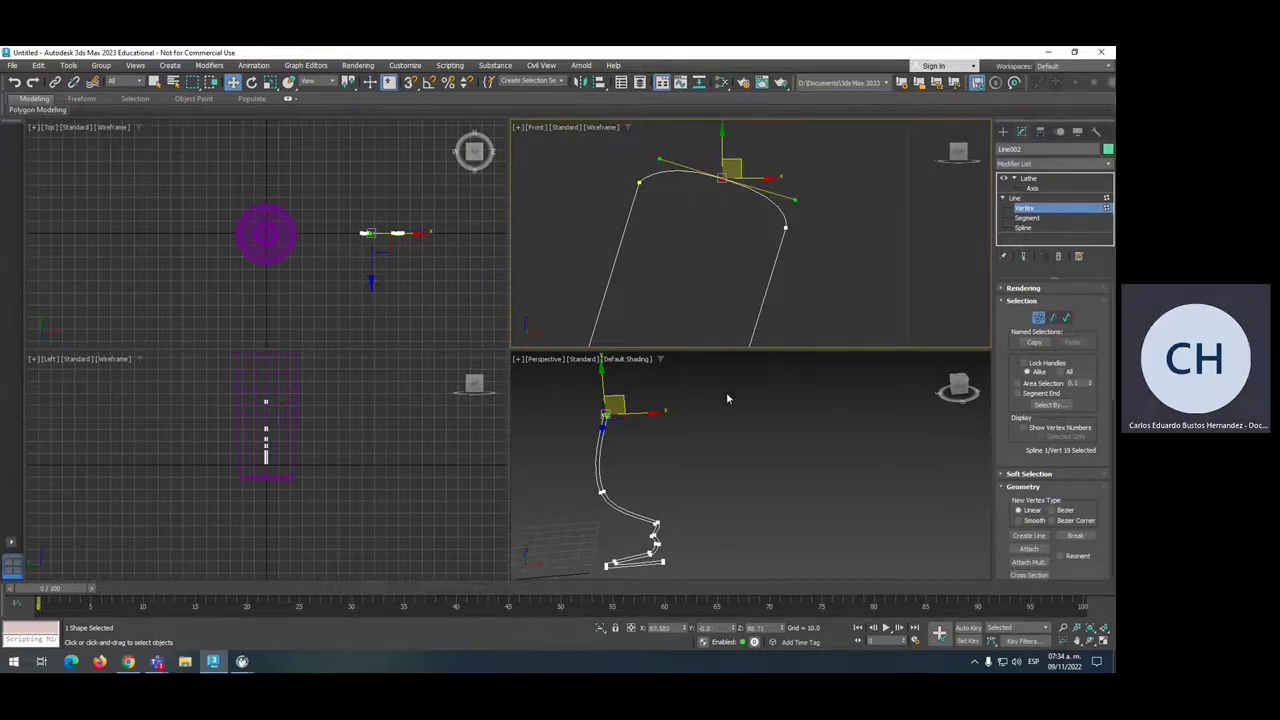
Return to the Lathe level, render a Perspective close-up of the goblet's rim, and close the render and deselect the goblet.
{"action": "left_click", "coordinate": [1030, 178]}
{"action": "scroll", "coordinate": [637, 441], "scroll_direction": "up", "scroll_amount": 5}
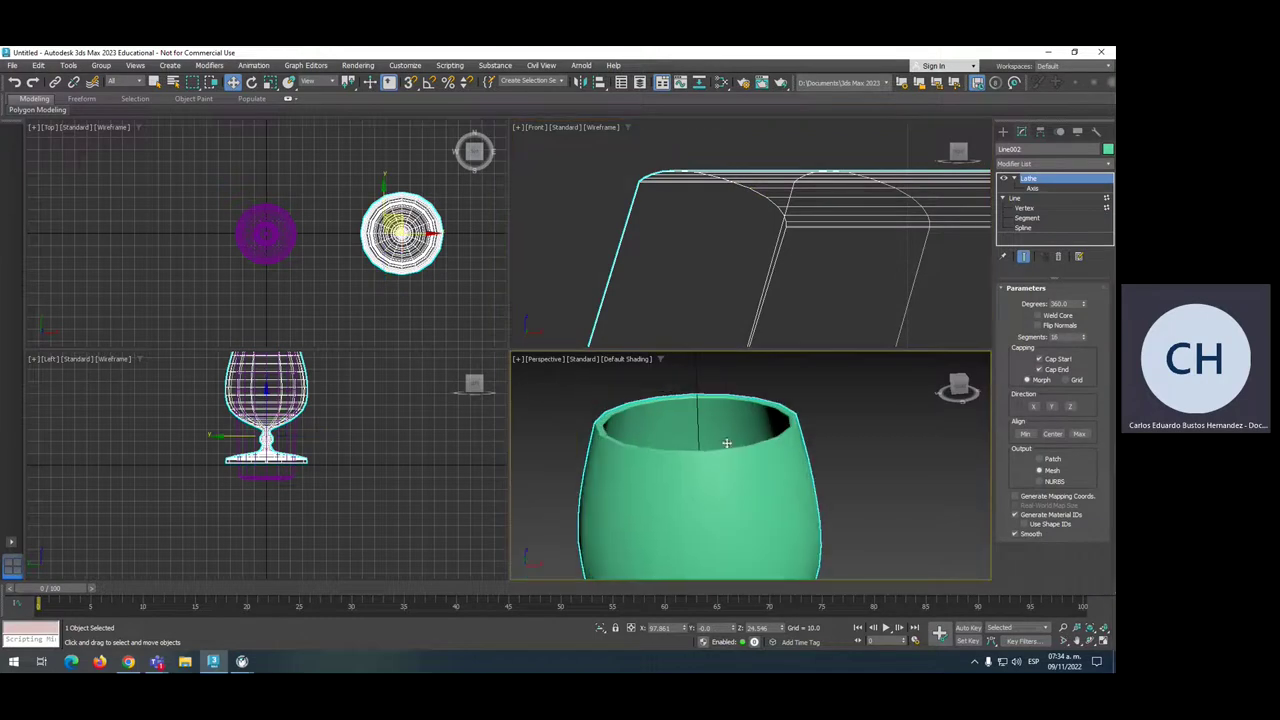
{"action": "scroll", "coordinate": [637, 441], "scroll_direction": "up", "scroll_amount": 2}
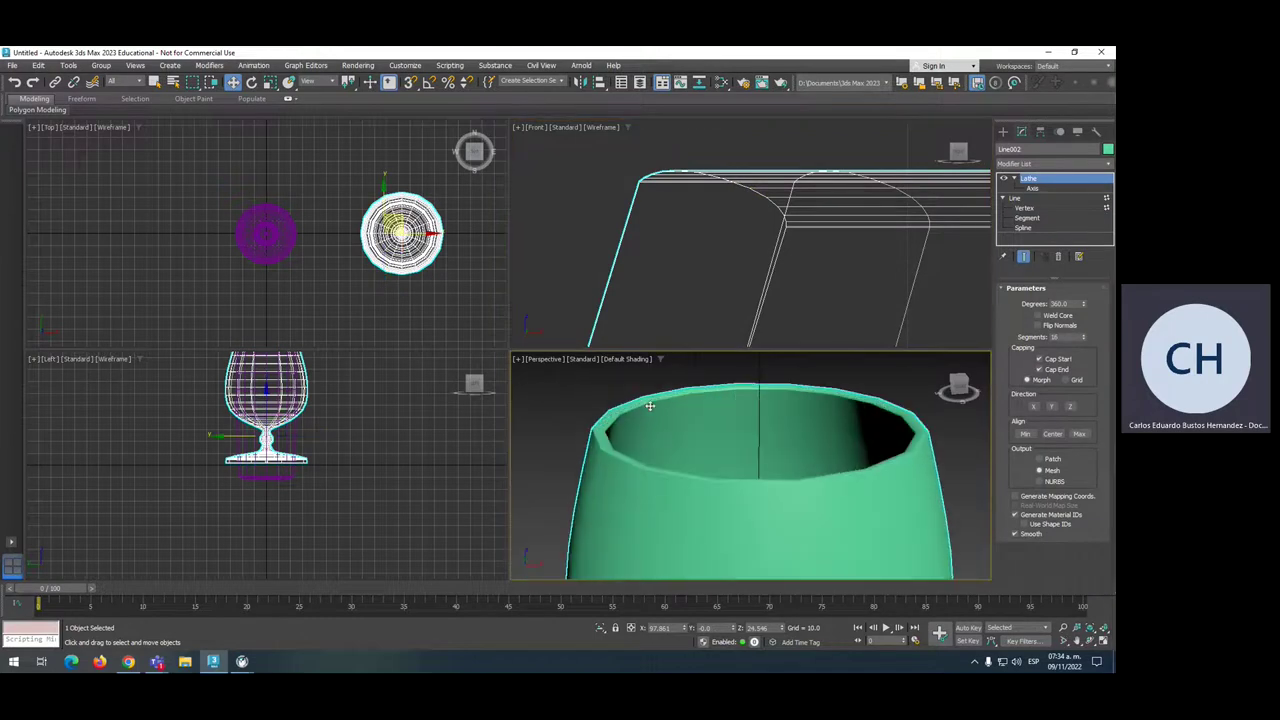
{"action": "key", "text": "shift+q"}
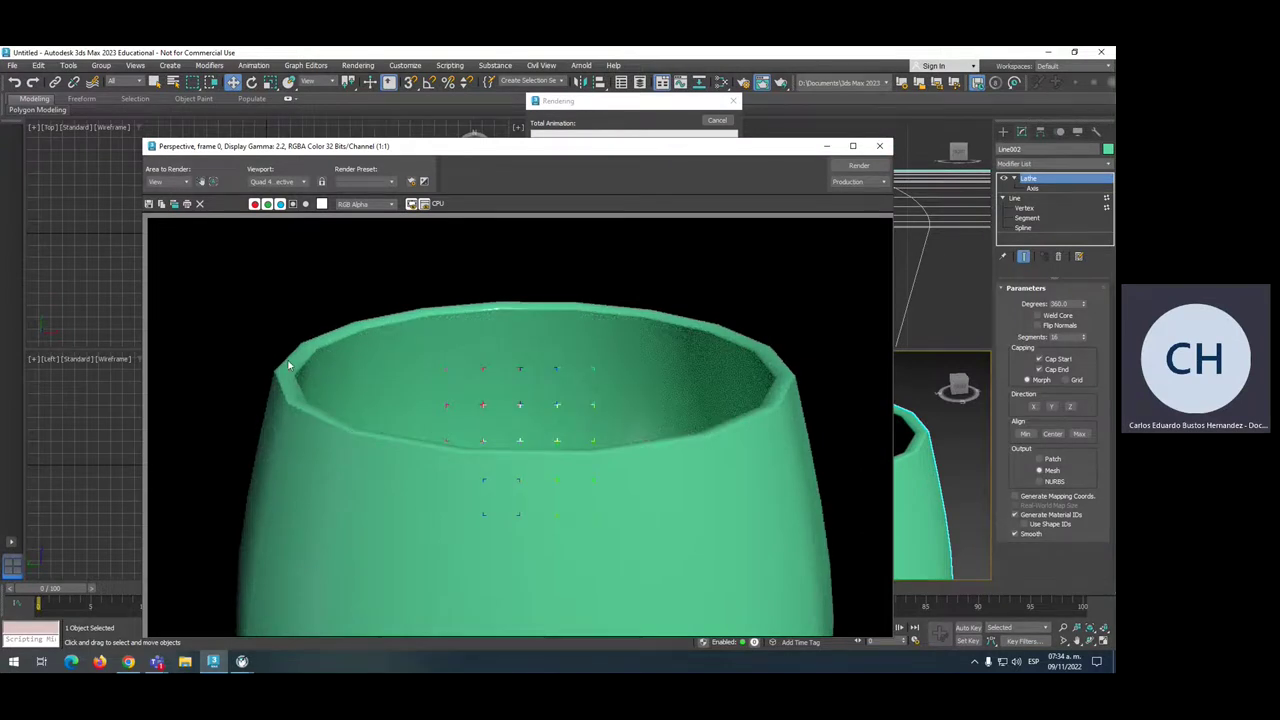
{"action": "left_click", "coordinate": [879, 146]}
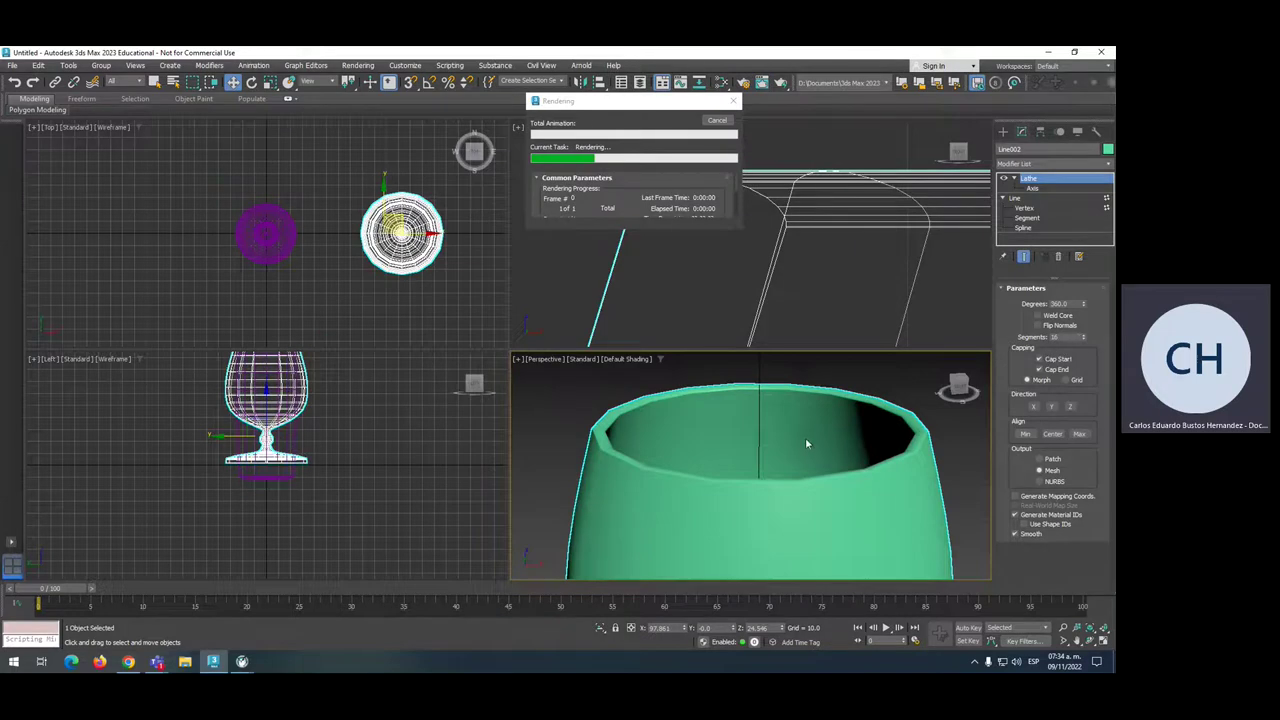
{"action": "left_click", "coordinate": [735, 102]}
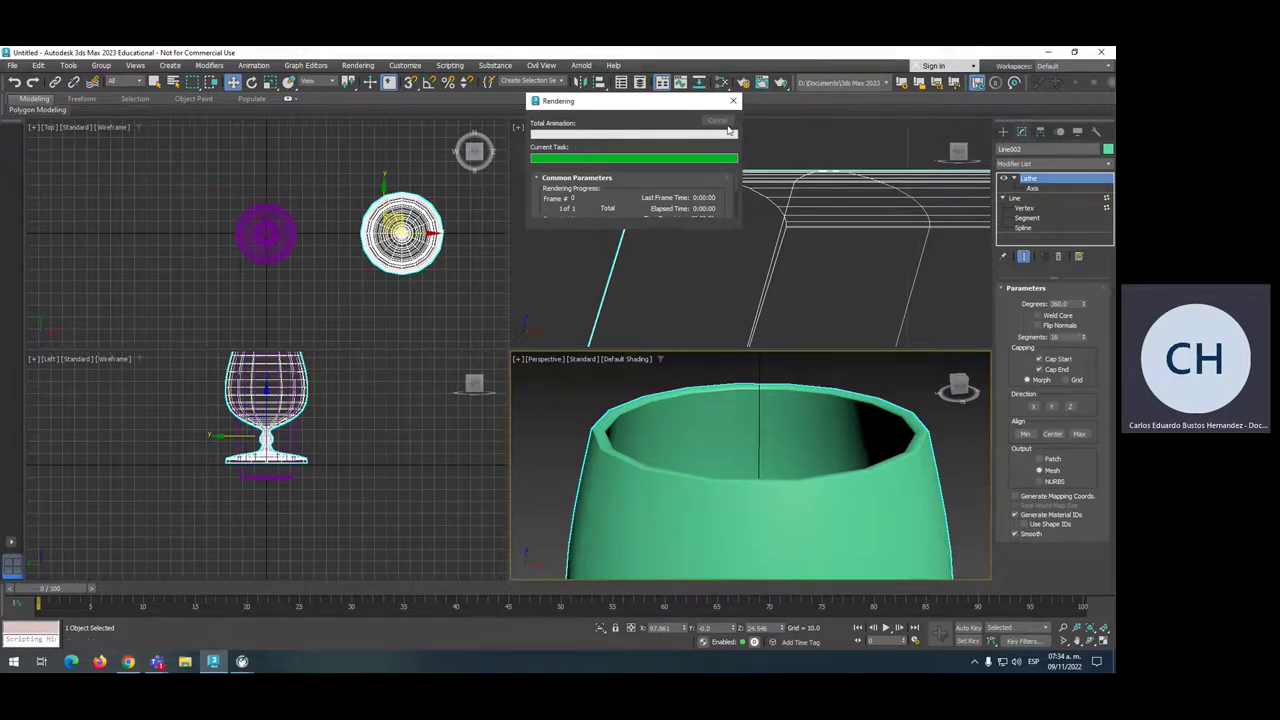
{"action": "left_click", "coordinate": [545, 444]}
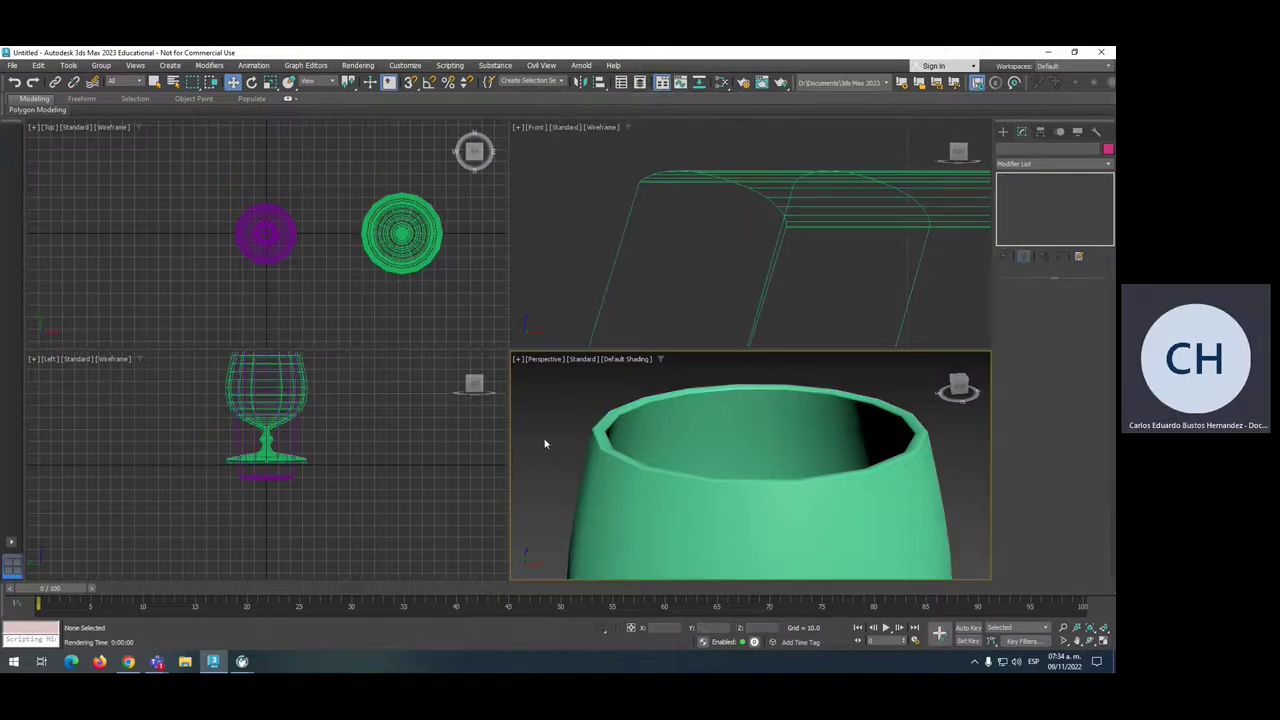
Show edged faces in the Perspective view and select the goblet.
{"action": "key", "text": "F4"}
{"action": "scroll", "coordinate": [686, 480], "scroll_direction": "down", "scroll_amount": 3}
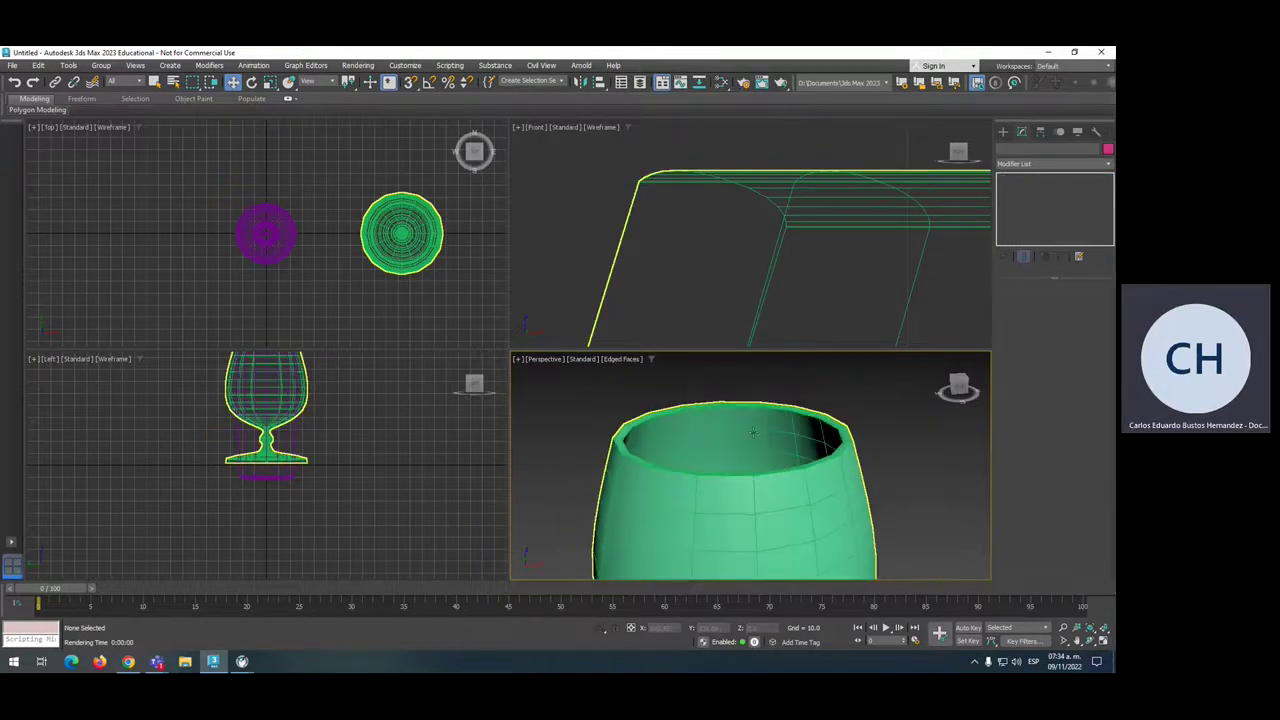
{"action": "left_click", "coordinate": [777, 486]}
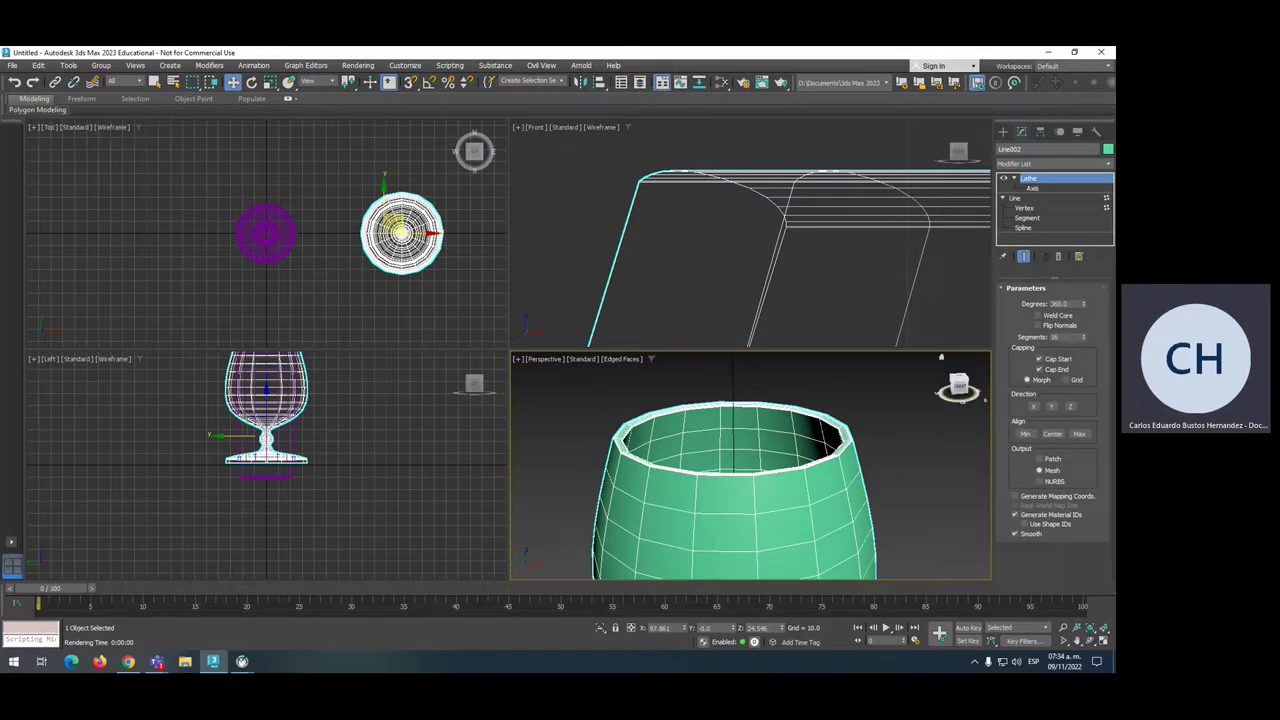
Try the goblet's Lathe with 3 segments, with 4, and with a much higher segment count.
{"action": "left_click_drag", "start_coordinate": [1083, 338], "coordinate": [1082, 363]}
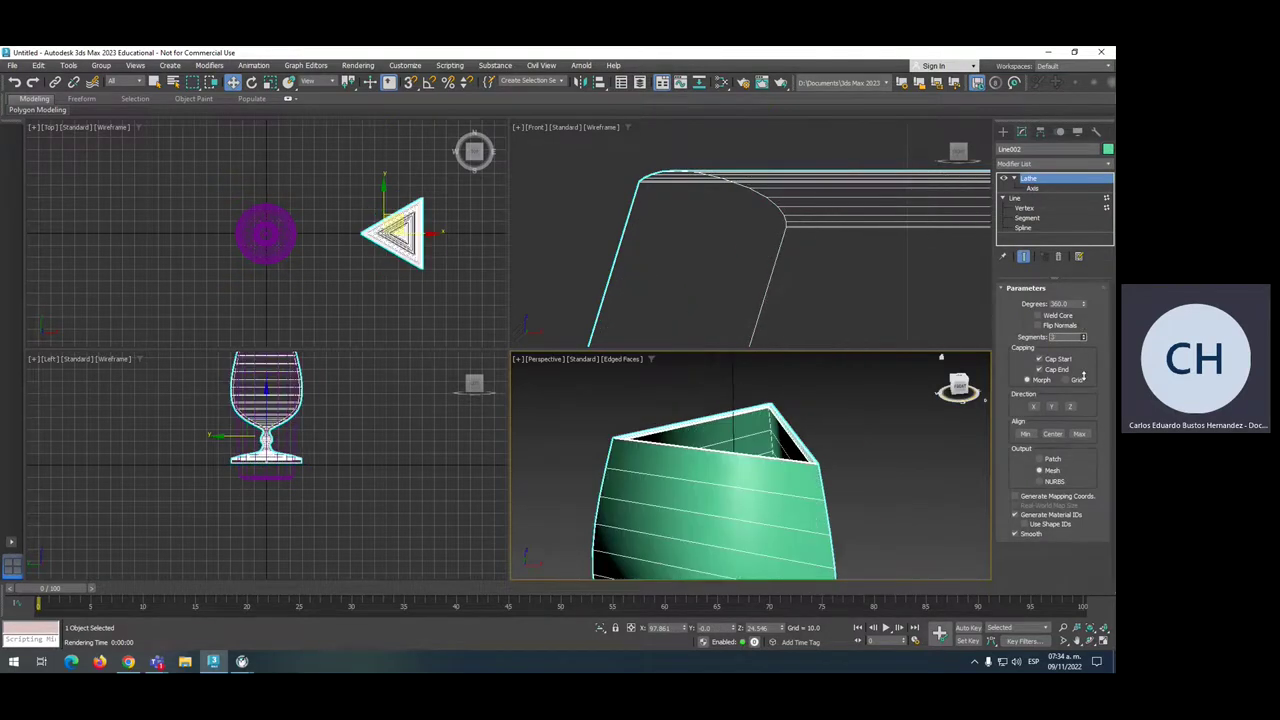
{"action": "scroll", "coordinate": [691, 420], "scroll_direction": "down", "scroll_amount": 4}
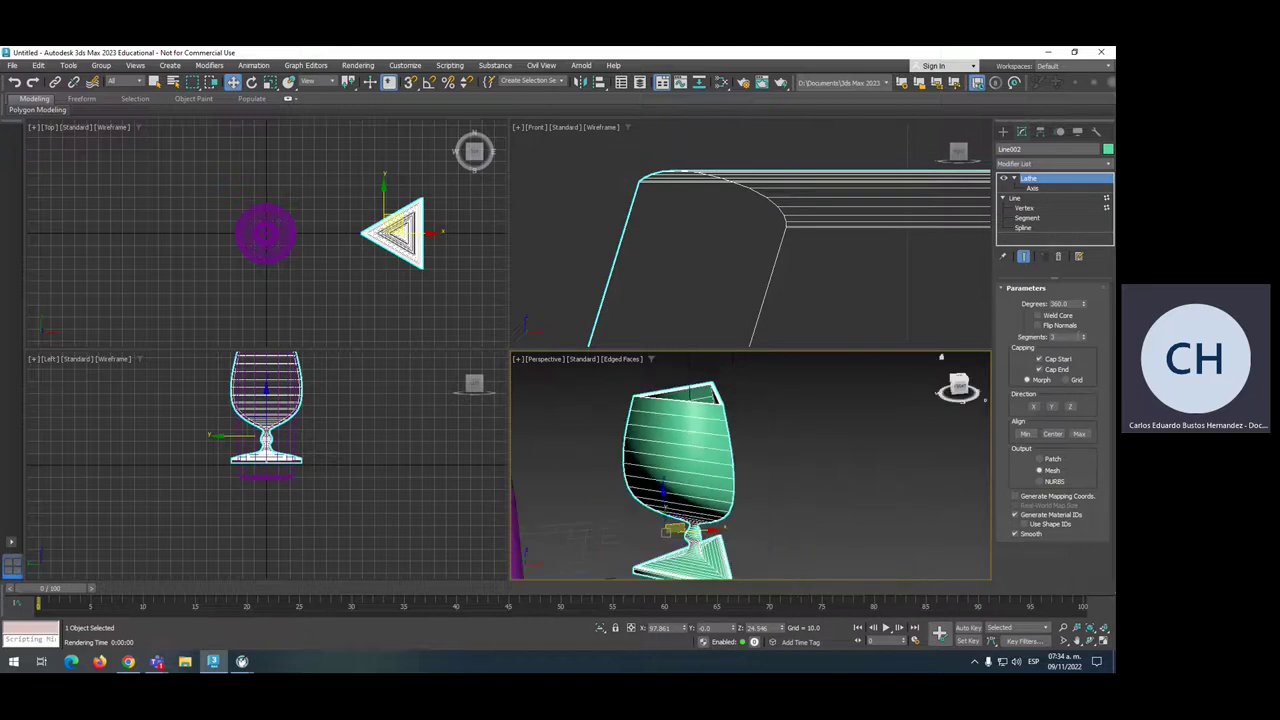
{"action": "left_click", "coordinate": [1084, 337]}
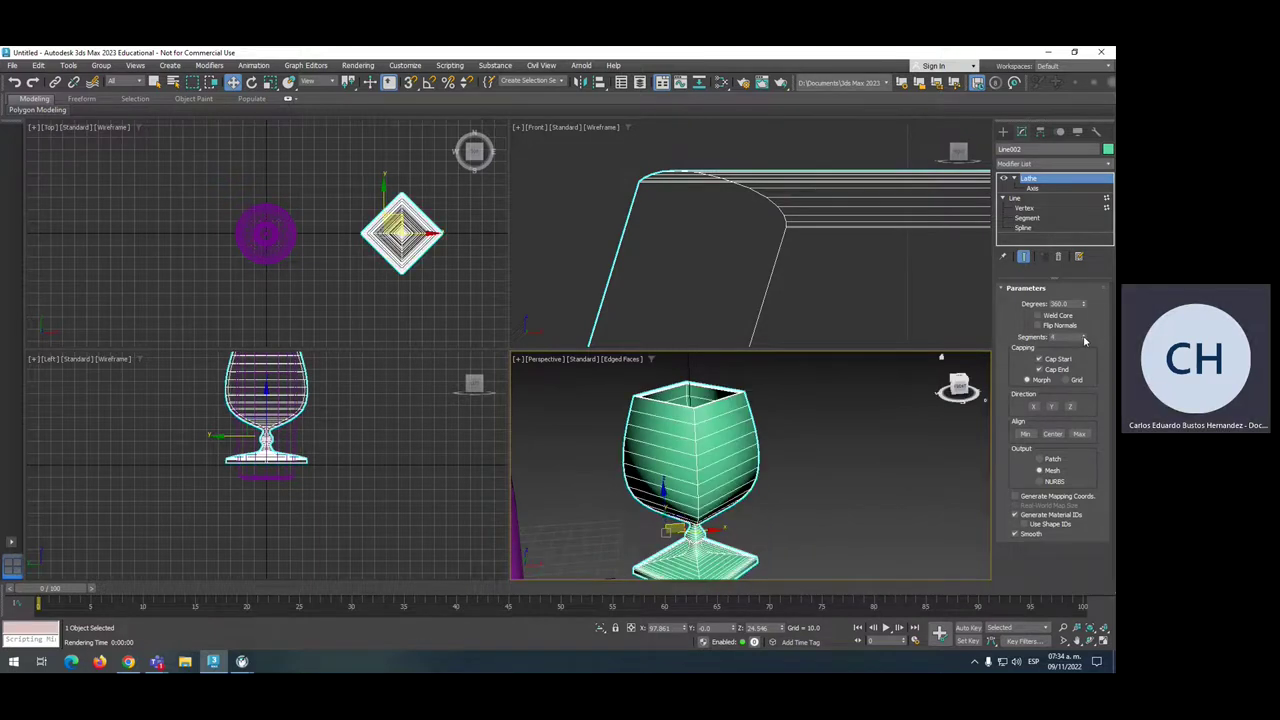
{"action": "mouse_move", "coordinate": [1084, 341]}
{"action": "left_mouse_down"}
{"action": "mouse_move", "coordinate": [1077, 317]}
{"action": "mouse_move", "coordinate": [1068, 335]}
{"action": "left_mouse_up"}
Set the goblet's Lathe segments to 24.
{"action": "double_click", "coordinate": [1056, 337]}
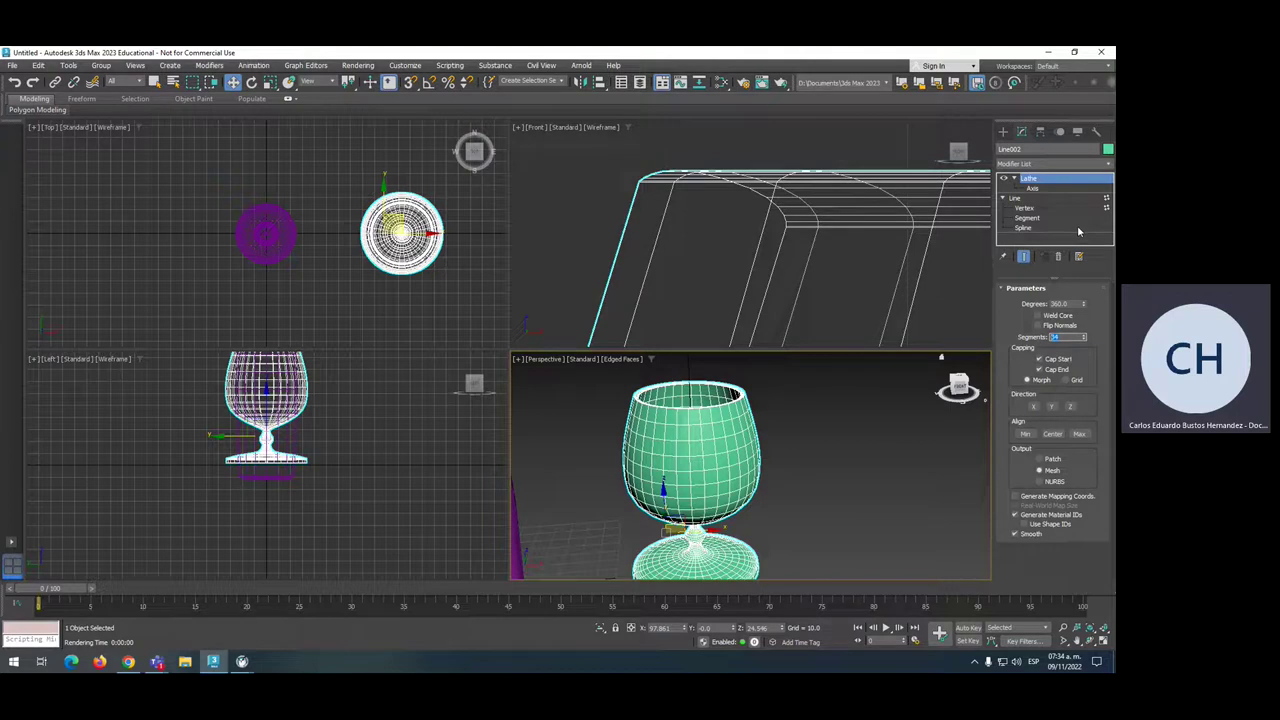
{"action": "type", "text": "16"}
{"action": "key", "text": "Return"}
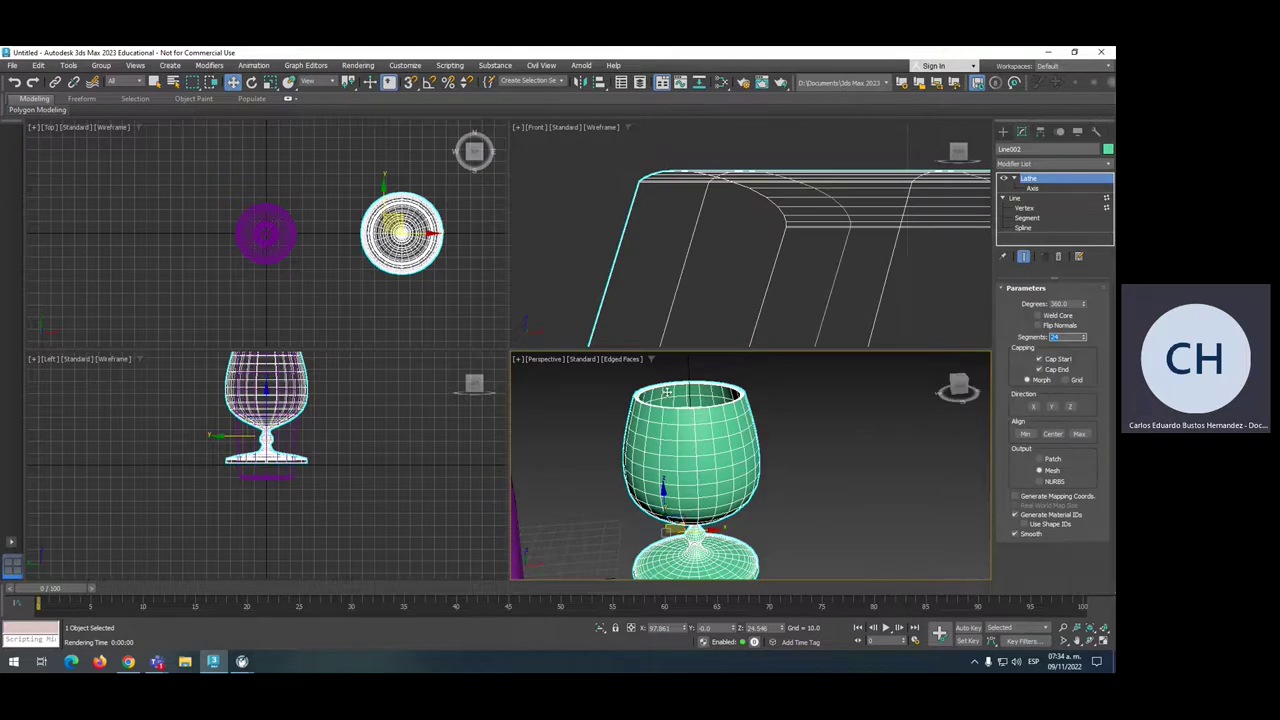
Examine the goblet's rim and mesh density up close, and view the whole goblet beside the bottle in the Perspective and Front views.
{"action": "scroll", "coordinate": [679, 442], "scroll_direction": "up", "scroll_amount": 3}
{"action": "scroll", "coordinate": [679, 442], "scroll_direction": "up", "scroll_amount": 3}
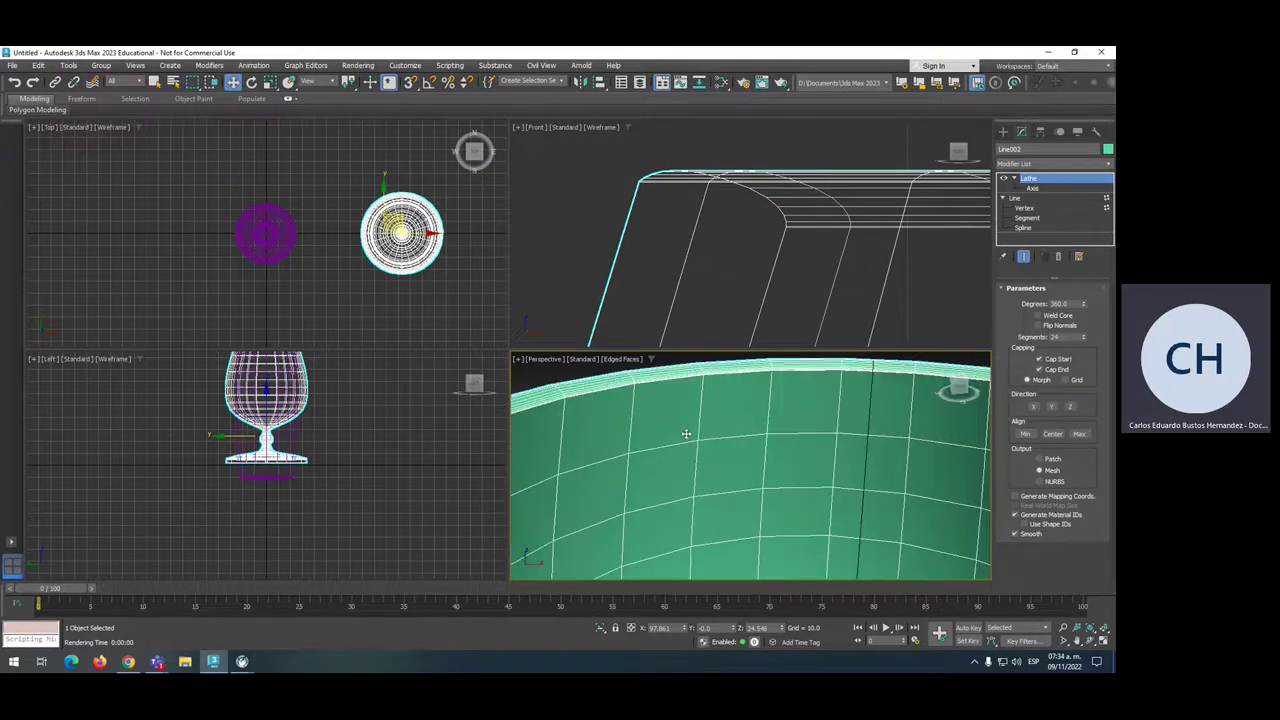
{"action": "scroll", "coordinate": [682, 430], "scroll_direction": "down", "scroll_amount": 3}
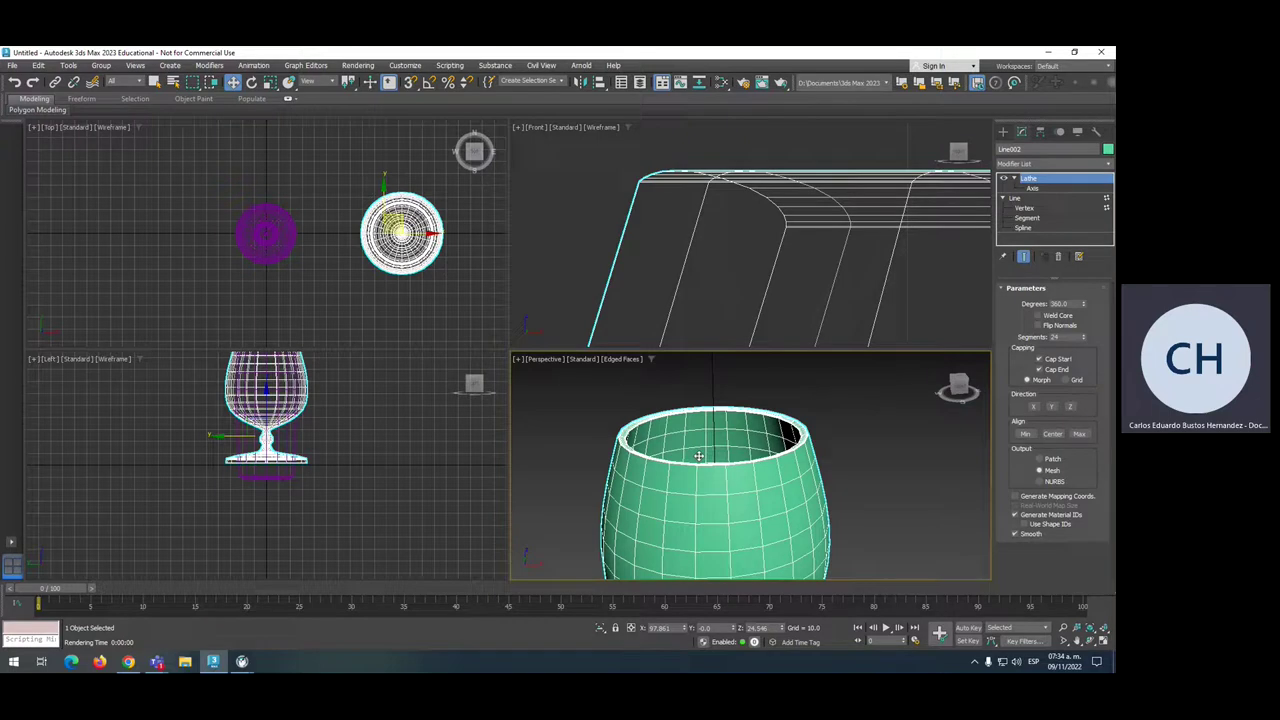
{"action": "key", "text": "7"}
{"action": "key", "text": "7"}
{"action": "key", "text": "7"}
{"action": "key", "text": "7"}
{"action": "scroll", "coordinate": [776, 446], "scroll_direction": "down", "scroll_amount": 7}
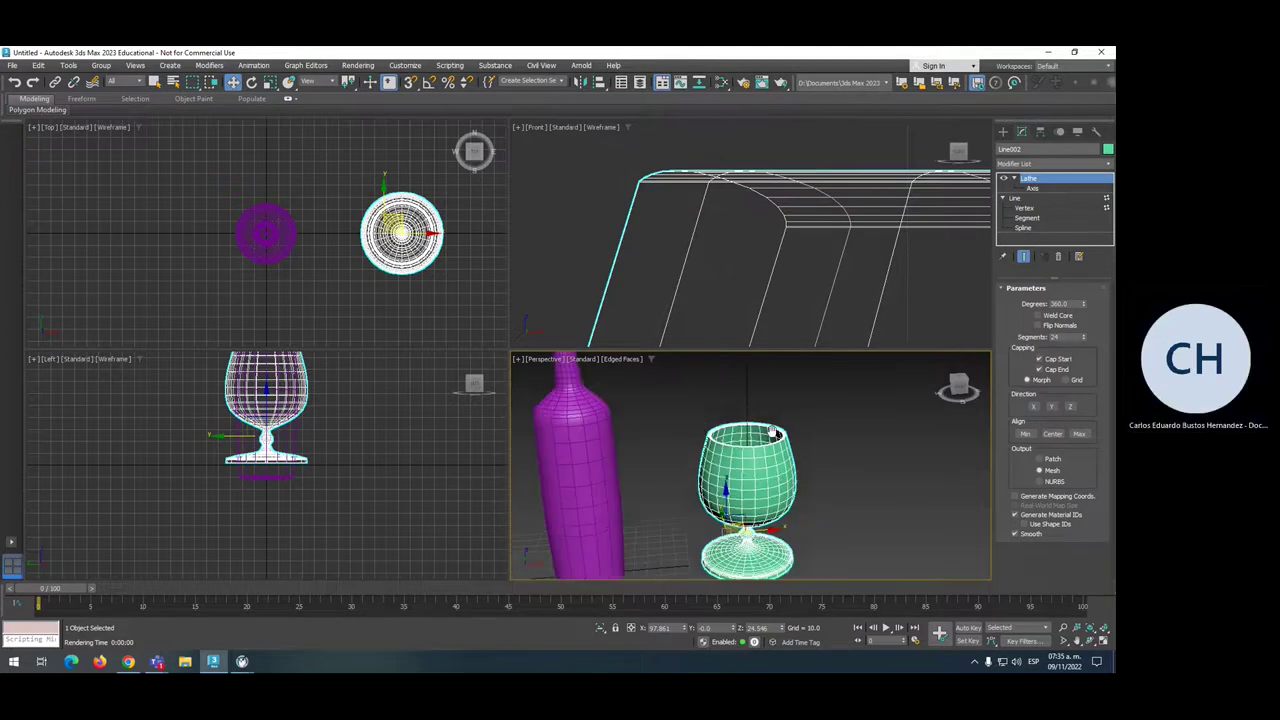
{"action": "scroll", "coordinate": [617, 254], "scroll_direction": "down", "scroll_amount": 10}
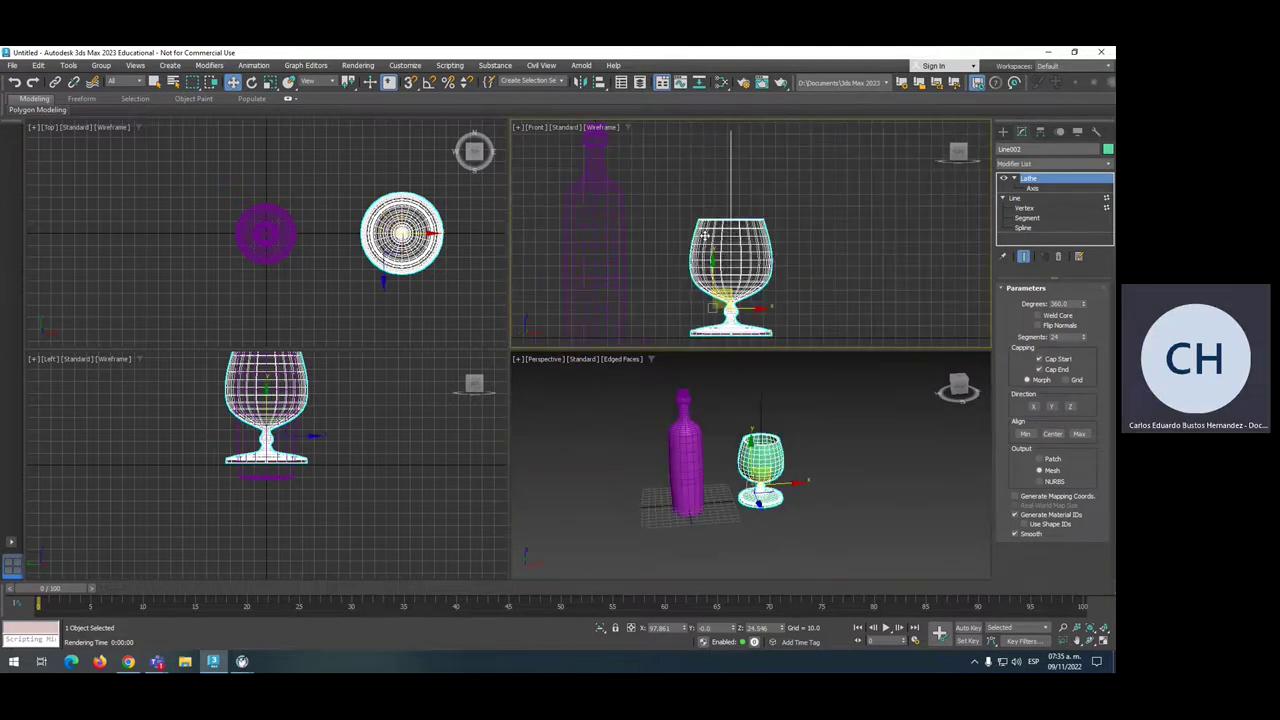